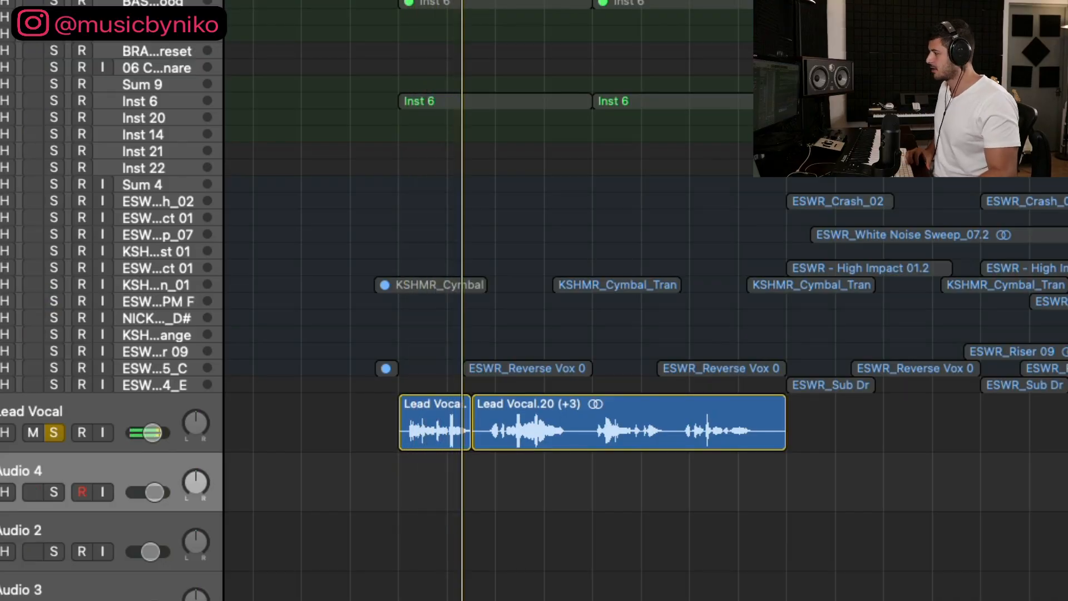
Step: Play back the Sum 3 stack and the Inst 6 track soloed with the lead vocal, and clear all solos
{"action": "key", "text": "space"}
{"action": "left_click", "coordinate": [328, 107]}
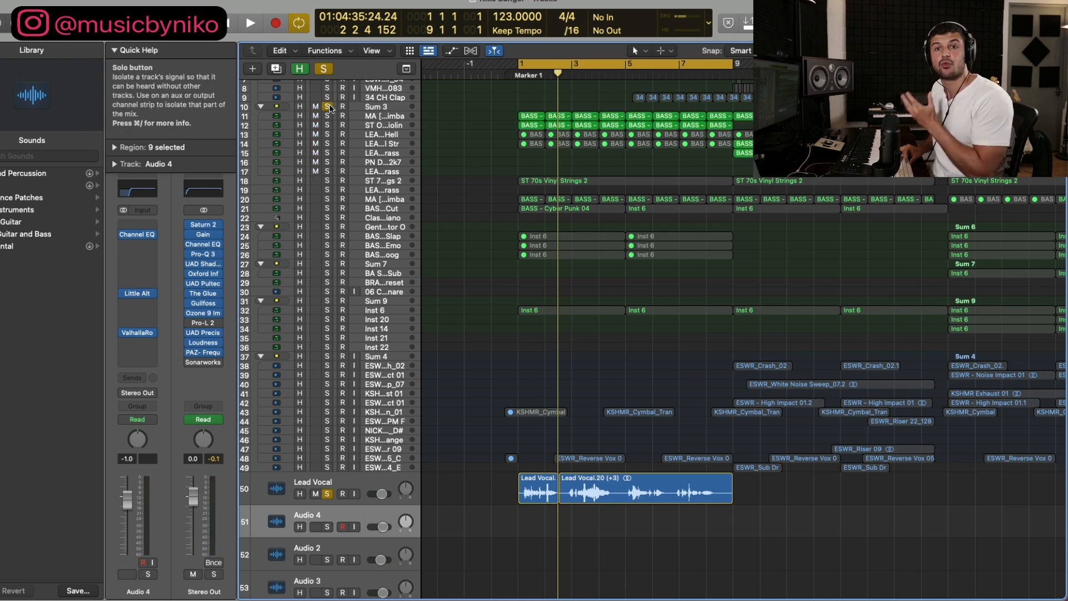
{"action": "key", "text": "space"}
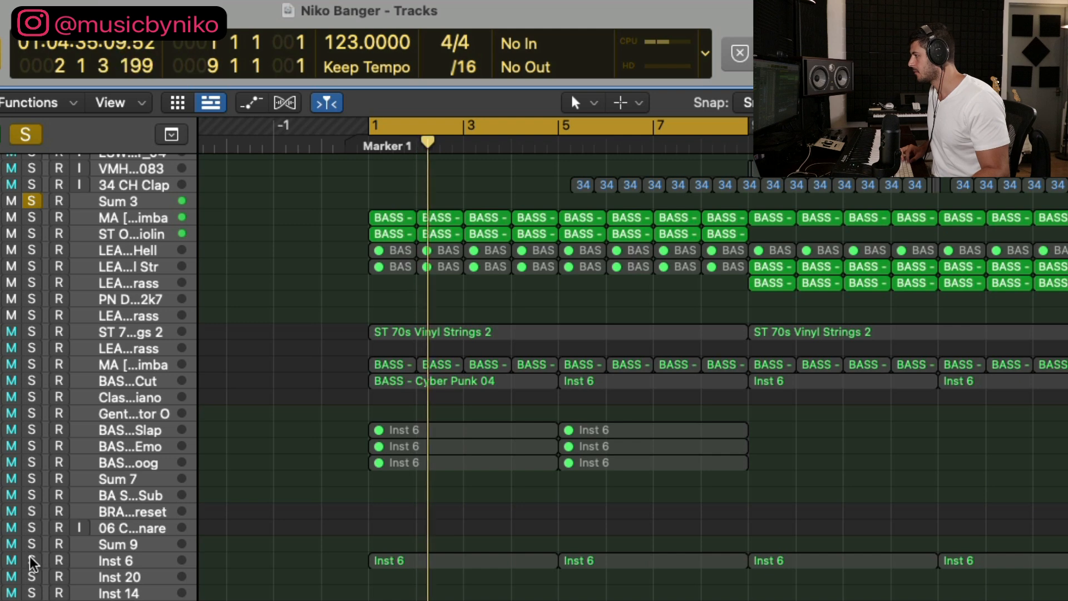
{"action": "left_click", "coordinate": [32, 561]}
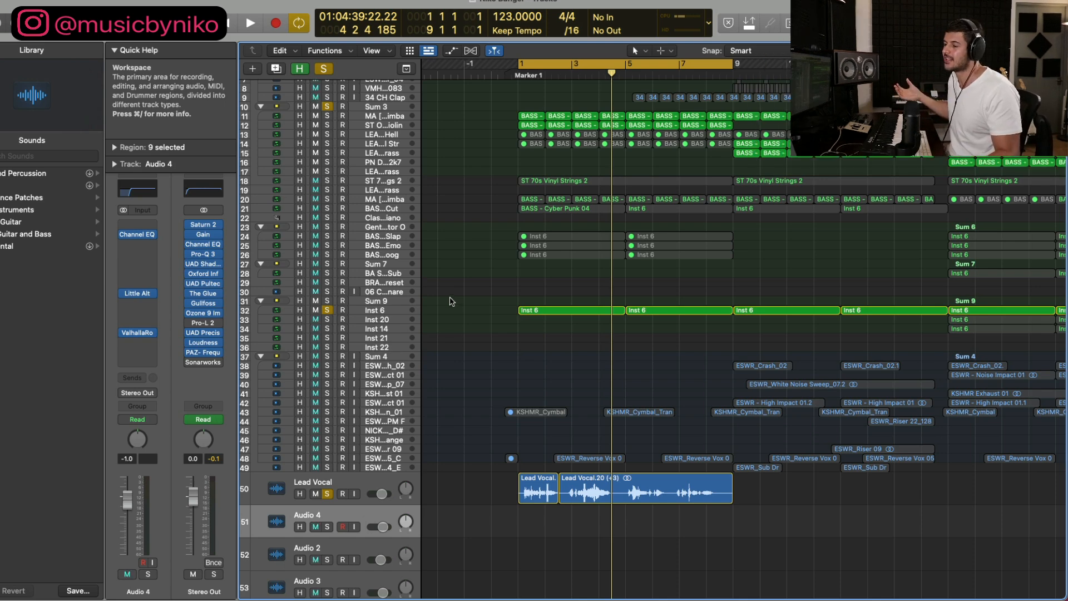
{"action": "left_click", "coordinate": [323, 68]}
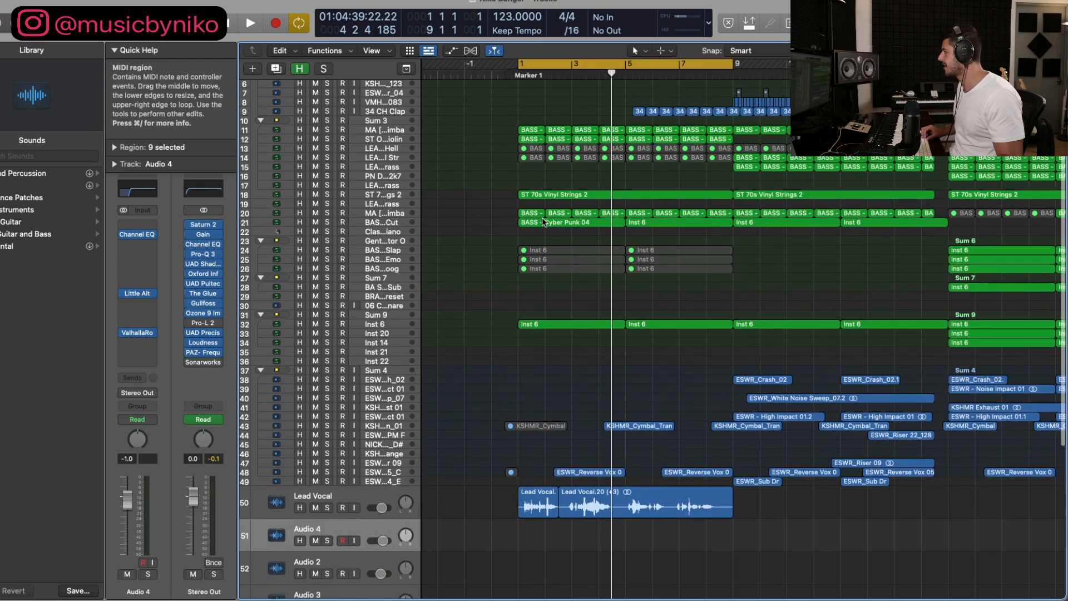
Step: Set the cycle range to bars 1 to 5, change it to bars 4 to 7, and play the section
{"action": "scroll", "coordinate": [544, 222], "scroll_direction": "up", "scroll_amount": 5}
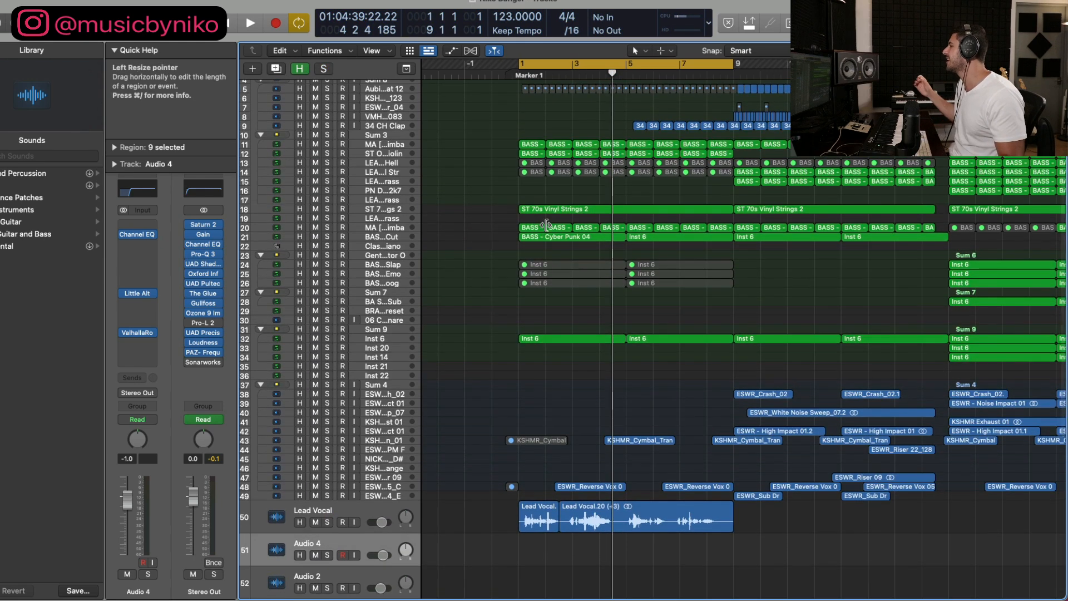
{"action": "left_click", "coordinate": [539, 65]}
{"action": "left_click_drag", "start_coordinate": [521, 65], "coordinate": [628, 66]}
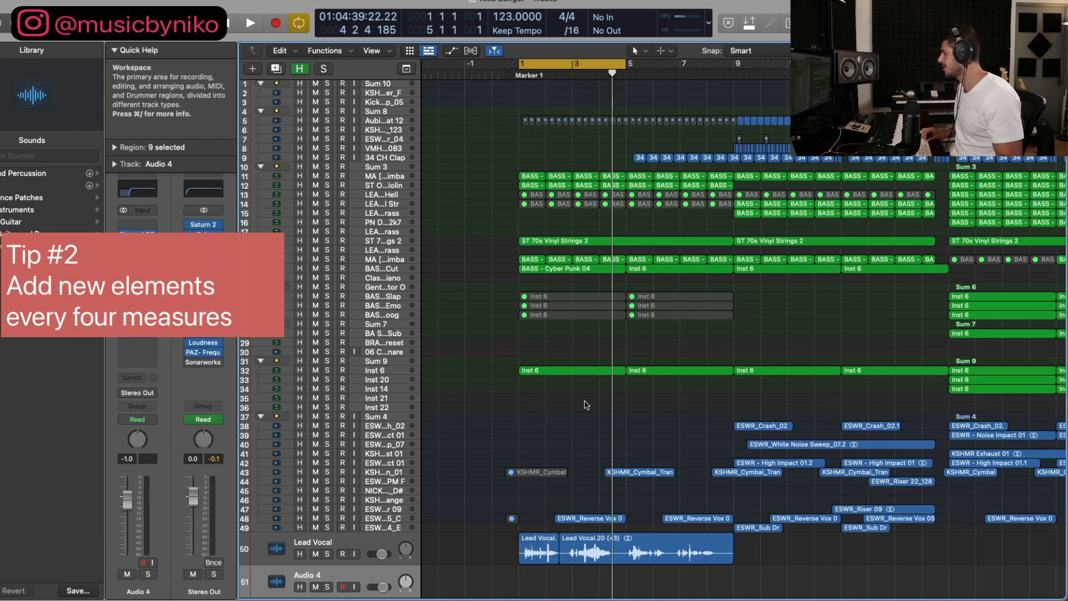
{"action": "left_click_drag", "start_coordinate": [612, 72], "coordinate": [681, 68]}
{"action": "key", "text": "space"}
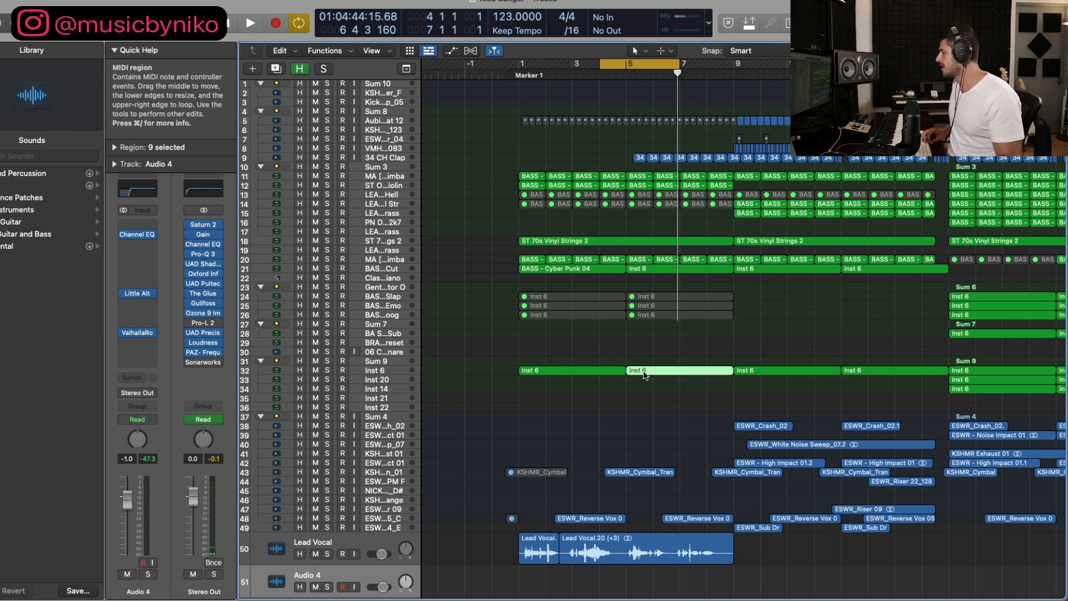
Step: Show the first two Inst 6 chord regions together in the Piano Roll to compare their note rhythms
{"action": "double_click", "coordinate": [645, 375]}
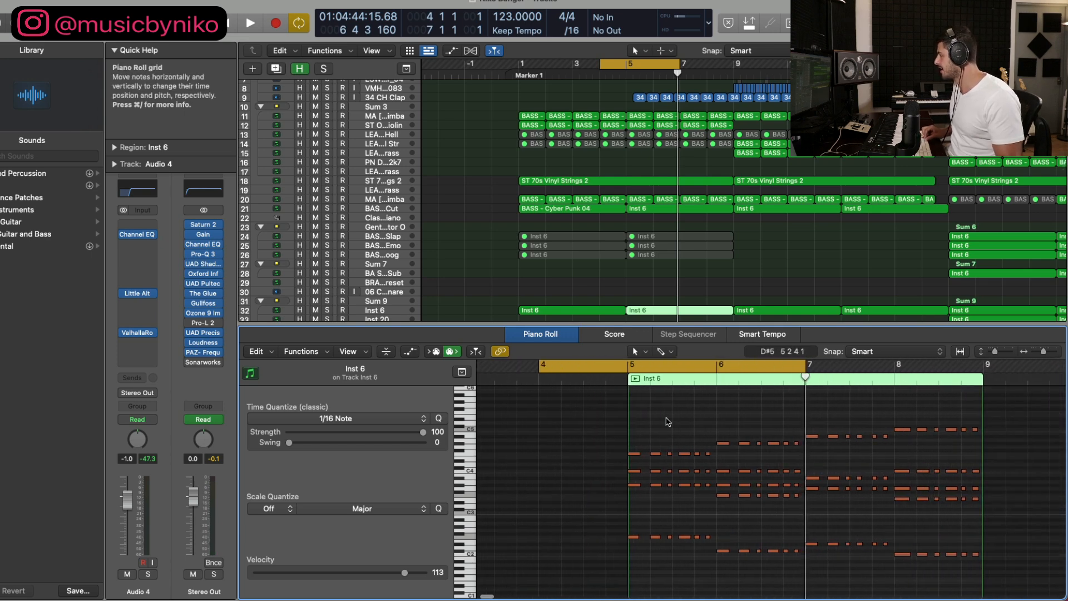
{"action": "left_click_drag", "start_coordinate": [550, 297], "coordinate": [673, 318]}
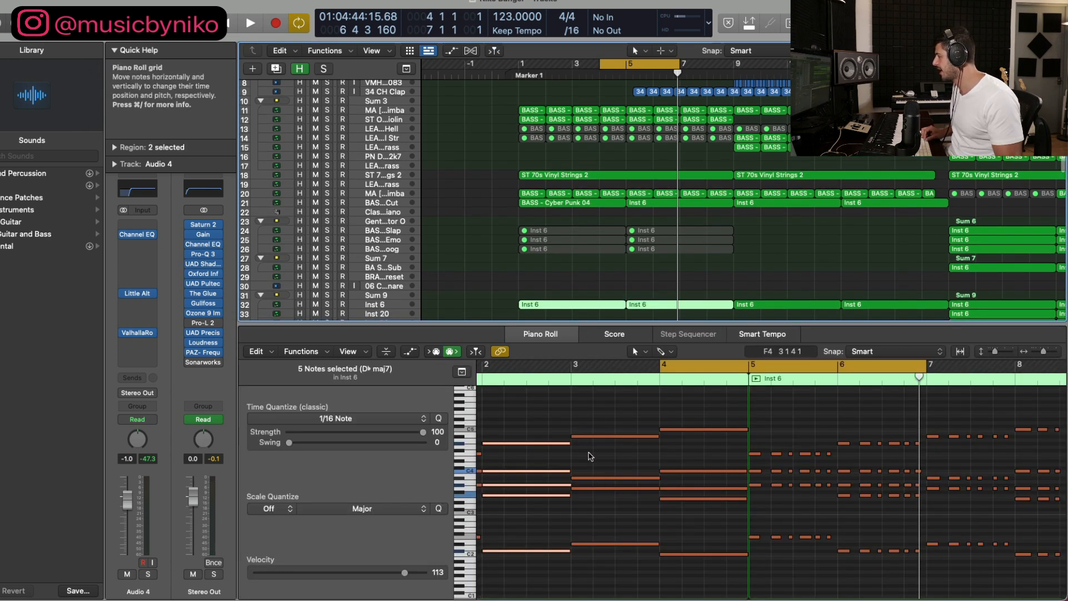
{"action": "left_click", "coordinate": [590, 455]}
{"action": "key", "text": "super+Left"}
{"action": "key", "text": "super+Left"}
{"action": "scroll", "coordinate": [591, 453], "scroll_direction": "right", "scroll_amount": 3}
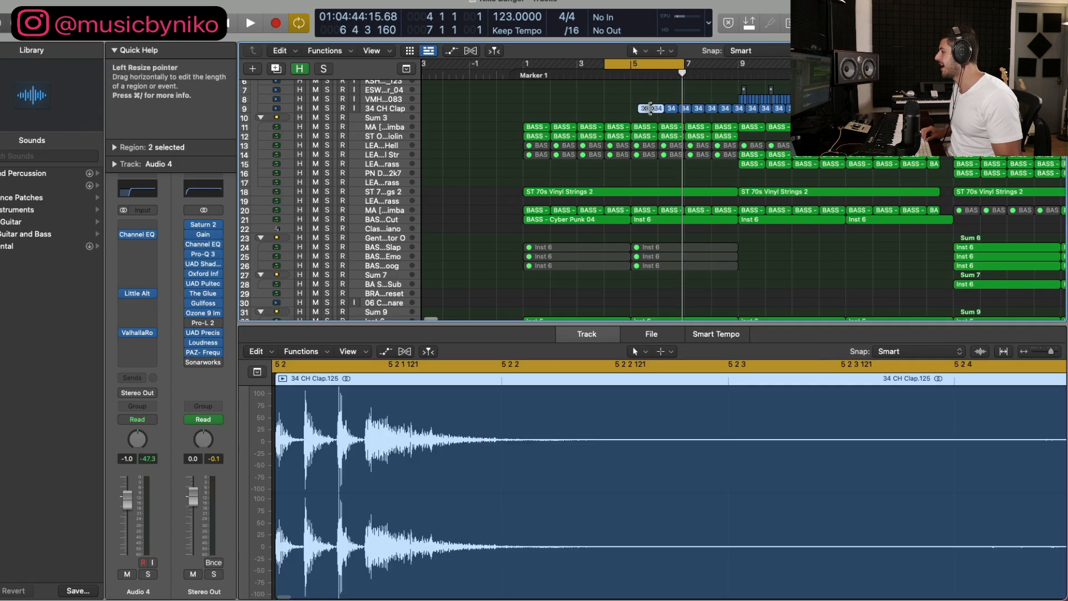
Step: Select the first four clap regions from bar 5 on the 34 CH Clap track
{"action": "left_click", "coordinate": [520, 108]}
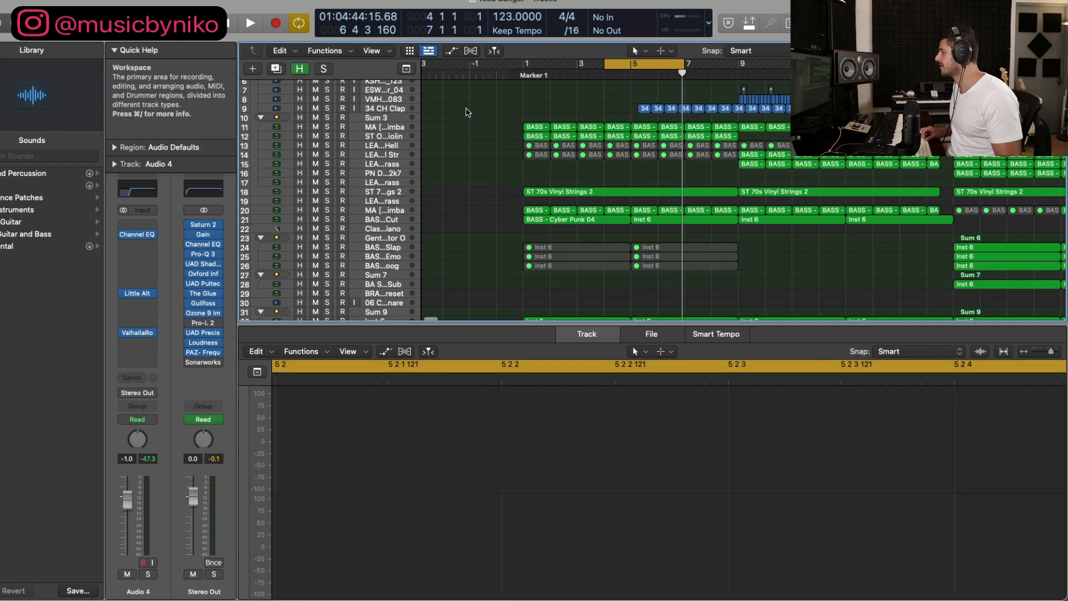
{"action": "left_click", "coordinate": [394, 111]}
{"action": "key", "text": "super+Down"}
{"action": "key", "text": "super+Down"}
{"action": "key", "text": "super+Down"}
{"action": "scroll", "coordinate": [598, 183], "scroll_direction": "up", "scroll_amount": 5}
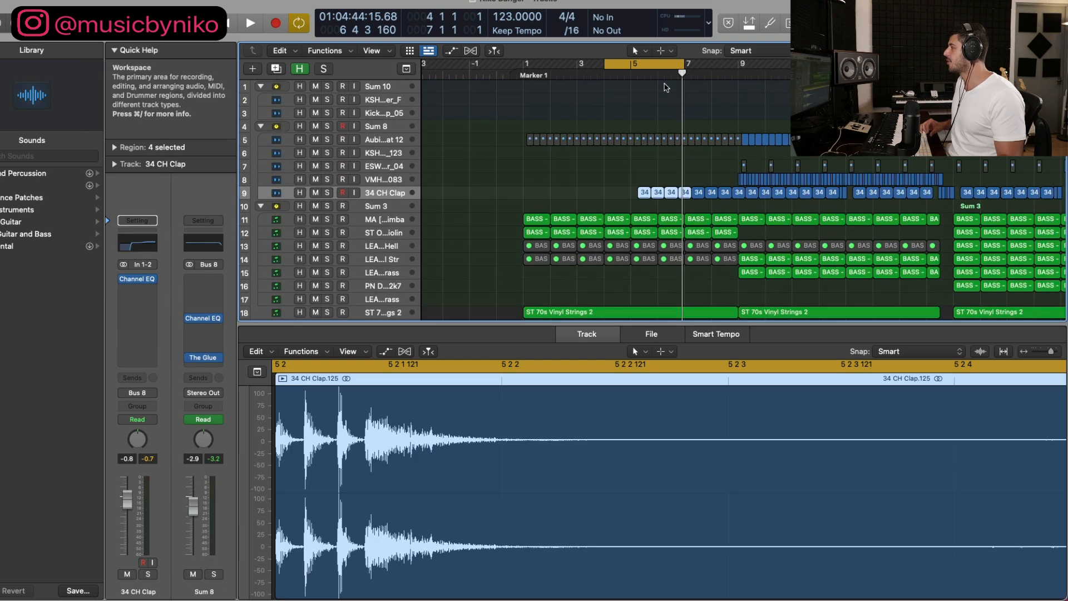
{"action": "scroll", "coordinate": [702, 75], "scroll_direction": "right", "scroll_amount": 2}
Step: Mark the successive four-bar sections with the cycle range: bars 1 to 5, 5 to 9 and 9 to 13
{"action": "left_click", "coordinate": [702, 75]}
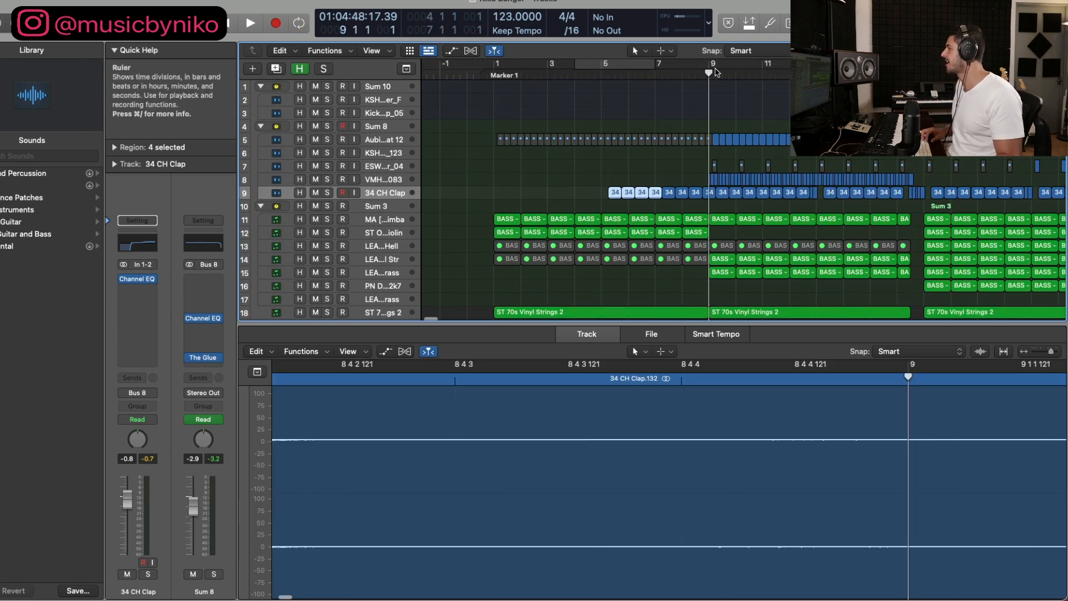
{"action": "left_click_drag", "start_coordinate": [497, 68], "coordinate": [607, 69]}
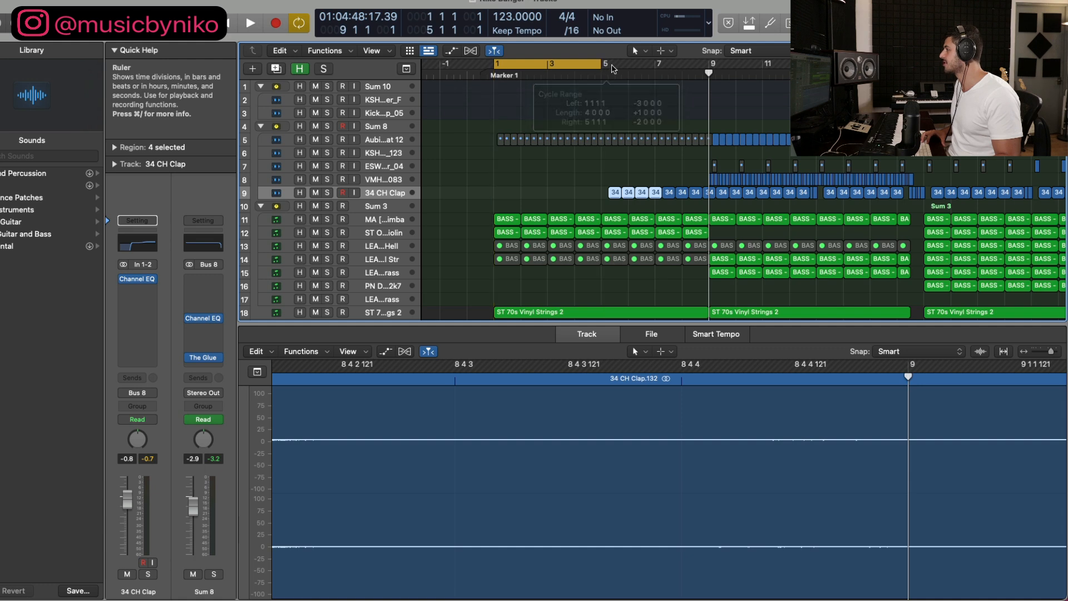
{"action": "left_click_drag", "start_coordinate": [705, 65], "coordinate": [601, 70]}
{"action": "left_click_drag", "start_coordinate": [836, 66], "coordinate": [713, 69]}
{"action": "left_click", "coordinate": [651, 161]}
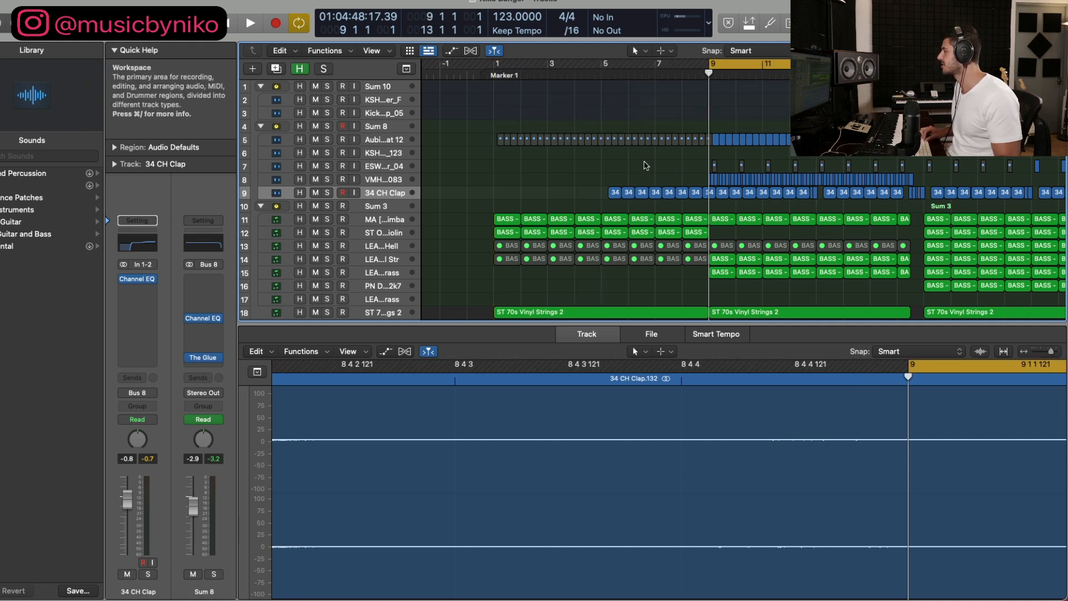
Step: Solo the marimba track in the Sum 3 stack and set the cycle range to bars 1 to 5
{"action": "scroll", "coordinate": [646, 166], "scroll_direction": "right", "scroll_amount": 3}
{"action": "scroll", "coordinate": [646, 169], "scroll_direction": "down", "scroll_amount": 4}
{"action": "scroll", "coordinate": [646, 170], "scroll_direction": "right", "scroll_amount": 2}
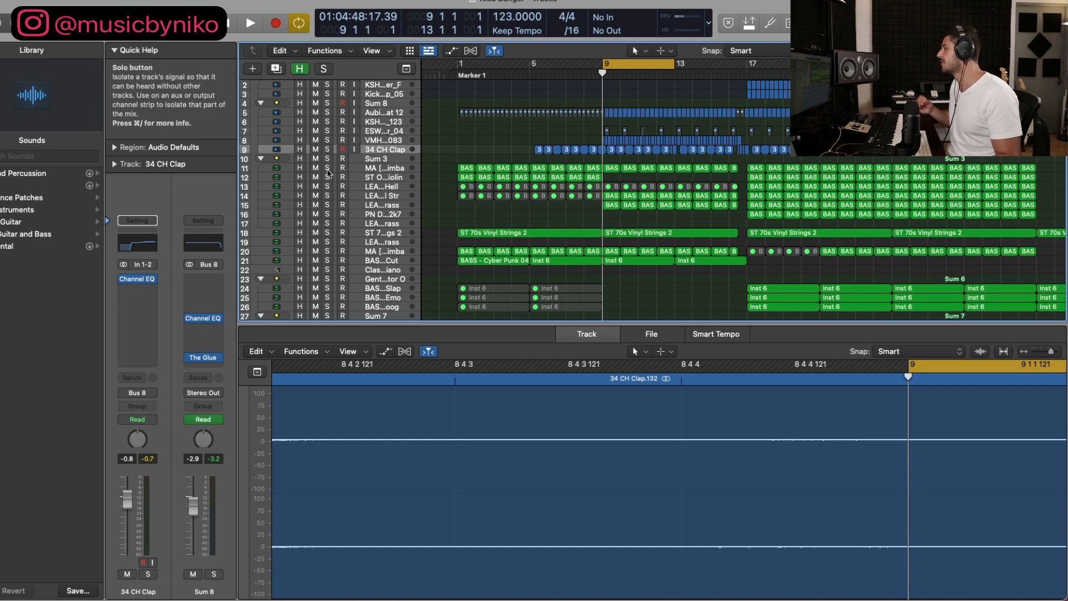
{"action": "left_click", "coordinate": [327, 167]}
{"action": "left_click_drag", "start_coordinate": [459, 63], "coordinate": [528, 64]}
Step: Open the first BASS - Coco marimba region in the Piano Roll and enlarge its melody notes
{"action": "left_click", "coordinate": [464, 170]}
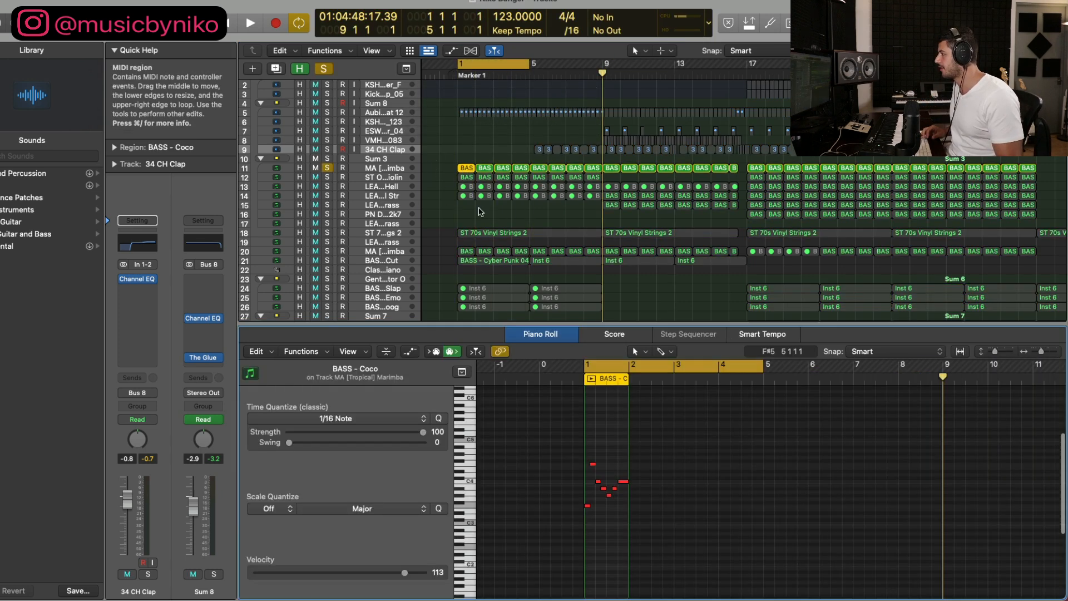
{"action": "scroll", "coordinate": [549, 408], "scroll_direction": "left", "scroll_amount": 5}
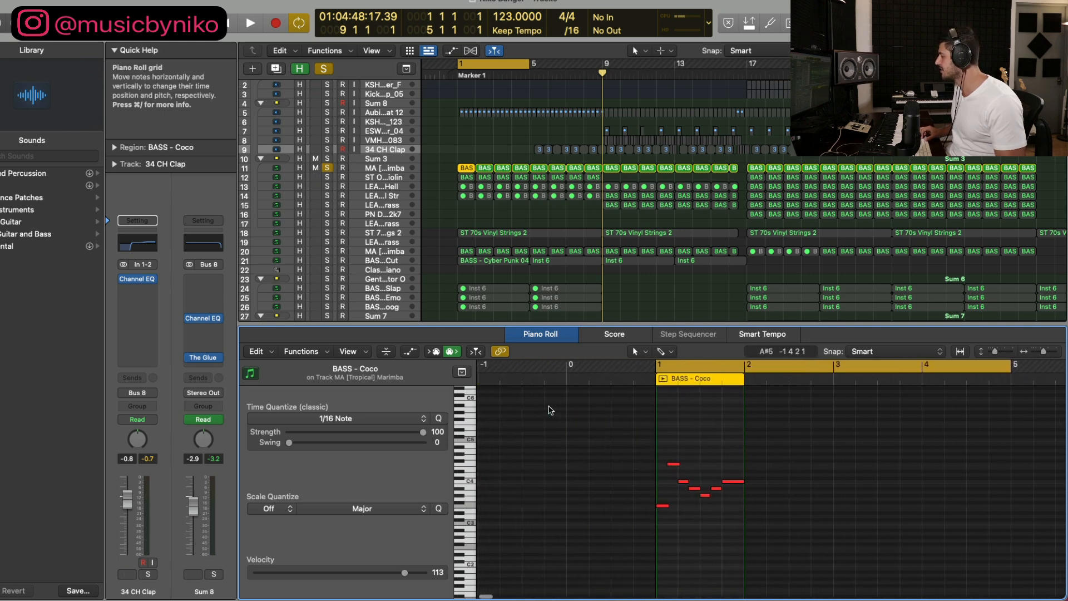
{"action": "scroll", "coordinate": [548, 409], "scroll_direction": "up", "scroll_amount": 3}
{"action": "scroll", "coordinate": [548, 409], "scroll_direction": "right", "scroll_amount": 5}
{"action": "scroll", "coordinate": [549, 409], "scroll_direction": "right", "scroll_amount": 4}
{"action": "scroll", "coordinate": [564, 408], "scroll_direction": "up", "scroll_amount": 1}
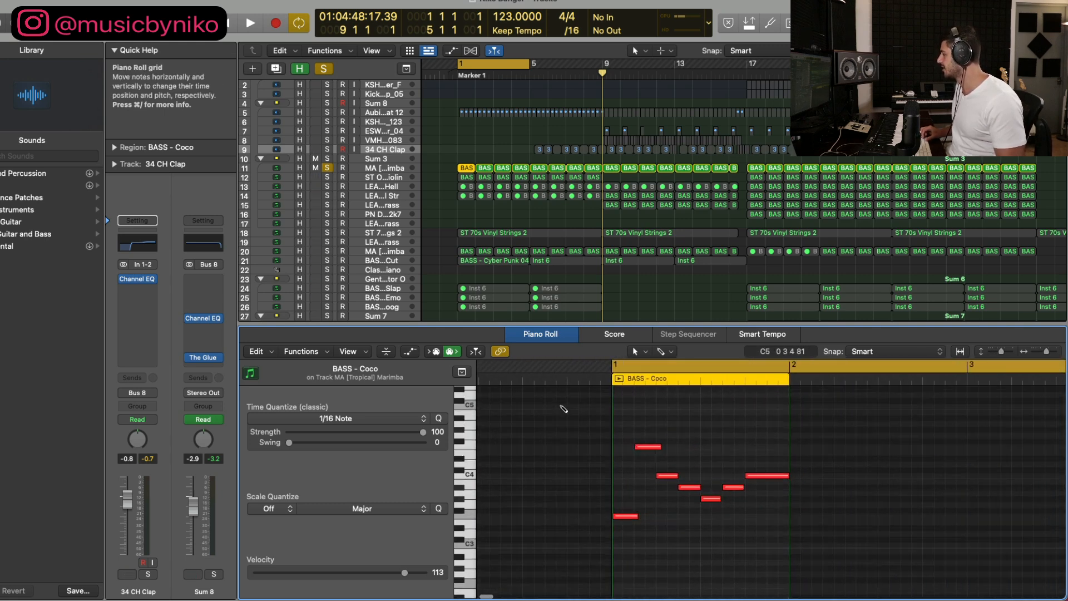
{"action": "scroll", "coordinate": [567, 408], "scroll_direction": "right", "scroll_amount": 3}
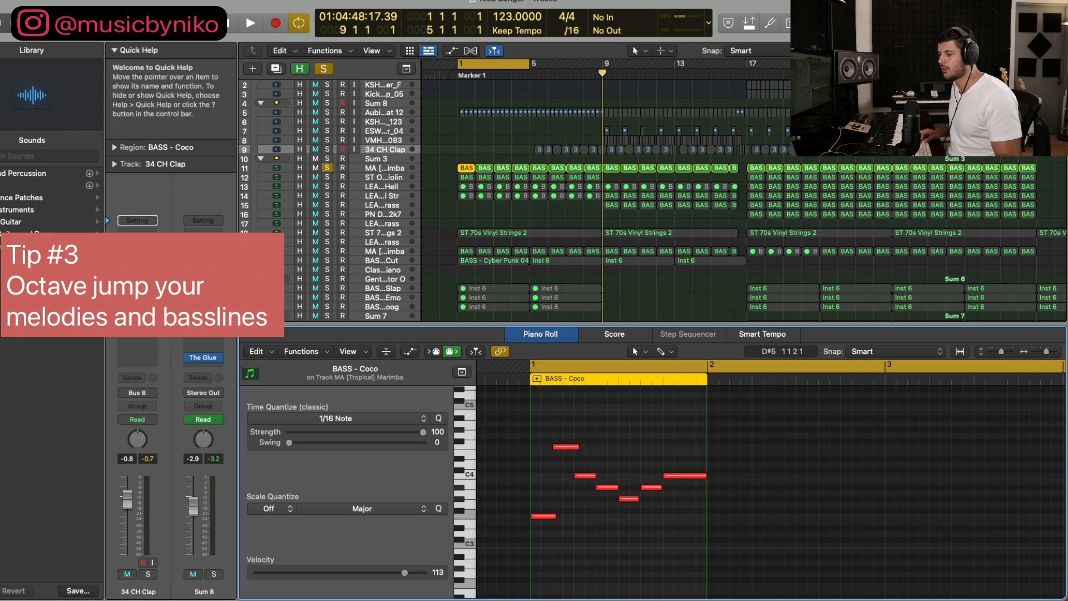
Step: Open an enlarged onscreen keyboard for the MA [Tropical] Marimba track, showing the octaves from C3 to C5
{"action": "key", "text": "super+k"}
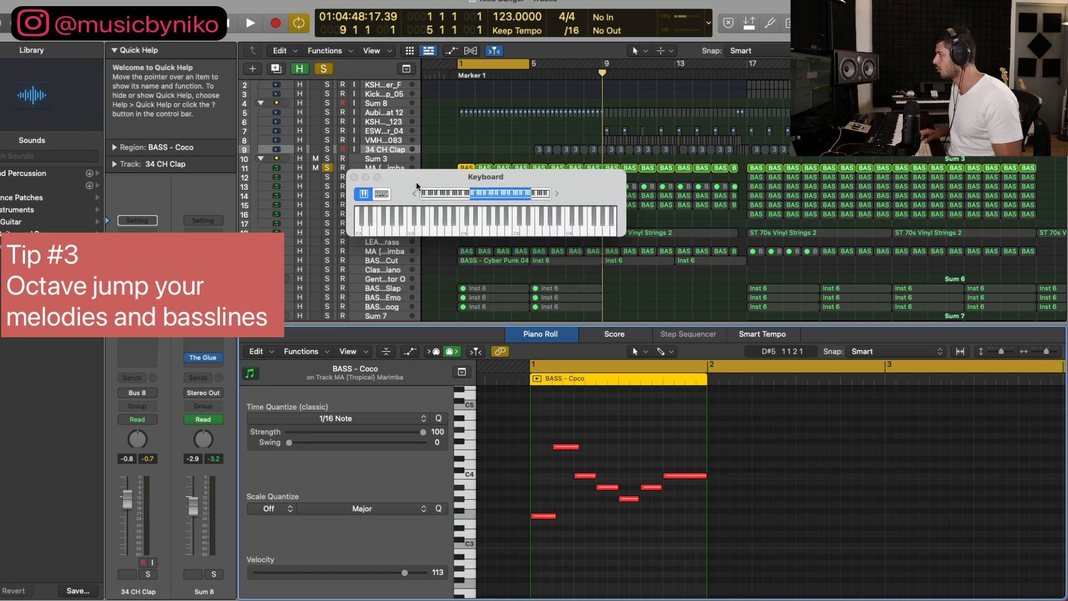
{"action": "left_click_drag", "start_coordinate": [628, 233], "coordinate": [831, 356]}
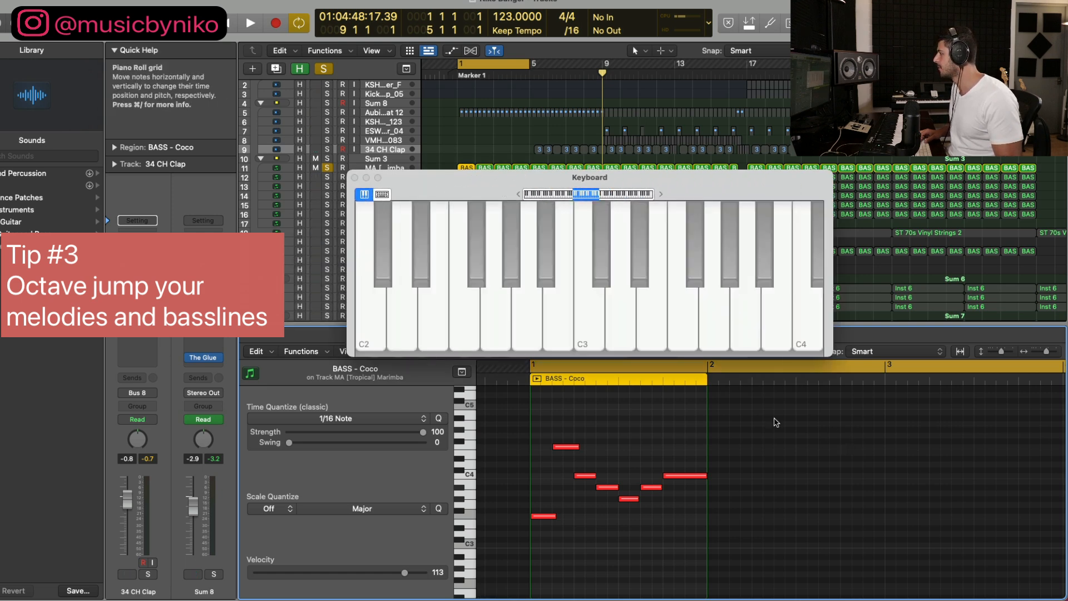
{"action": "left_click", "coordinate": [363, 166]}
{"action": "left_click_drag", "start_coordinate": [430, 178], "coordinate": [397, 161]}
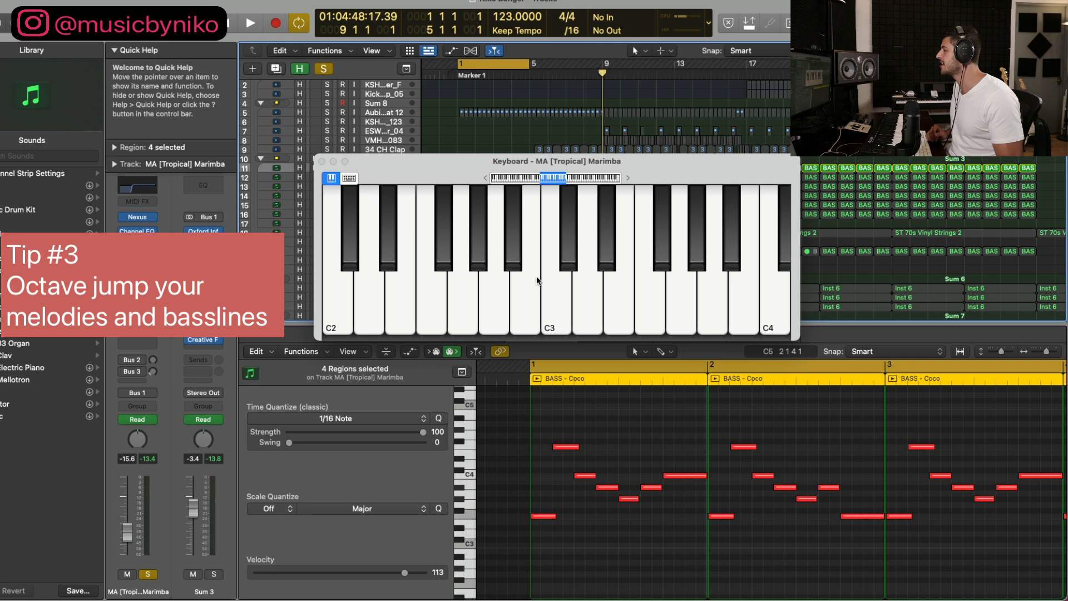
{"action": "scroll", "coordinate": [536, 280], "scroll_direction": "right", "scroll_amount": 10}
{"action": "scroll", "coordinate": [529, 275], "scroll_direction": "left", "scroll_amount": 5}
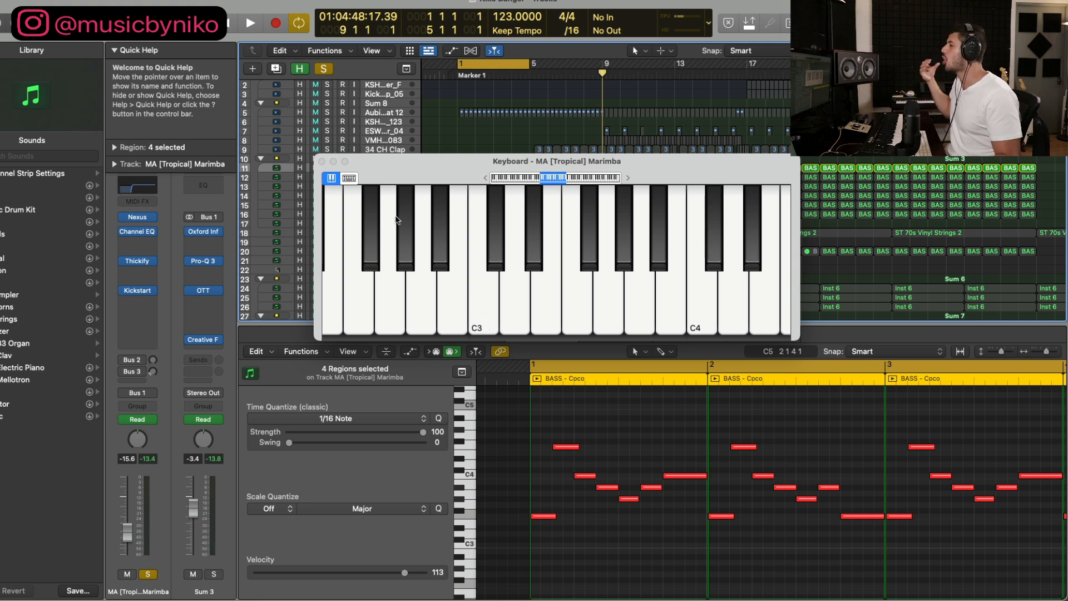
{"action": "scroll", "coordinate": [519, 305], "scroll_direction": "right", "scroll_amount": 5}
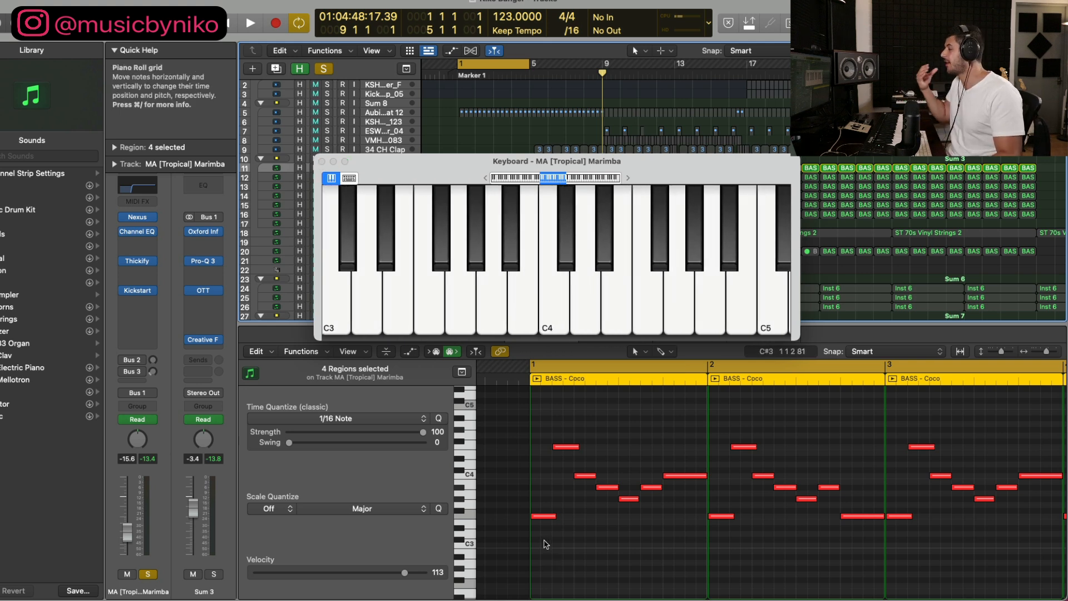
Step: Select the first two notes of the opening BASS - Coco region to highlight the octave jump
{"action": "left_click_drag", "start_coordinate": [544, 550], "coordinate": [540, 523]}
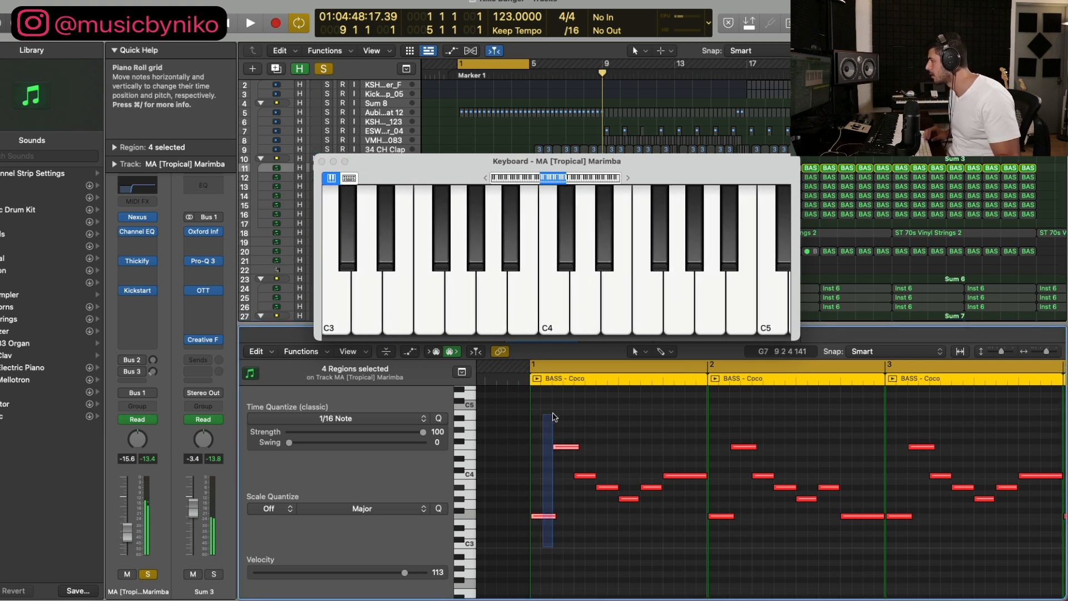
{"action": "left_click_drag", "start_coordinate": [553, 416], "coordinate": [554, 416]}
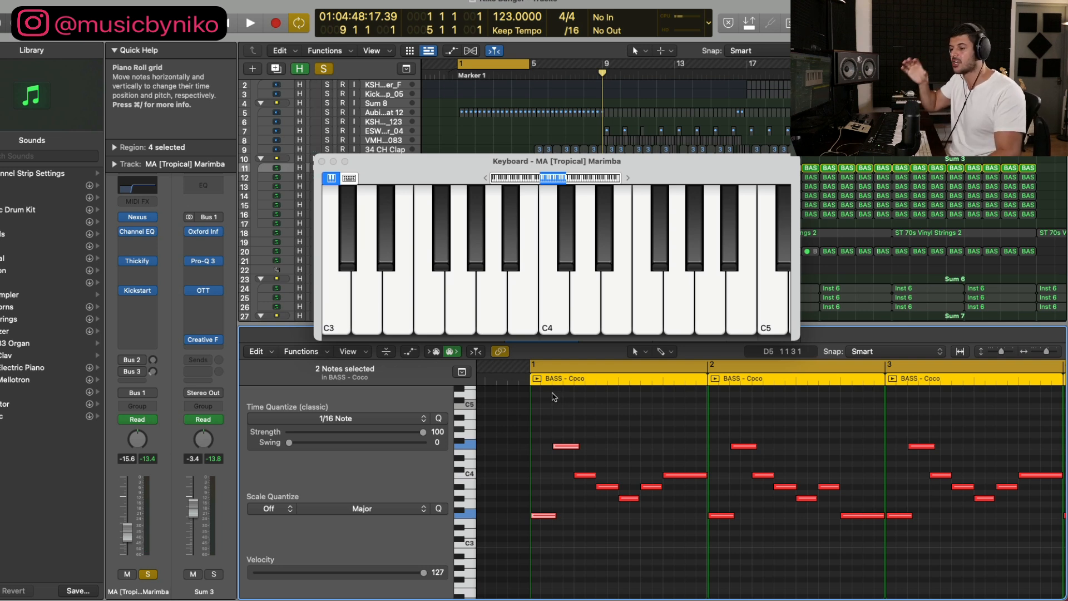
{"action": "scroll", "coordinate": [559, 405], "scroll_direction": "right", "scroll_amount": 4}
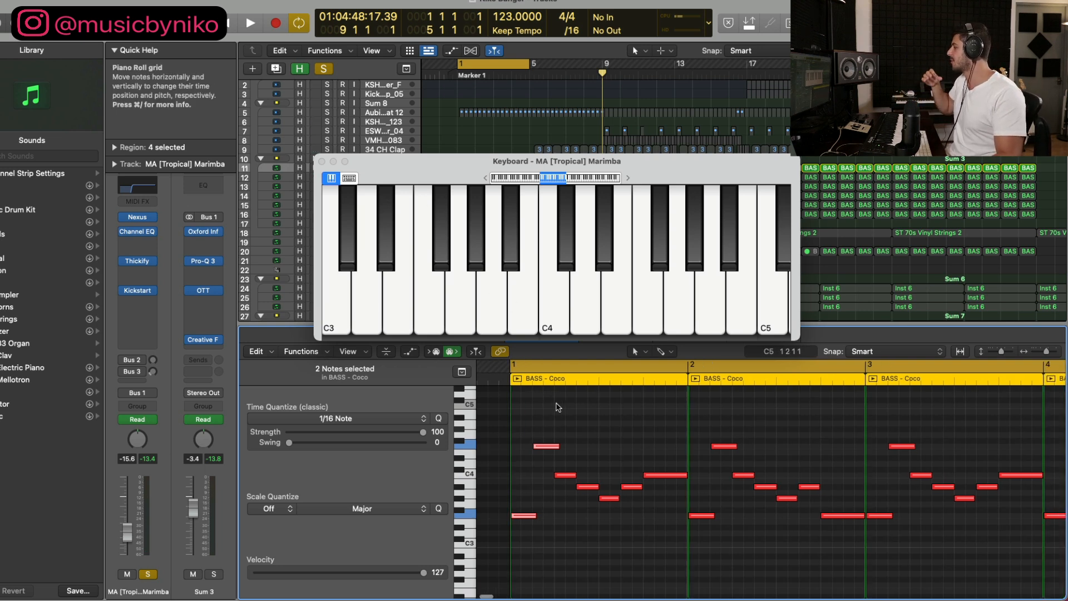
Step: Deselect the notes and play back the four BASS - Coco regions in bars 1 to 5
{"action": "left_click", "coordinate": [542, 432]}
{"action": "key", "text": "super+Left"}
{"action": "scroll", "coordinate": [543, 435], "scroll_direction": "left", "scroll_amount": 3}
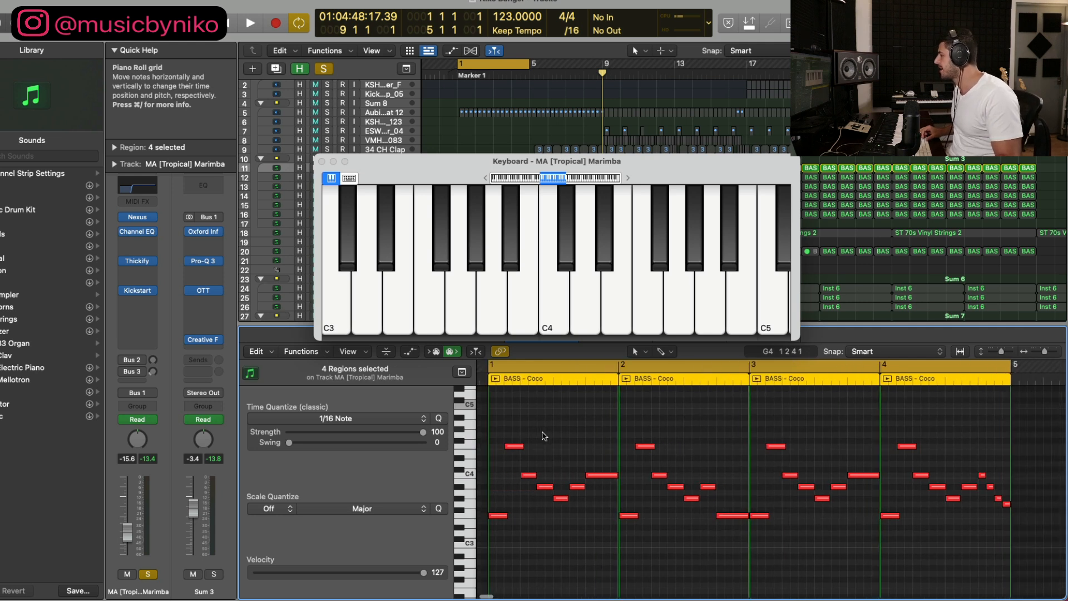
{"action": "key", "text": "space"}
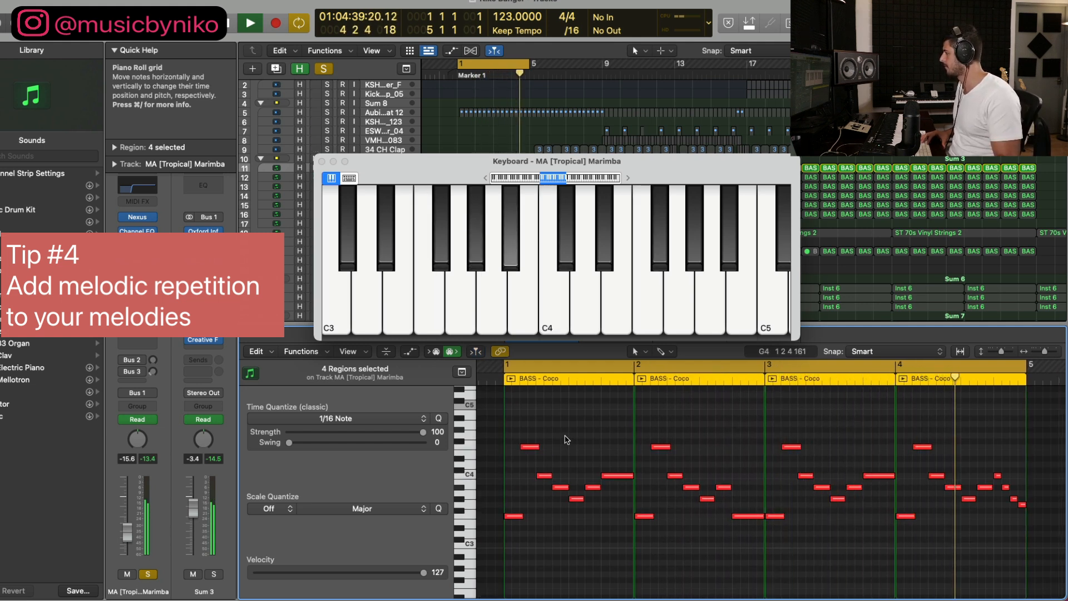
{"action": "key", "text": "space"}
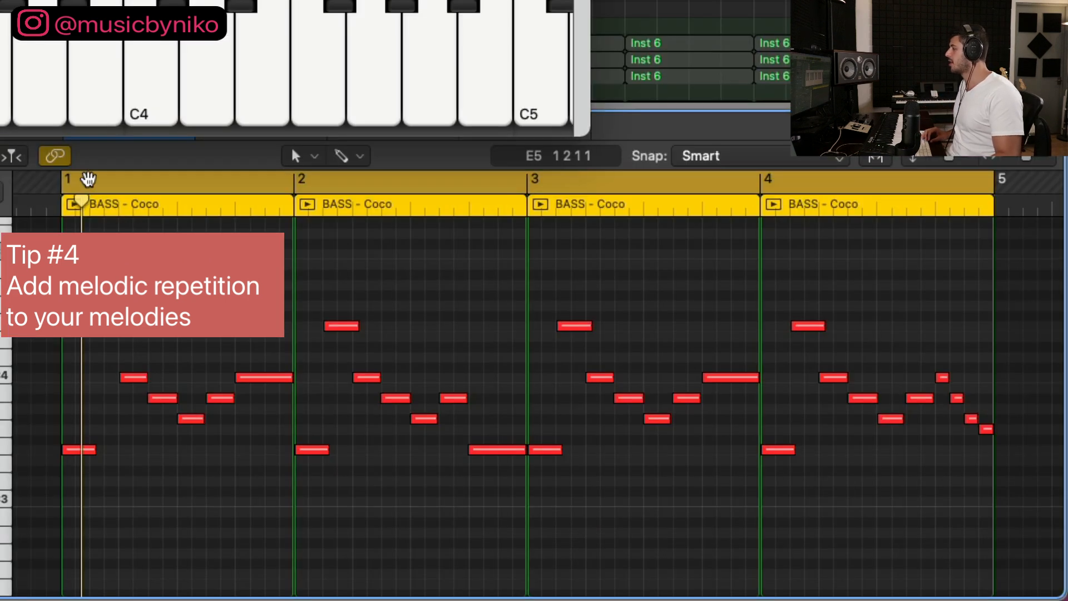
Step: Mark the melody's single bars with the cycle range to compare their repetition: bar 1, bar 3, bar 2 and bar 4
{"action": "left_click_drag", "start_coordinate": [78, 184], "coordinate": [281, 209]}
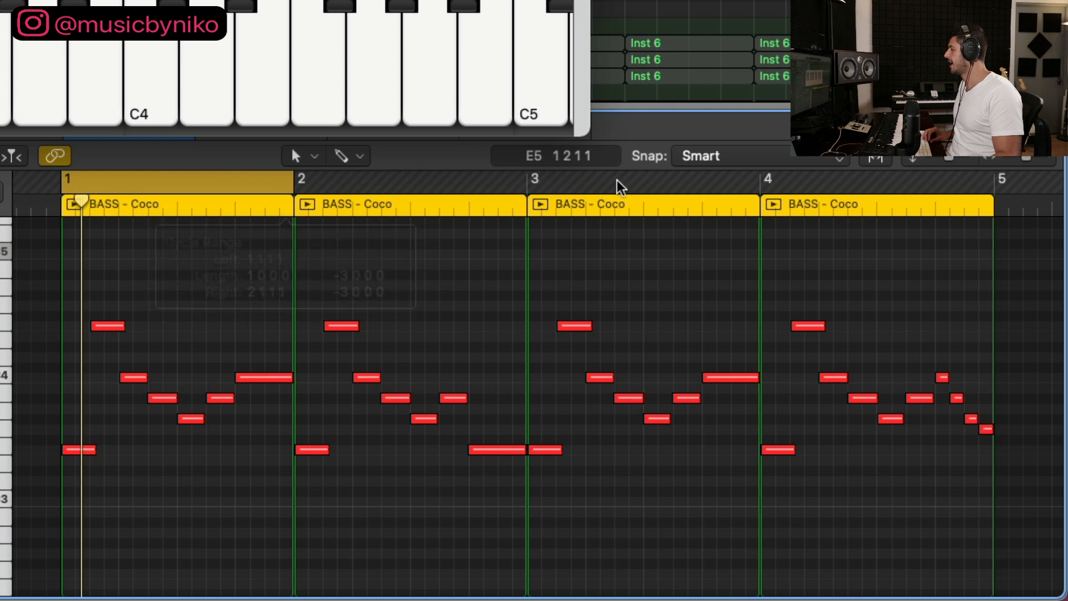
{"action": "left_click_drag", "start_coordinate": [523, 183], "coordinate": [741, 211]}
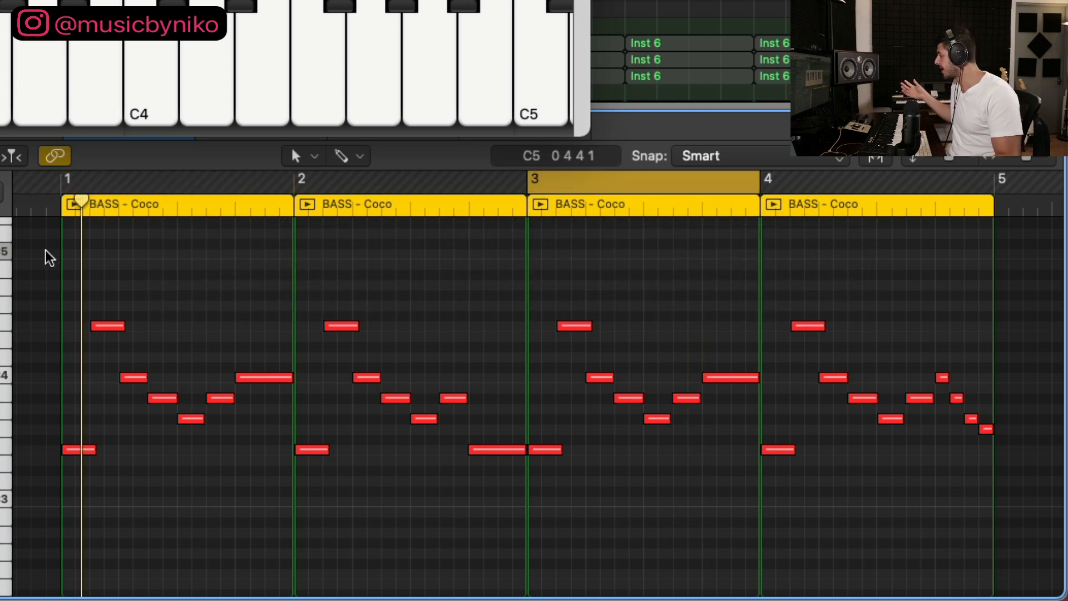
{"action": "left_click_drag", "start_coordinate": [300, 181], "coordinate": [524, 215]}
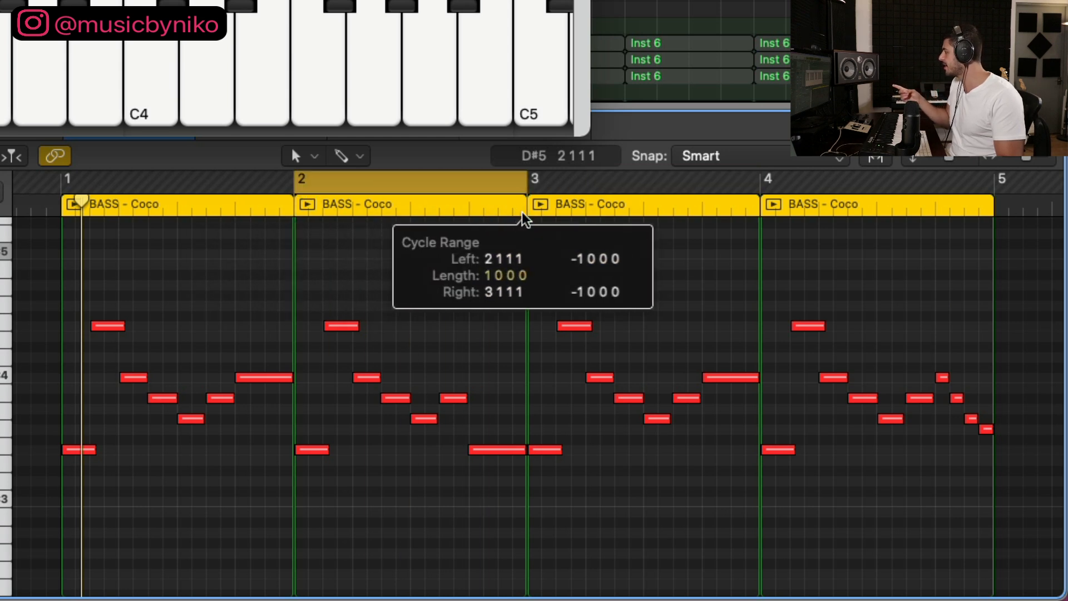
{"action": "left_click_drag", "start_coordinate": [758, 183], "coordinate": [996, 210]}
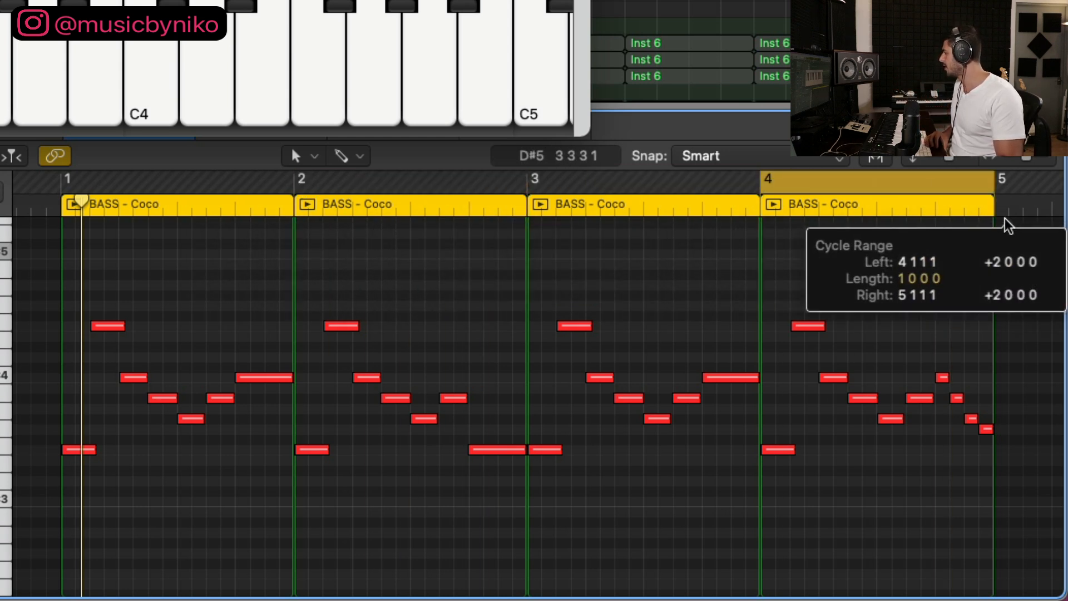
Step: Play back bar 2 of the BASS - Coco melody with the cycle range, then select all notes of bar 1
{"action": "left_click_drag", "start_coordinate": [296, 181], "coordinate": [510, 207]}
{"action": "key", "text": "space"}
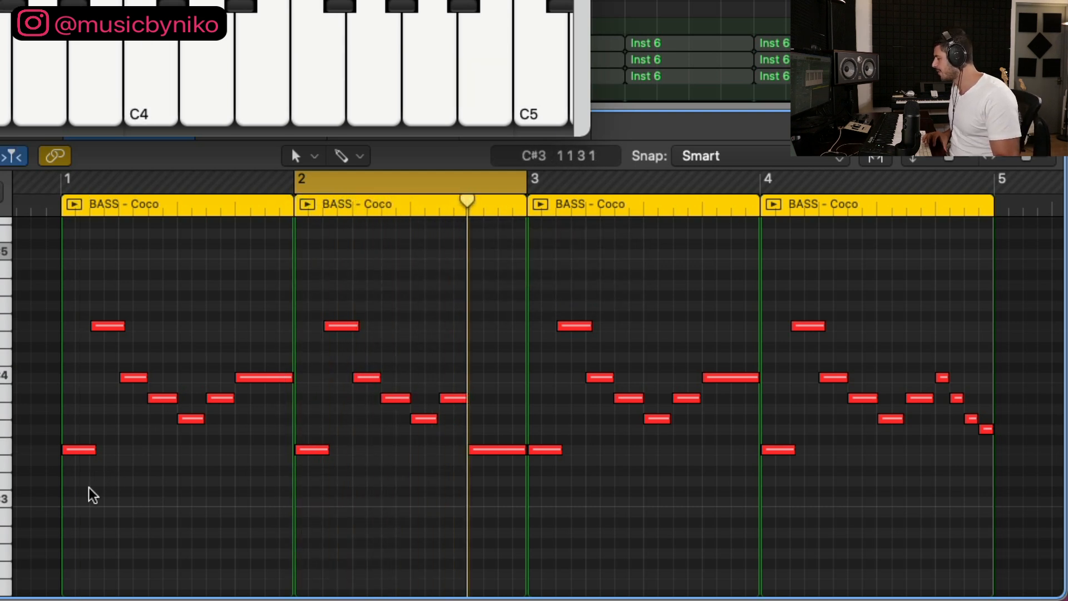
{"action": "left_click_drag", "start_coordinate": [88, 493], "coordinate": [256, 289]}
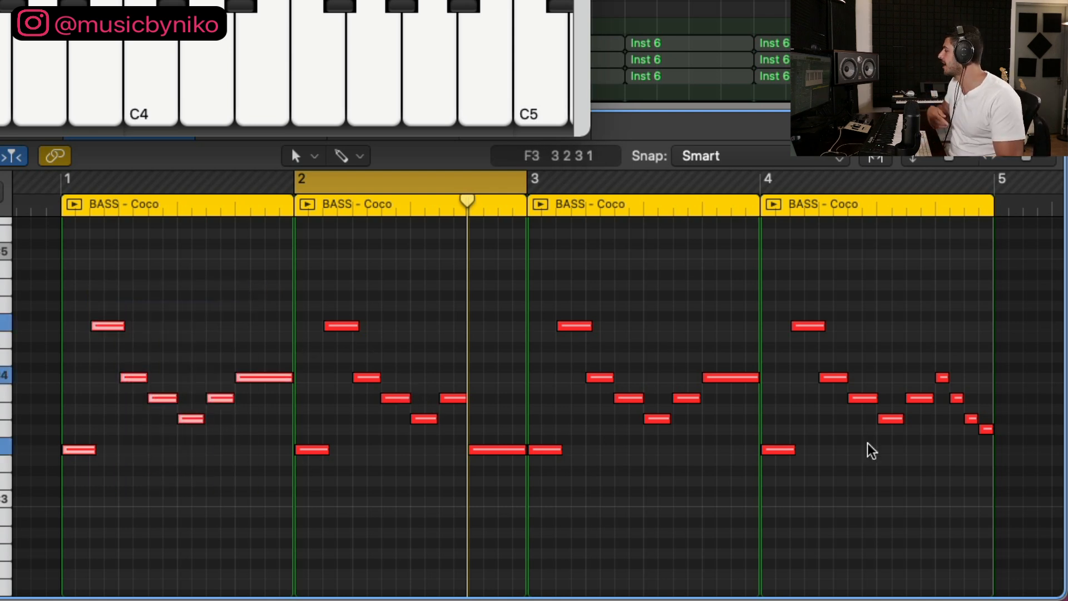
Step: Compare bars 2 and 4 of the melody by setting the cycle range to each single bar and playing it back
{"action": "left_click_drag", "start_coordinate": [760, 179], "coordinate": [978, 220]}
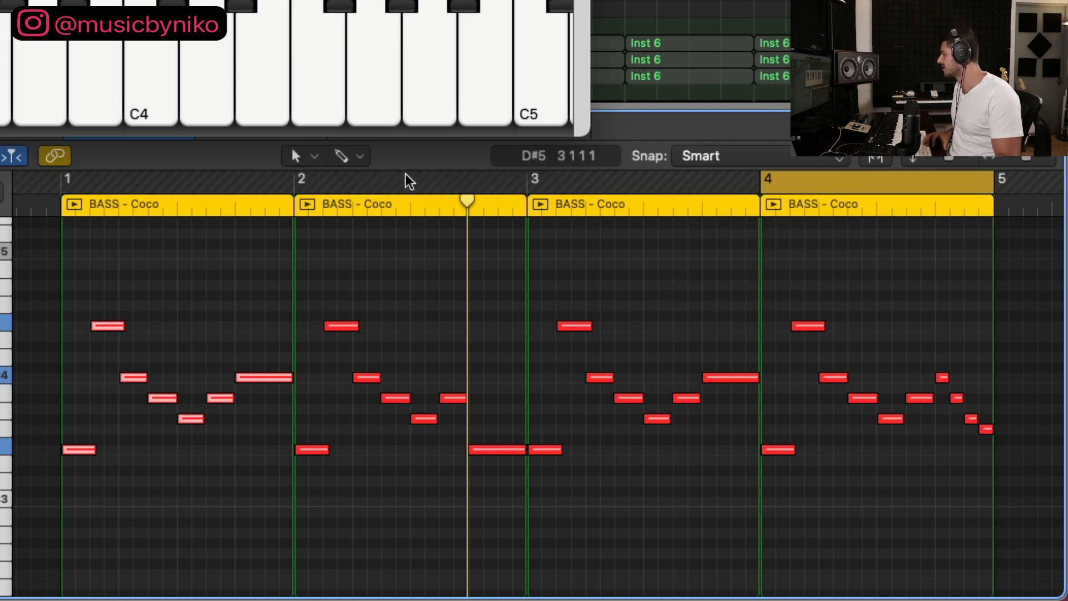
{"action": "left_click_drag", "start_coordinate": [286, 184], "coordinate": [504, 212]}
{"action": "key", "text": "space"}
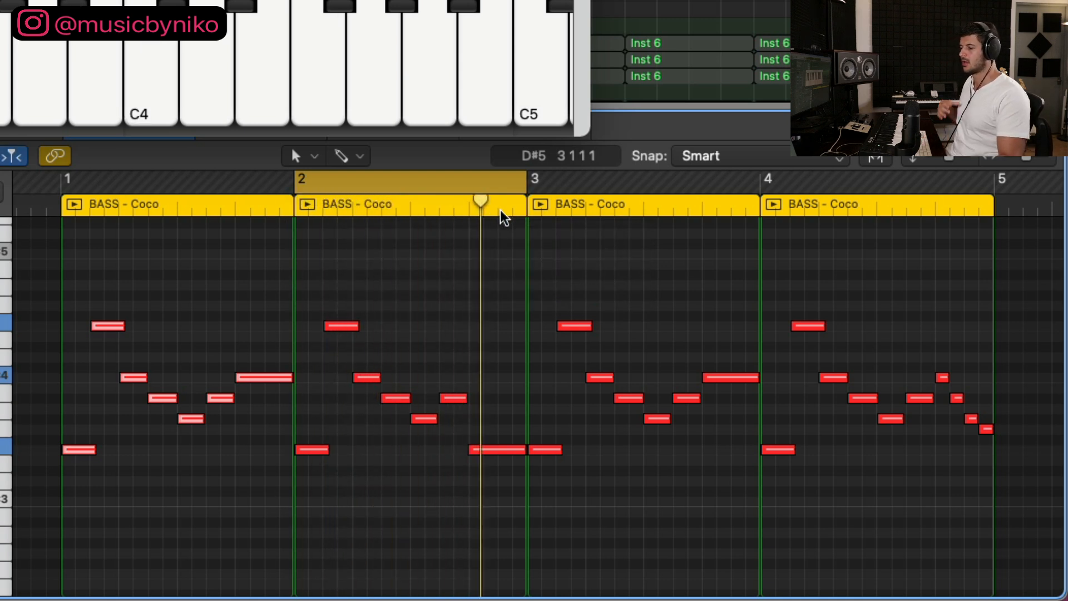
{"action": "left_click_drag", "start_coordinate": [752, 191], "coordinate": [994, 200]}
{"action": "key", "text": "space"}
{"action": "scroll", "coordinate": [899, 409], "scroll_direction": "right", "scroll_amount": 5}
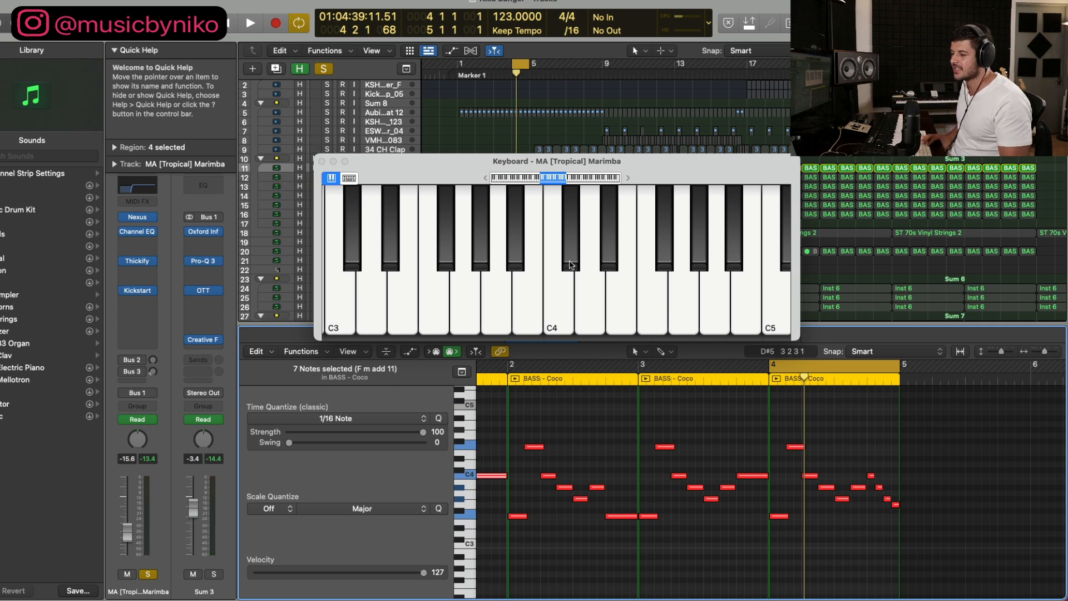
Step: Close the onscreen keyboard, then clear the region selection and the bar 4 cycle range
{"action": "left_click", "coordinate": [321, 161]}
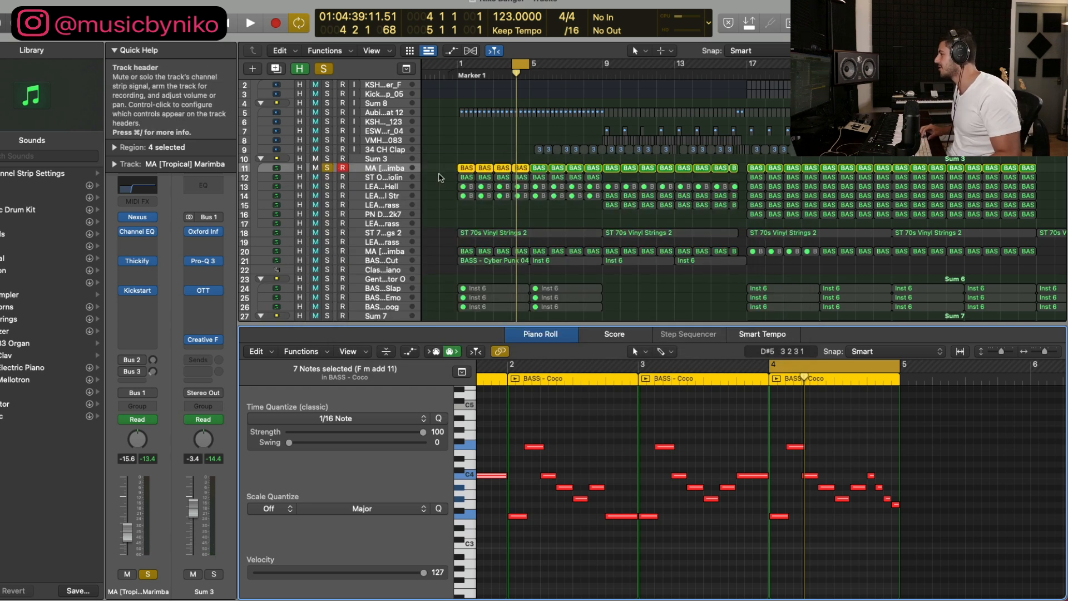
{"action": "left_click", "coordinate": [454, 175]}
{"action": "key", "text": "super+Left"}
{"action": "left_click", "coordinate": [522, 67]}
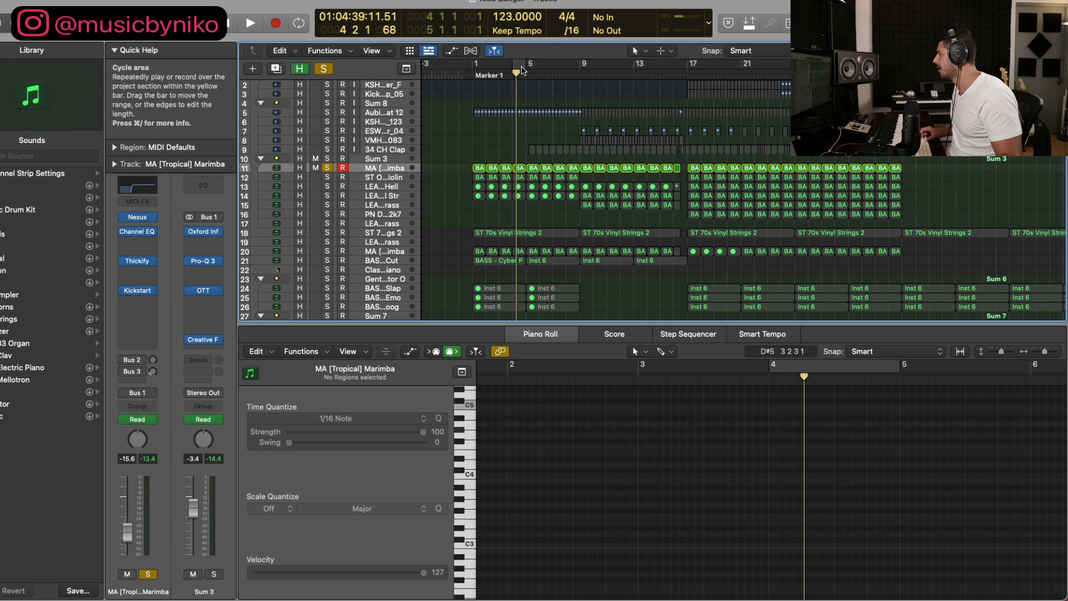
Step: Clear the track solos and set the cycle range from bar 1 to bar 17
{"action": "key", "text": "super+Down"}
{"action": "key", "text": "super+Down"}
{"action": "key", "text": "super+Down"}
{"action": "key", "text": "super+Down"}
{"action": "key", "text": "super+Down"}
{"action": "key", "text": "super+Down"}
{"action": "left_click", "coordinate": [324, 69]}
{"action": "left_click_drag", "start_coordinate": [473, 64], "coordinate": [688, 92]}
Step: Examine the melody layer tracks in the Sum 3 group, from MA [Tropical] Marimba down to LEAD SOFT - Chill Brass on track 17
{"action": "key", "text": "super+Down"}
{"action": "key", "text": "super+Down"}
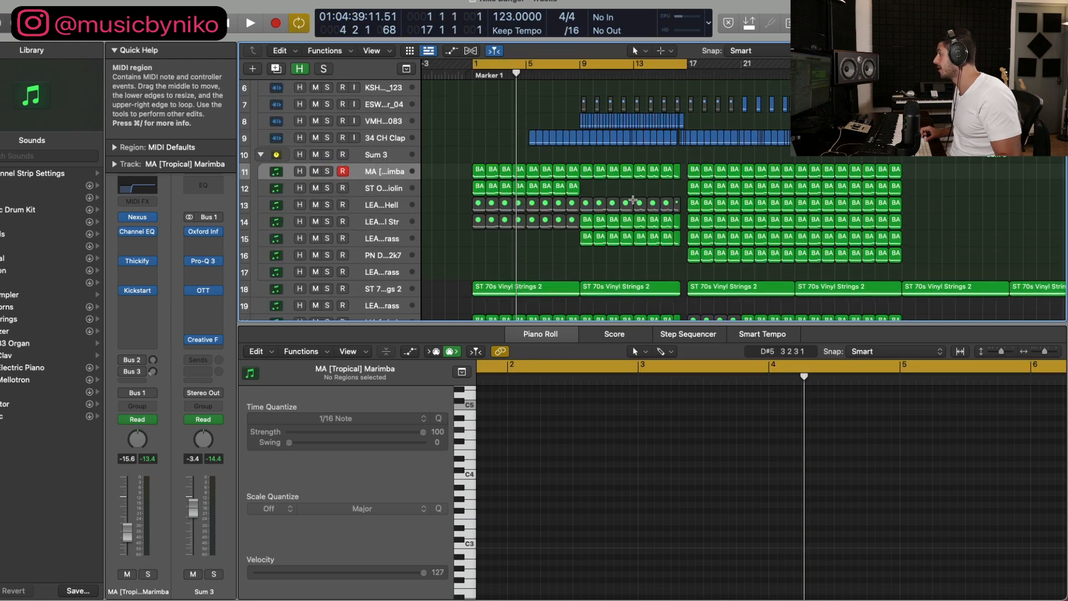
{"action": "scroll", "coordinate": [632, 200], "scroll_direction": "right", "scroll_amount": 2}
{"action": "key", "text": "super+Down"}
{"action": "key", "text": "super+Down"}
{"action": "key", "text": "super+Down"}
{"action": "key", "text": "super+Down"}
{"action": "key", "text": "super+Down"}
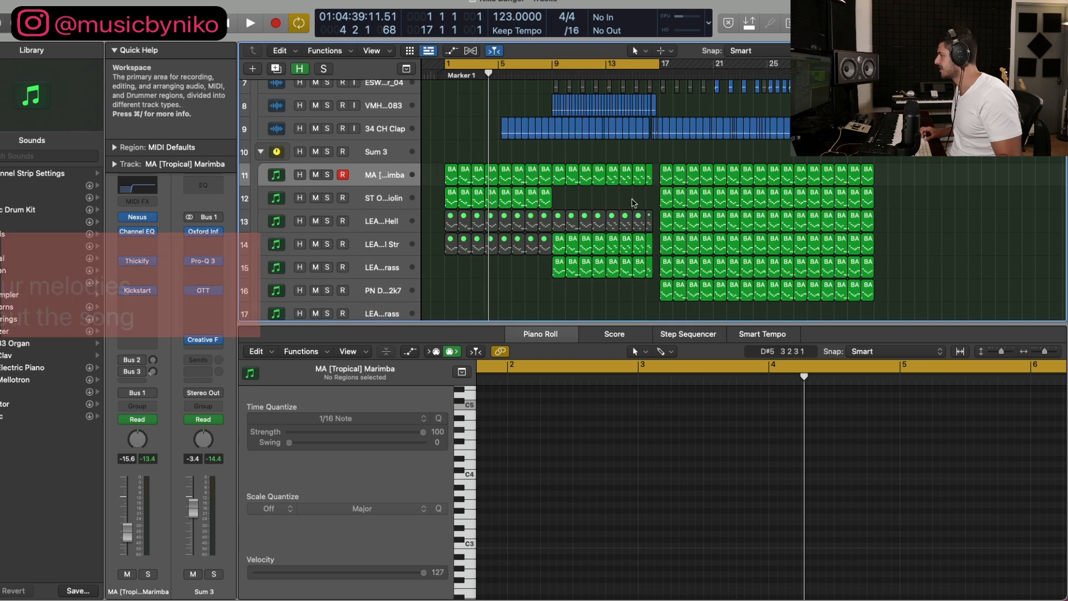
{"action": "key", "text": "super+Right"}
{"action": "key", "text": "super+Right"}
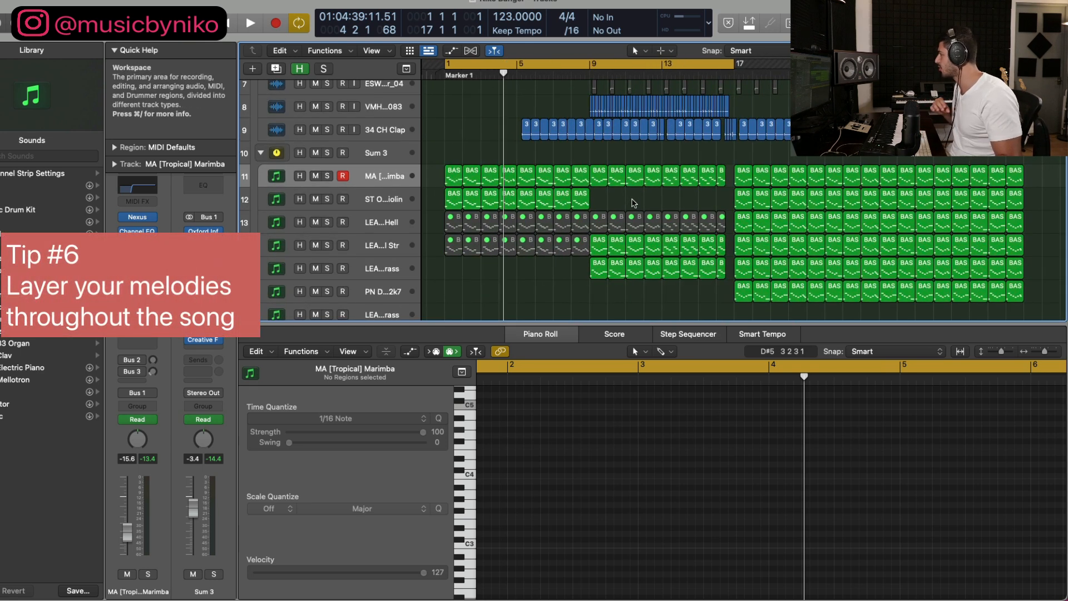
{"action": "scroll", "coordinate": [373, 233], "scroll_direction": "down", "scroll_amount": 1}
{"action": "left_click", "coordinate": [385, 246]}
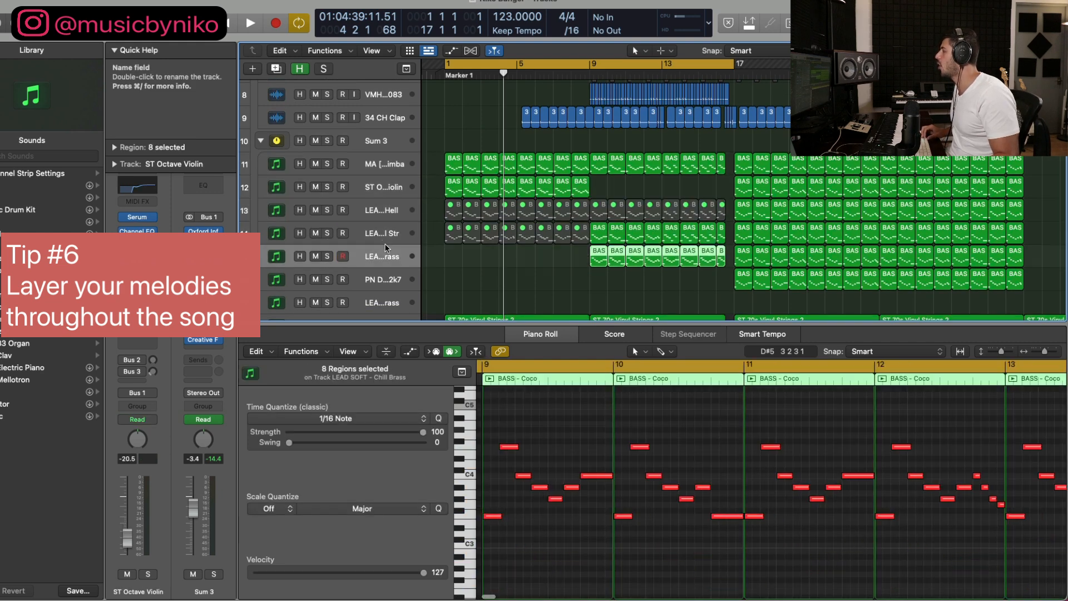
{"action": "key", "text": "Down"}
{"action": "key", "text": "Down"}
Step: Solo only the MA [Tropical] Marimba track and play it back from bar 1
{"action": "left_click", "coordinate": [327, 140]}
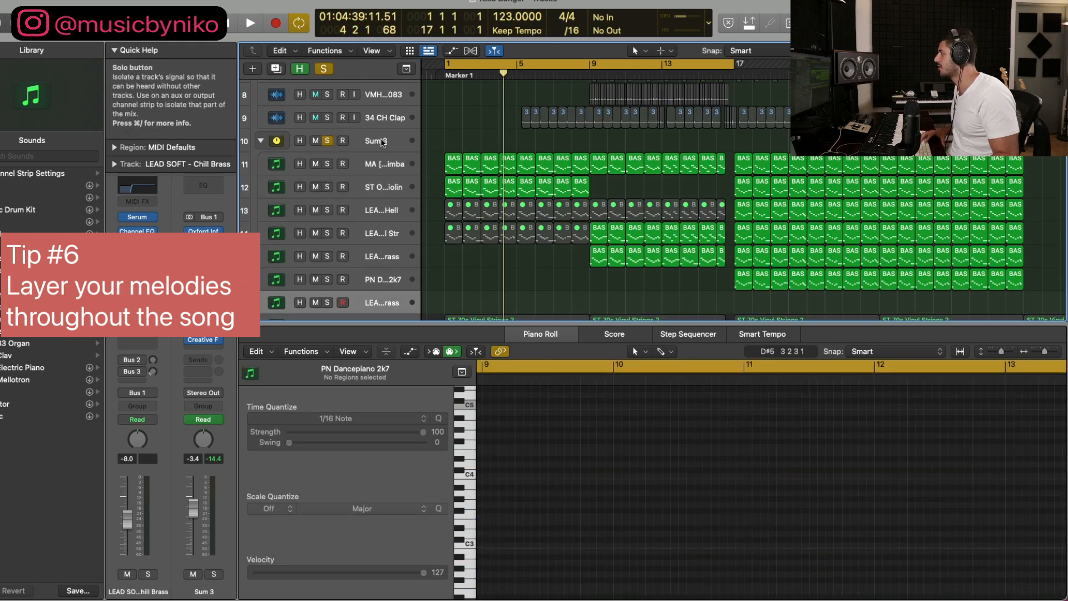
{"action": "left_click", "coordinate": [327, 163]}
{"action": "left_click", "coordinate": [327, 141]}
{"action": "key", "text": "space"}
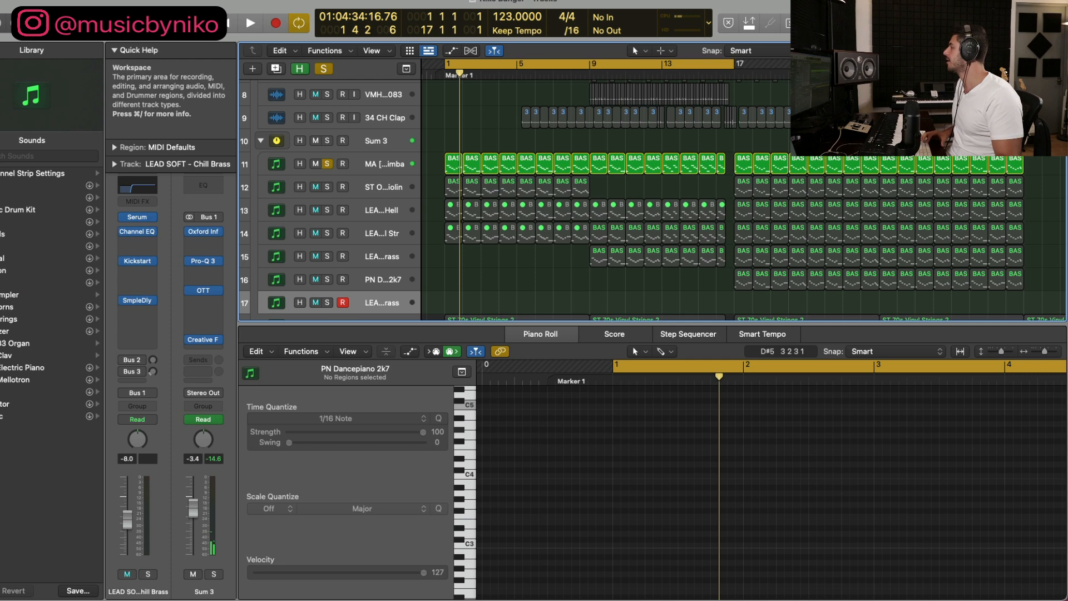
Step: Set the cycle range to bars 17 to 33, add tracks 12 to 16 to the solo and play the layers together
{"action": "left_click_drag", "start_coordinate": [451, 65], "coordinate": [739, 73]}
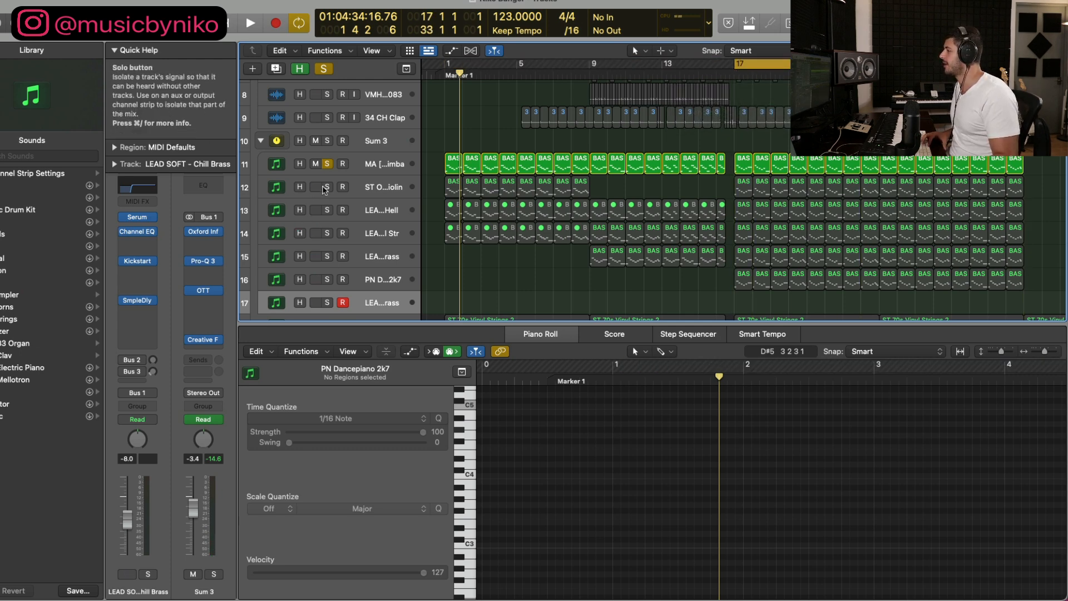
{"action": "left_click_drag", "start_coordinate": [327, 187], "coordinate": [327, 279]}
{"action": "key", "text": "space"}
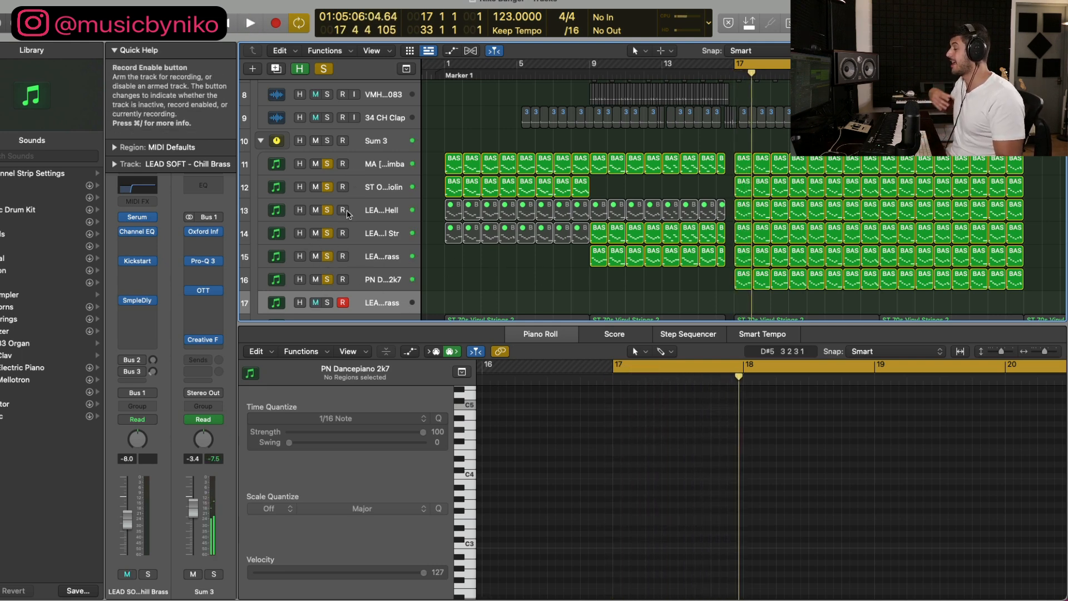
Step: Isolate the PN Dancepiano 2k7 layer, followed by the LEAD SOFT - Chill Brass layer, while playing from bar 17
{"action": "left_click_drag", "start_coordinate": [327, 256], "coordinate": [328, 166]}
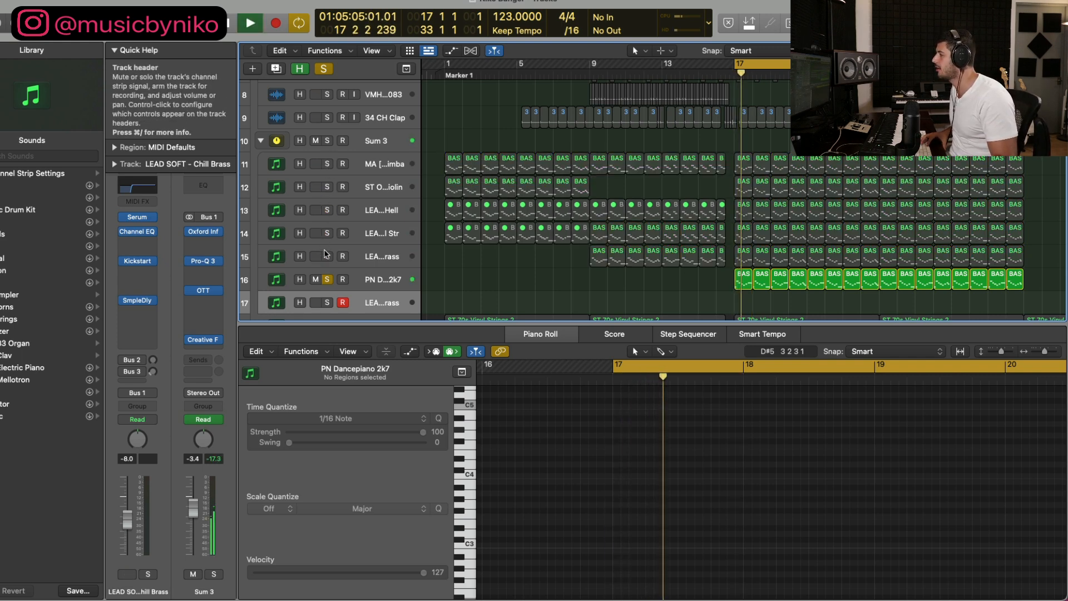
{"action": "left_click", "coordinate": [327, 256]}
{"action": "left_click", "coordinate": [327, 279]}
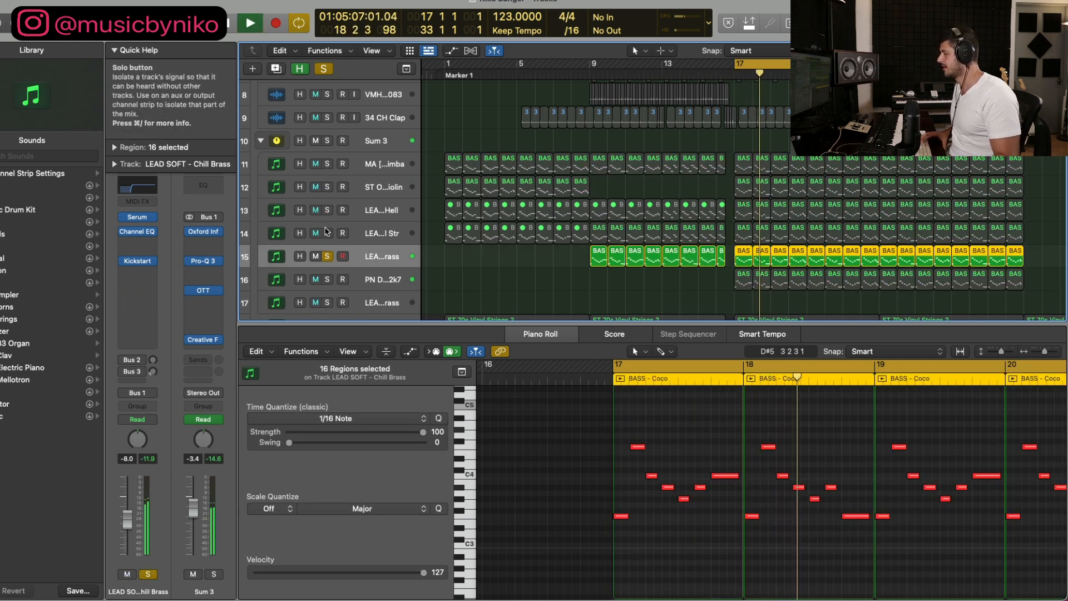
Step: Audition the LEAD SOFT - Digital Str, LEAD - Gates of Hell and ST Octave Violin layers one at a time in solo
{"action": "left_click", "coordinate": [326, 257]}
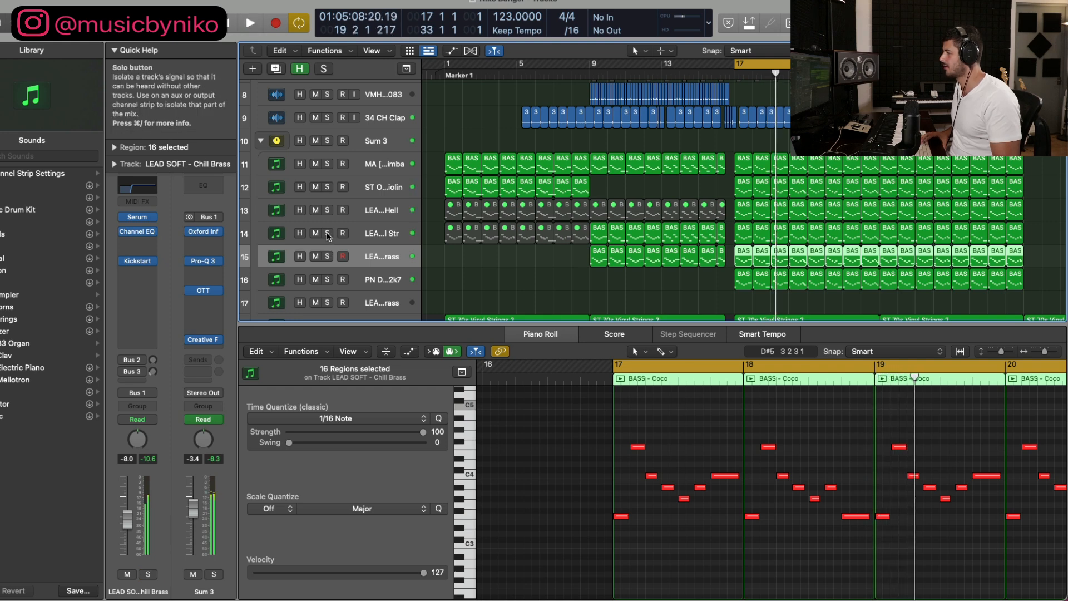
{"action": "left_click", "coordinate": [327, 234]}
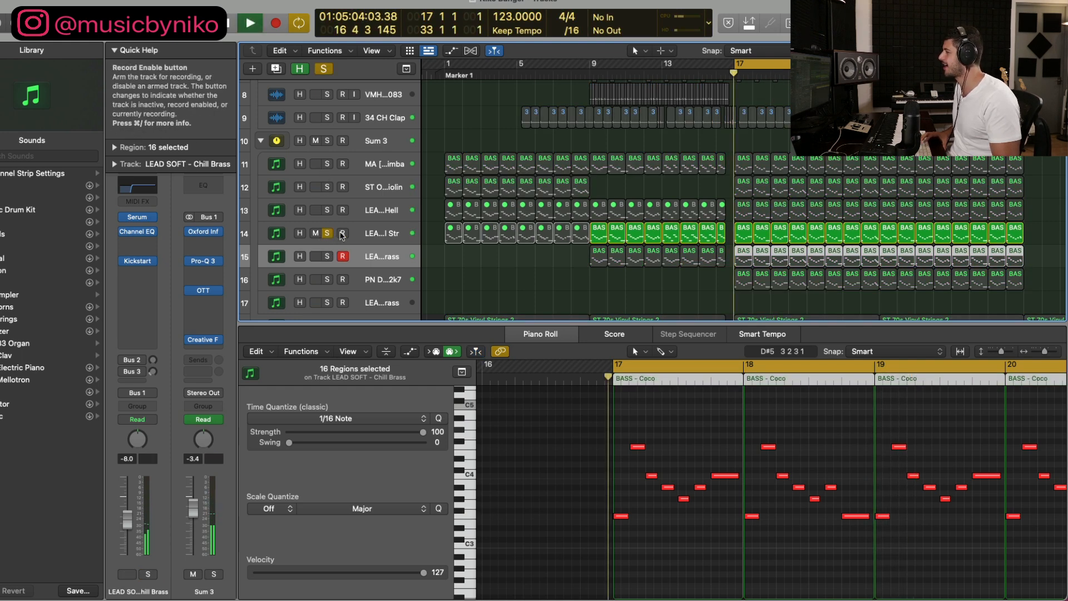
{"action": "left_click", "coordinate": [327, 233]}
{"action": "left_click", "coordinate": [327, 210]}
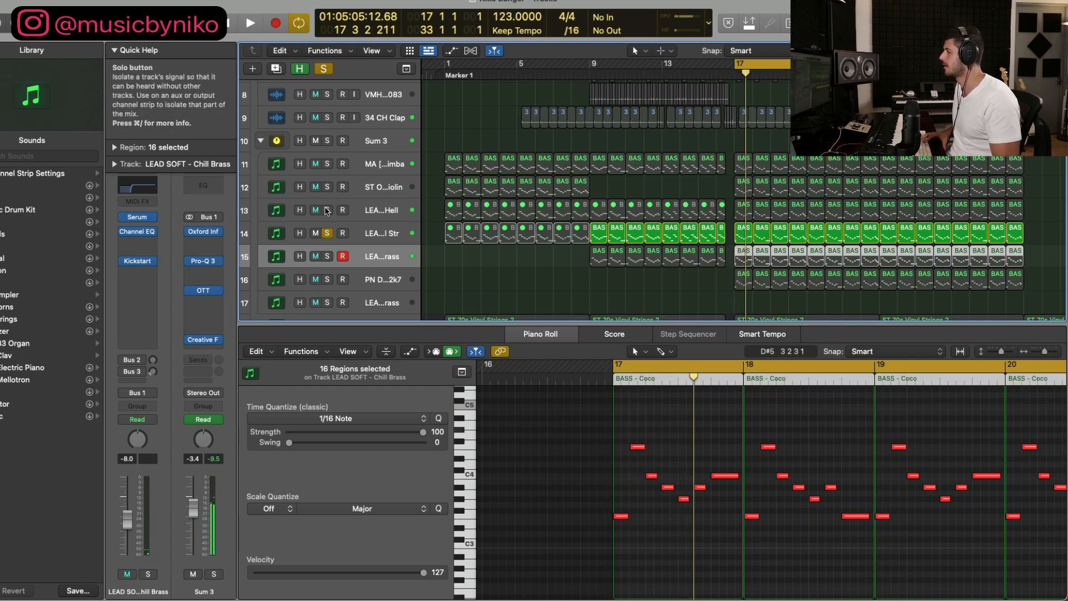
{"action": "left_click", "coordinate": [369, 217]}
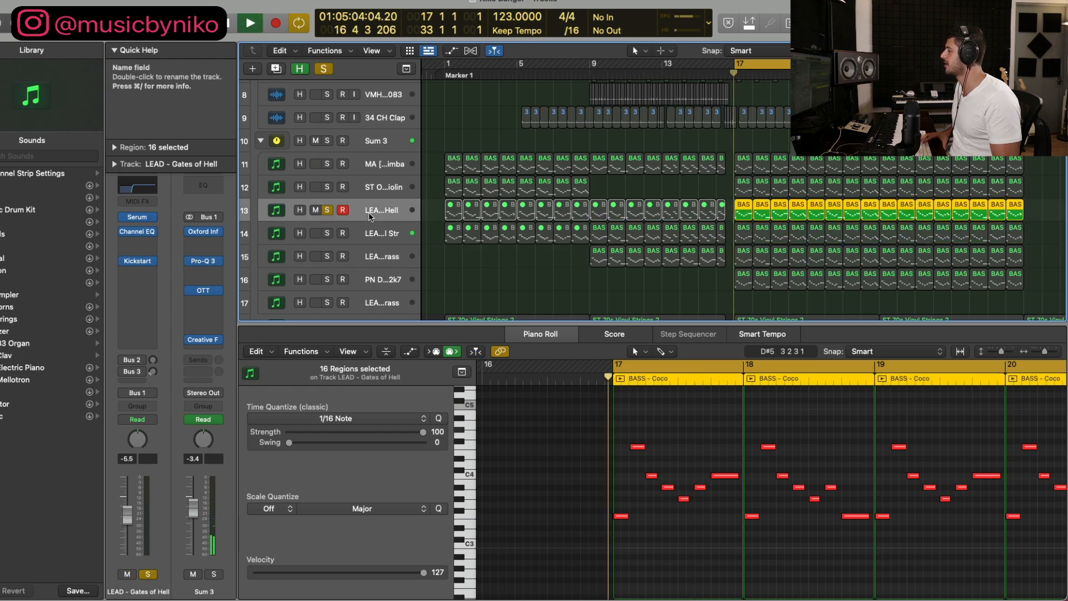
{"action": "left_click", "coordinate": [327, 210]}
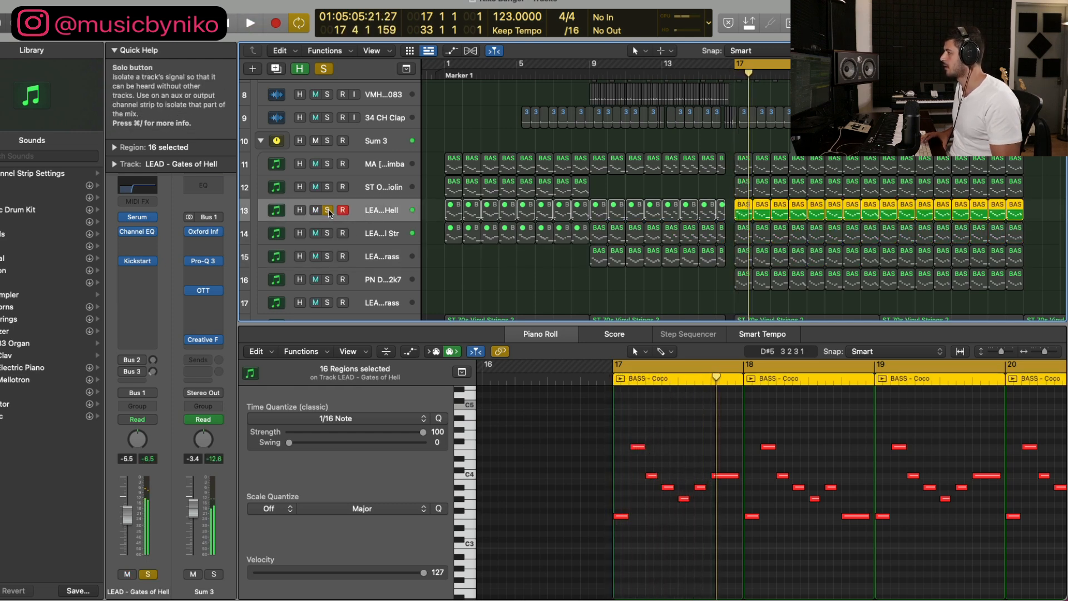
{"action": "left_click", "coordinate": [327, 187]}
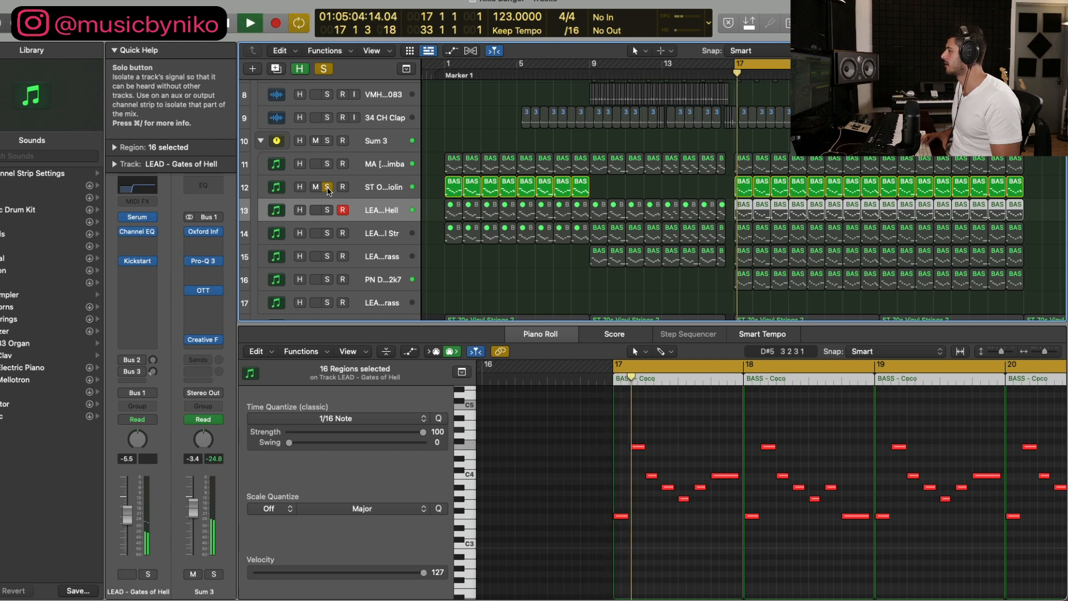
Step: Solo the whole Sum 3 group instead of ST Octave Violin and play back all its melody layers from bar 17
{"action": "left_click", "coordinate": [327, 141]}
{"action": "left_click", "coordinate": [327, 187]}
{"action": "key", "text": "space"}
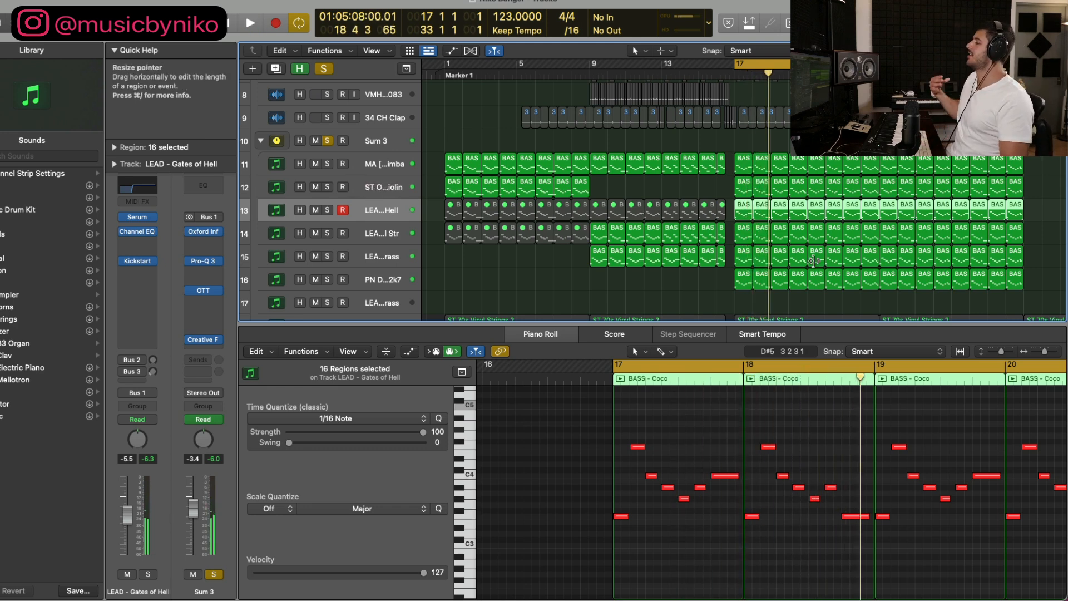
Step: Deselect the regions and place the playhead at bar 57, where the Sum 3 melody layers start again
{"action": "left_click", "coordinate": [675, 281]}
{"action": "key", "text": "super+Left"}
{"action": "key", "text": "super+Left"}
{"action": "key", "text": "super+Left"}
{"action": "key", "text": "super+Left"}
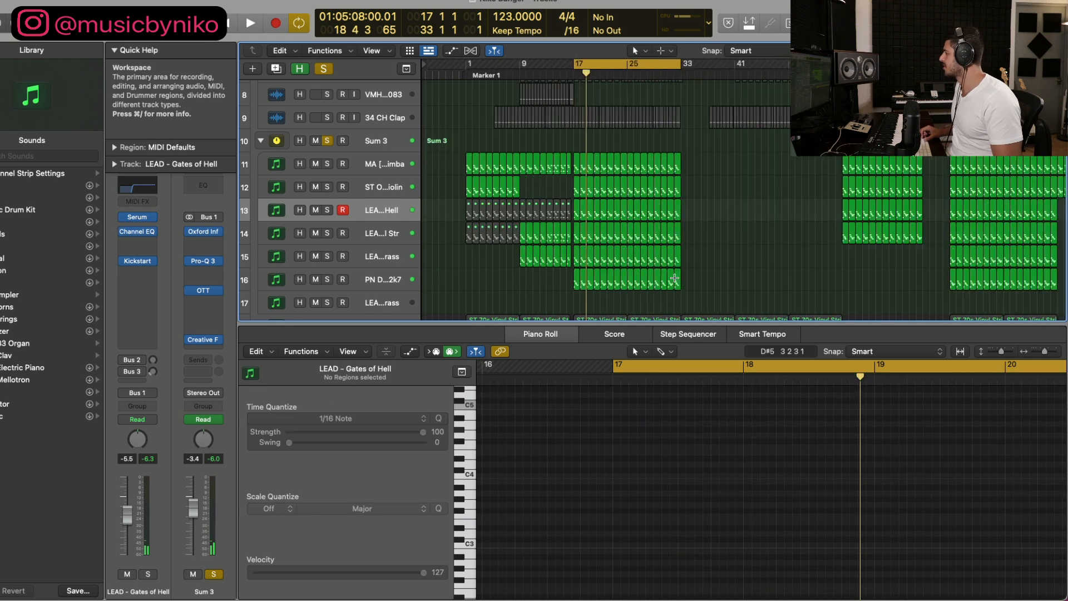
{"action": "key", "text": "super+Up"}
{"action": "left_click", "coordinate": [711, 71]}
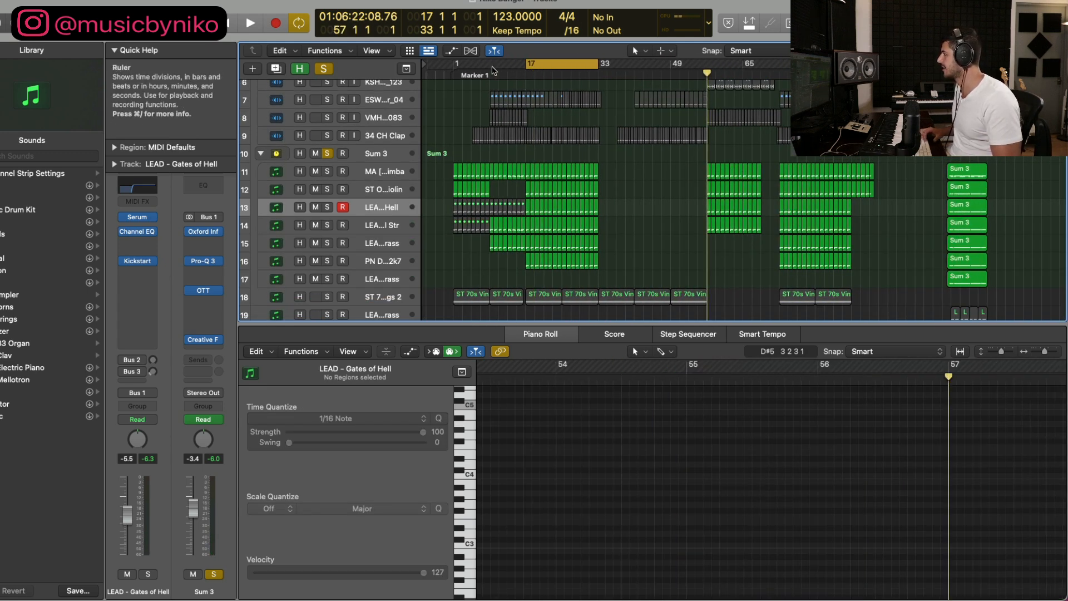
Step: Set the cycle range from bar 9 to 16 4 and play back the Sum 3 melody layers there
{"action": "left_click_drag", "start_coordinate": [490, 66], "coordinate": [532, 84]}
{"action": "key", "text": "space"}
{"action": "key", "text": "super+Right"}
{"action": "key", "text": "super+Right"}
{"action": "key", "text": "super+Right"}
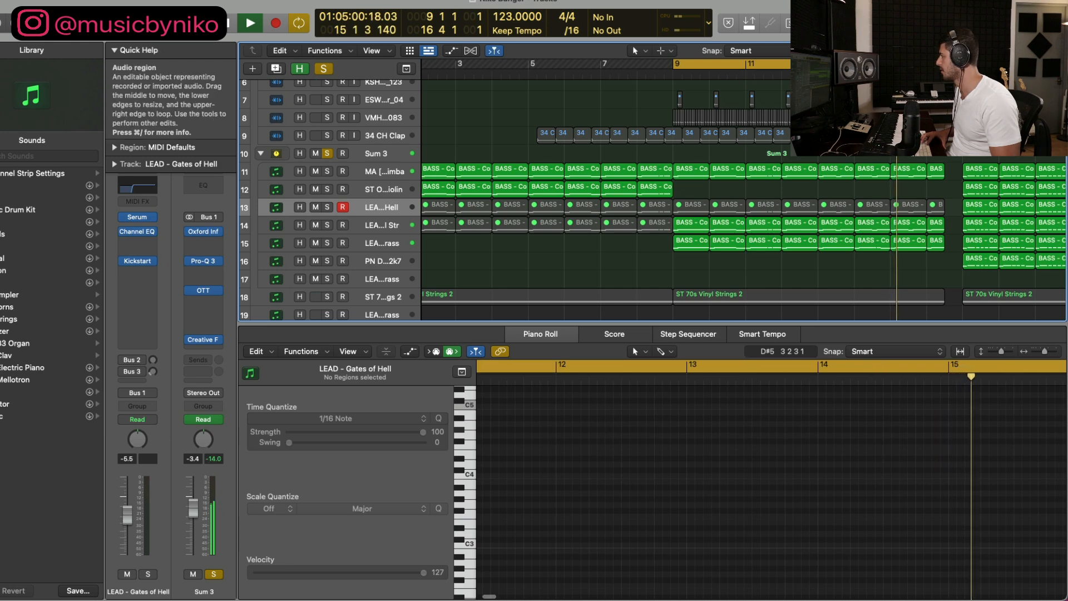
{"action": "key", "text": "space"}
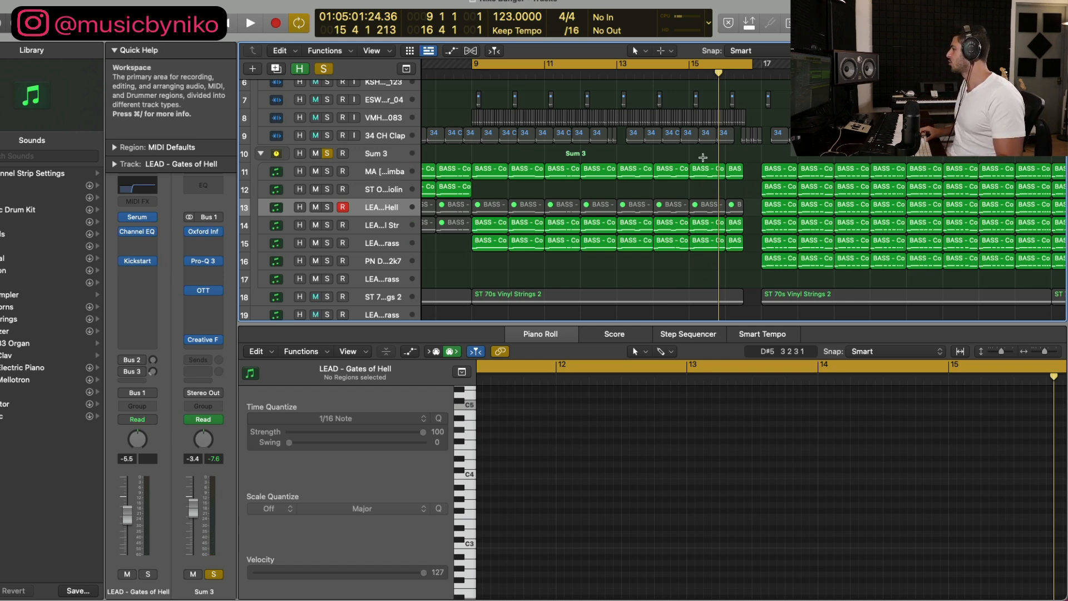
Step: Select the bar 14 regions on the MA [Tropical] Marimba, Gates of Hell, Digital Str and Chill Brass tracks
{"action": "key", "text": "super+Down"}
{"action": "key", "text": "super+Down"}
{"action": "key", "text": "super+Down"}
{"action": "key", "text": "super+Down"}
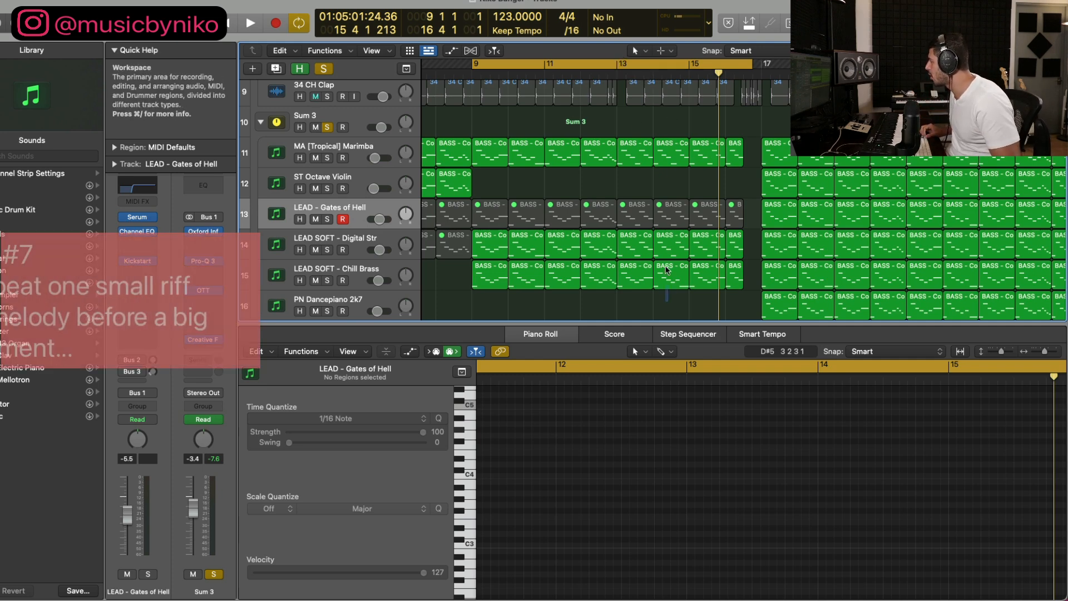
{"action": "left_click_drag", "start_coordinate": [667, 291], "coordinate": [664, 159]}
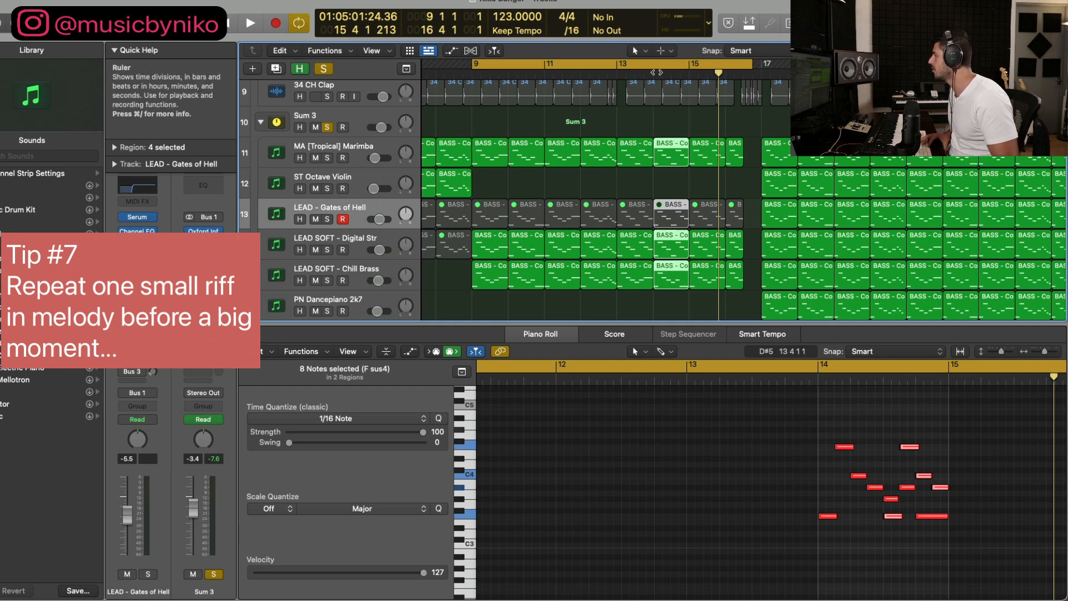
Step: Set the cycle range to bars 13 to 17 and play back the riff leading up to bar 17
{"action": "left_click", "coordinate": [620, 65]}
{"action": "left_click_drag", "start_coordinate": [620, 65], "coordinate": [757, 85]}
{"action": "key", "text": "space"}
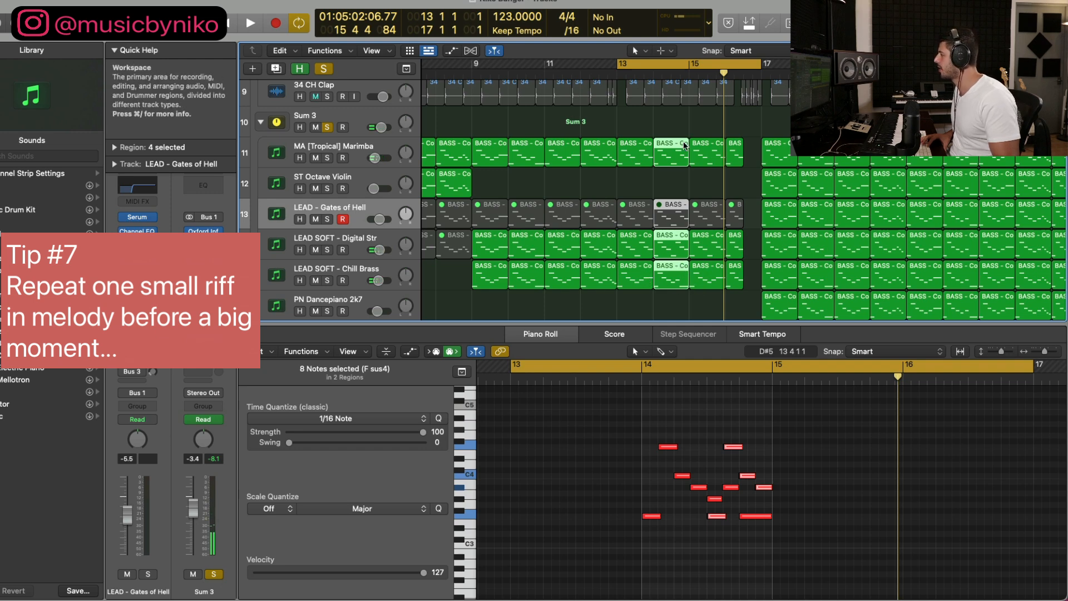
Step: Select the bar 15 and 16 regions on tracks 11, 13 and 14 and highlight the opening notes of the repeated riff
{"action": "left_click_drag", "start_coordinate": [693, 120], "coordinate": [734, 239]}
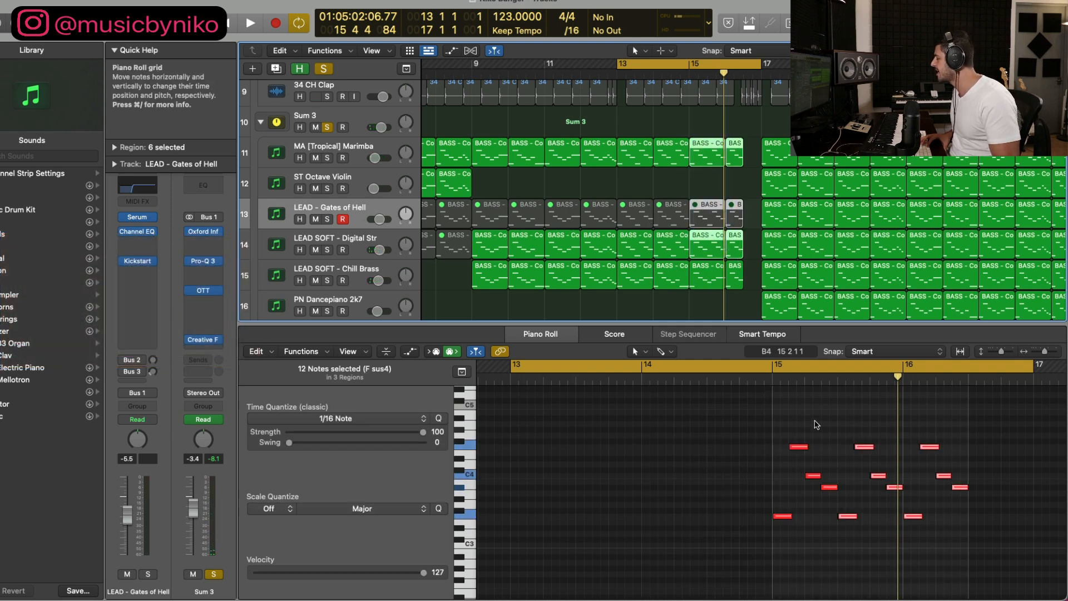
{"action": "left_click_drag", "start_coordinate": [792, 555], "coordinate": [834, 436]}
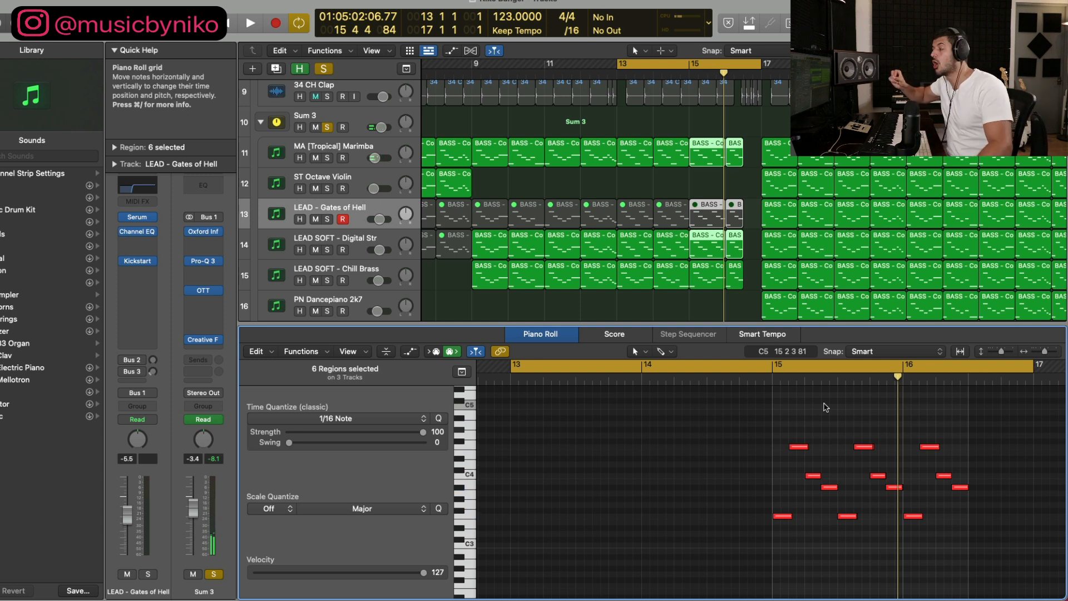
Step: Extend the cycle range to bar 22 and play from bar 13 through the transition into the full melody section
{"action": "left_click_drag", "start_coordinate": [761, 65], "coordinate": [942, 64]}
{"action": "key", "text": "super+Left"}
{"action": "key", "text": "super+Left"}
{"action": "key", "text": "super+Up"}
{"action": "key", "text": "super+Up"}
{"action": "key", "text": "super+Up"}
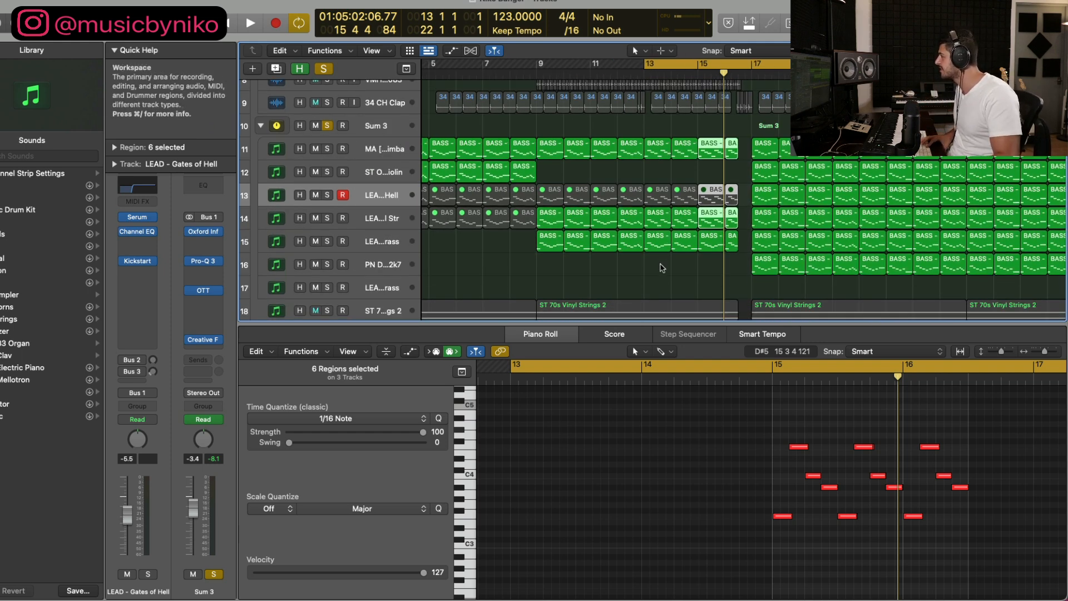
{"action": "key", "text": "space"}
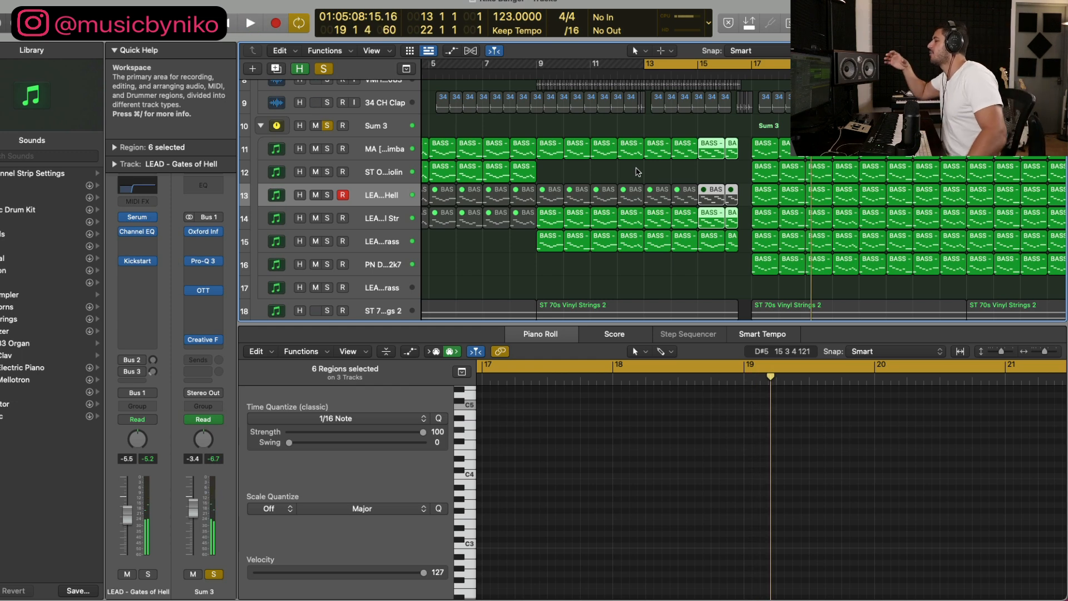
Step: Go to the Inst 6 track and browse to the Simple Chords (Triads) files in the Single Chords folder for Ab Major - F Minor
{"action": "scroll", "coordinate": [589, 184], "scroll_direction": "down", "scroll_amount": 4}
{"action": "scroll", "coordinate": [589, 184], "scroll_direction": "down", "scroll_amount": 8}
{"action": "scroll", "coordinate": [585, 183], "scroll_direction": "left", "scroll_amount": 5}
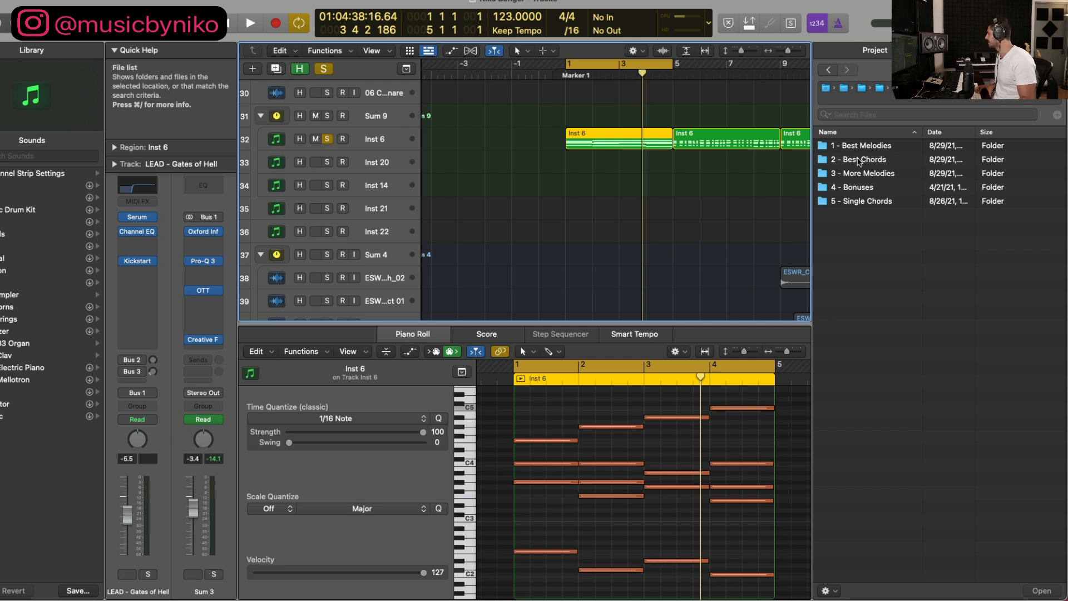
{"action": "left_click", "coordinate": [912, 88]}
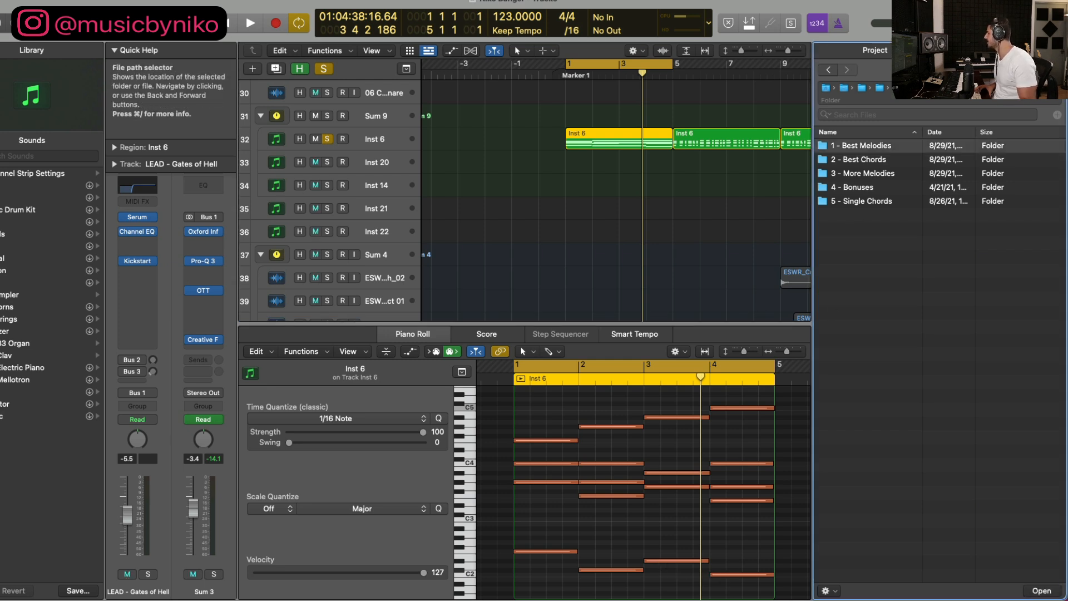
{"action": "left_click", "coordinate": [935, 88]}
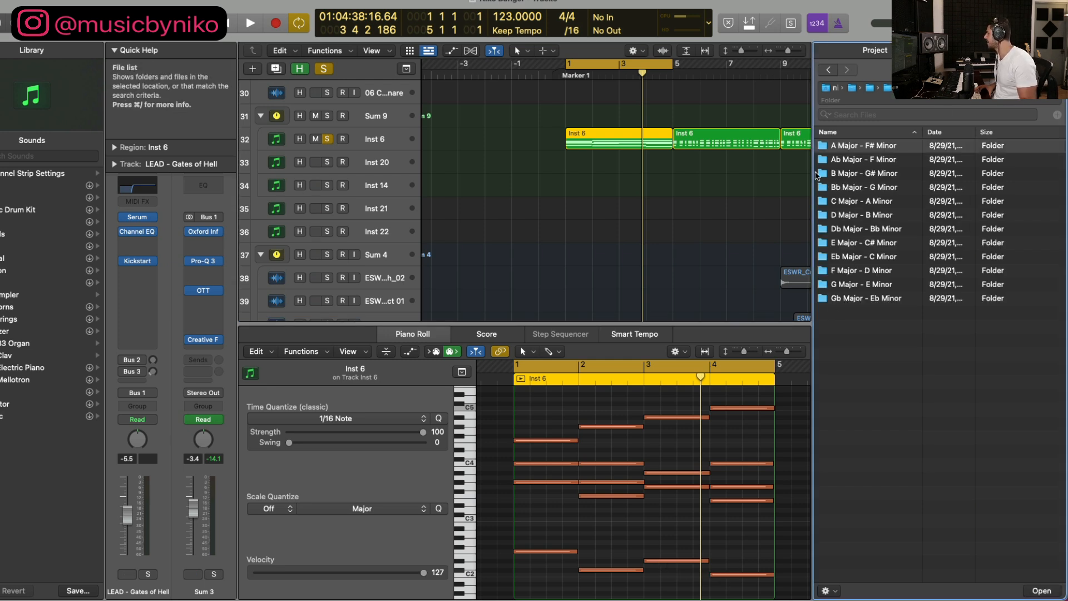
{"action": "double_click", "coordinate": [862, 162]}
{"action": "double_click", "coordinate": [861, 201]}
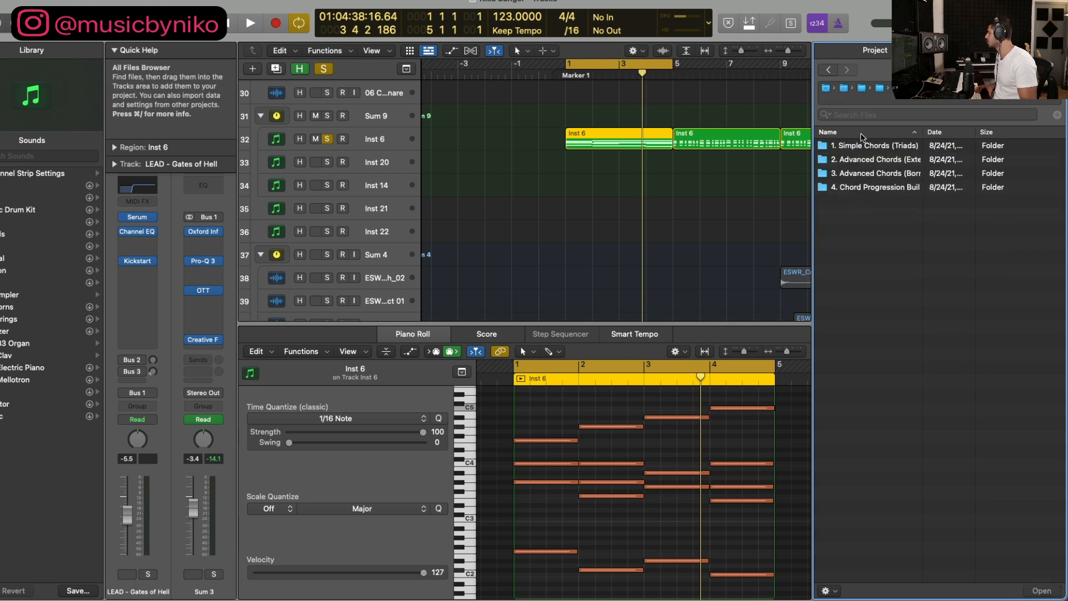
{"action": "double_click", "coordinate": [860, 146]}
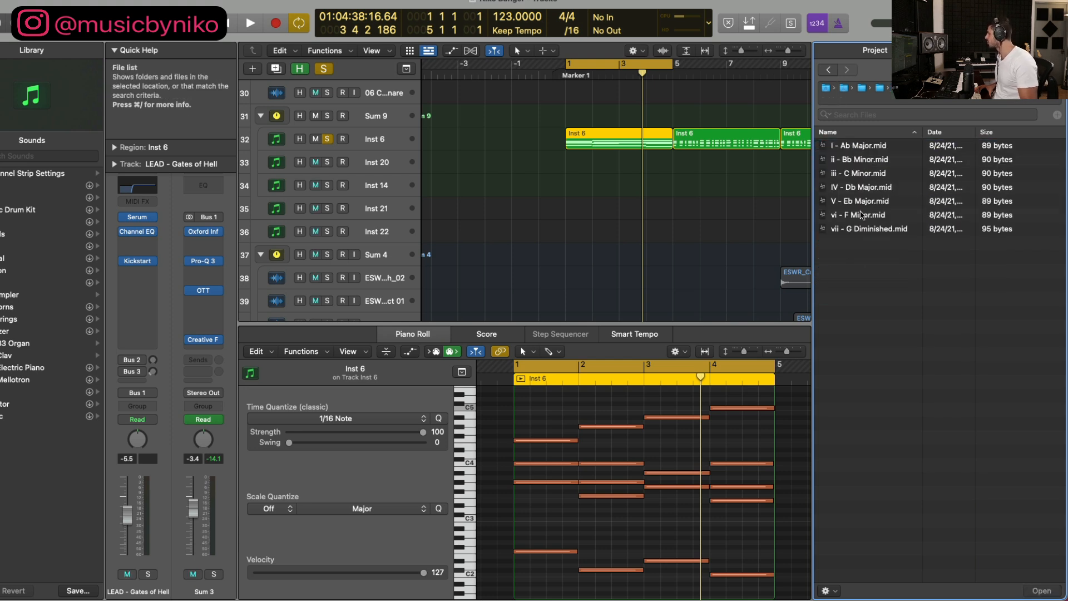
Step: Place the F Minor, Db Major, Eb Major and C Minor chord files consecutively on the Inst 6 track from bar -3
{"action": "left_click_drag", "start_coordinate": [851, 217], "coordinate": [461, 162]}
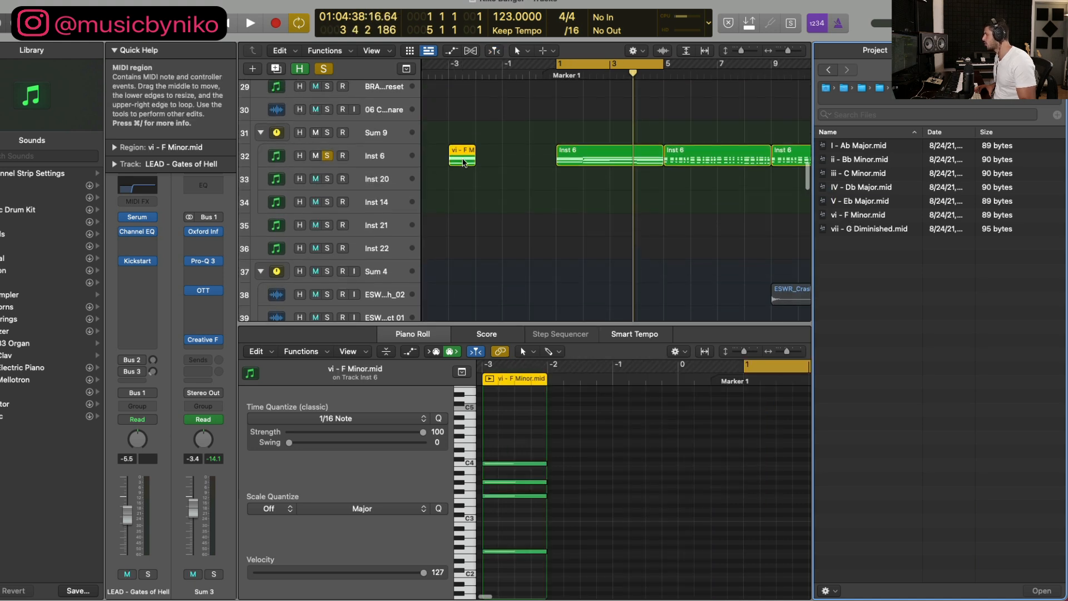
{"action": "left_click", "coordinate": [859, 160]}
{"action": "left_click_drag", "start_coordinate": [862, 187], "coordinate": [533, 164]}
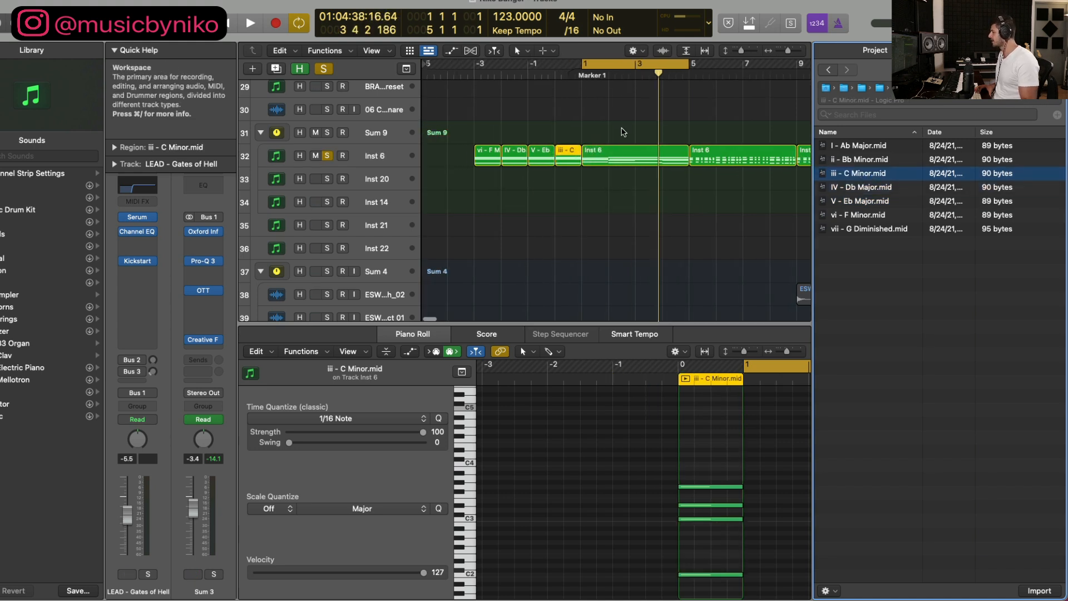
Step: Set the cycle range to bars -3 to 1, select the four chord regions and play them on the Inst 6 track
{"action": "left_click_drag", "start_coordinate": [476, 69], "coordinate": [576, 82]}
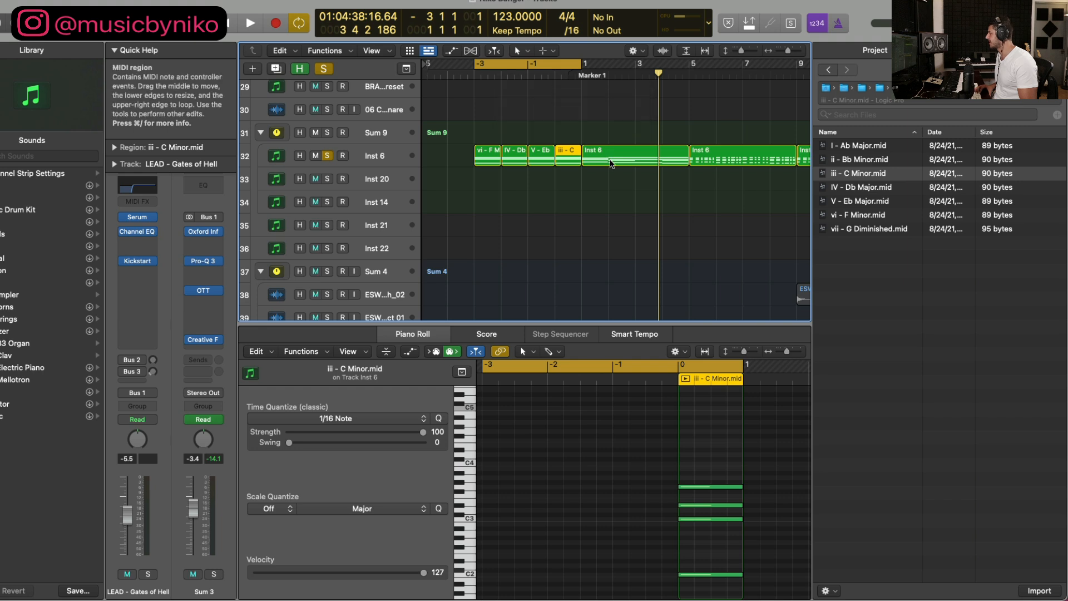
{"action": "left_click_drag", "start_coordinate": [456, 181], "coordinate": [566, 156]}
{"action": "key", "text": "space"}
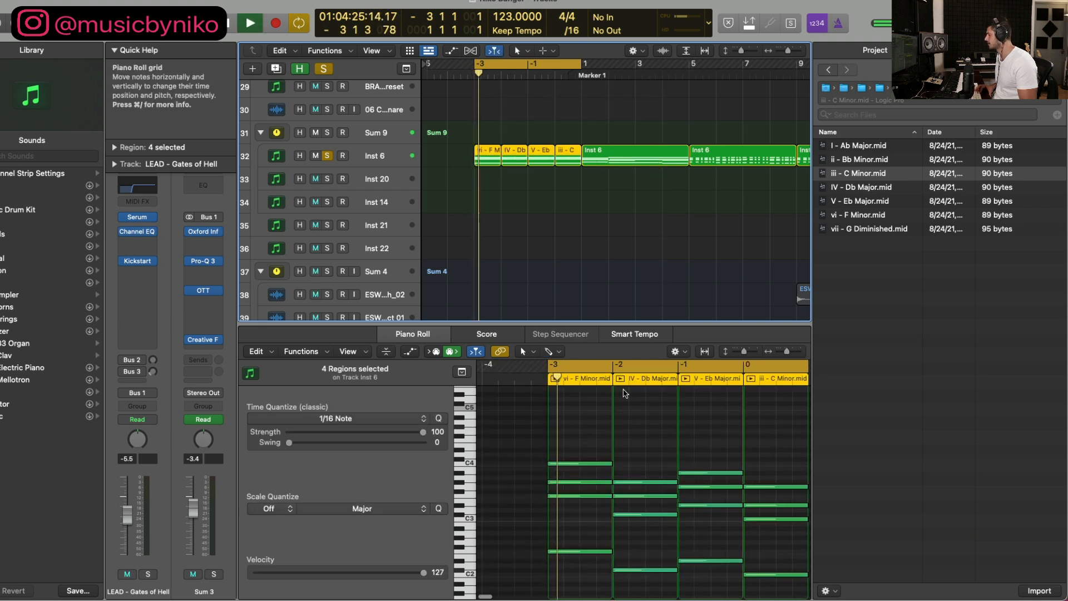
{"action": "left_click", "coordinate": [362, 160]}
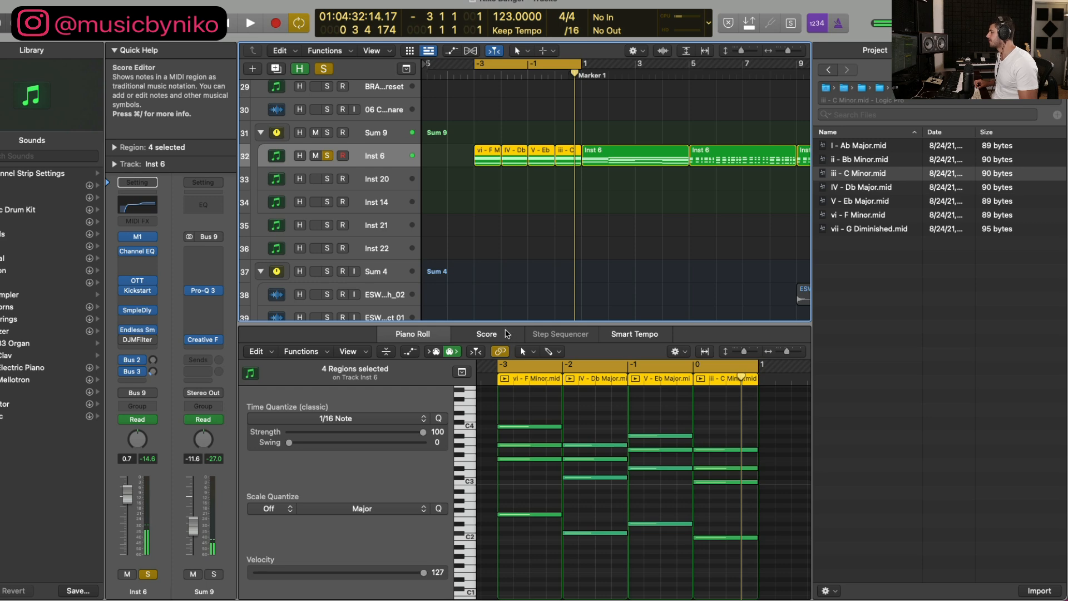
Step: Enlarge the Piano Roll, spread the F Minor, Db Major and C Minor chords by copying a middle note one octave higher, and play them
{"action": "left_click_drag", "start_coordinate": [501, 323], "coordinate": [501, 208]}
{"action": "scroll", "coordinate": [543, 342], "scroll_direction": "up", "scroll_amount": 1}
{"action": "scroll", "coordinate": [542, 344], "scroll_direction": "up", "scroll_amount": 1}
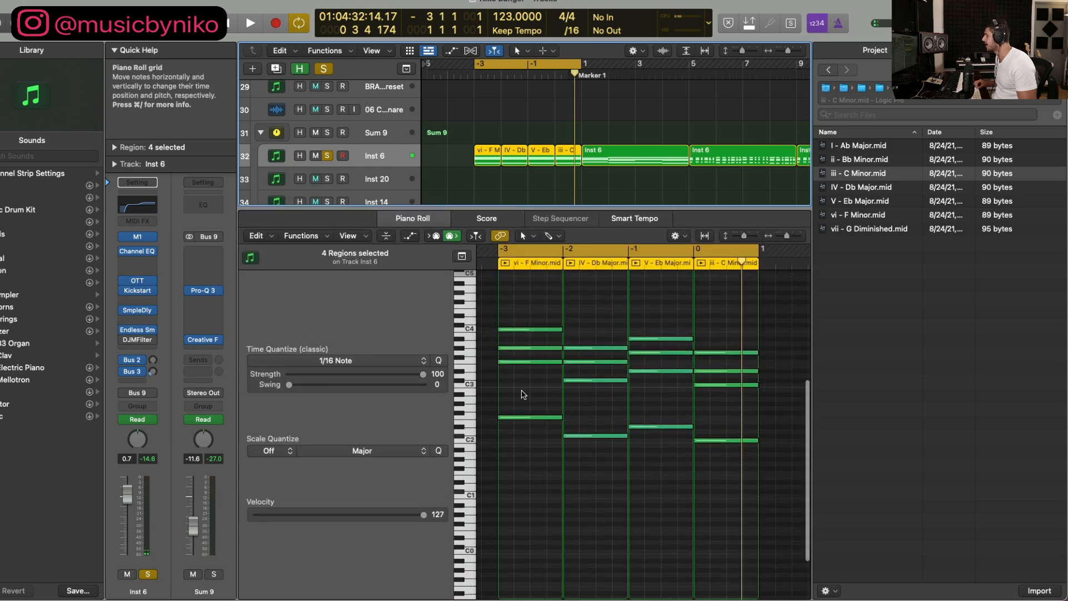
{"action": "left_click", "coordinate": [522, 393]}
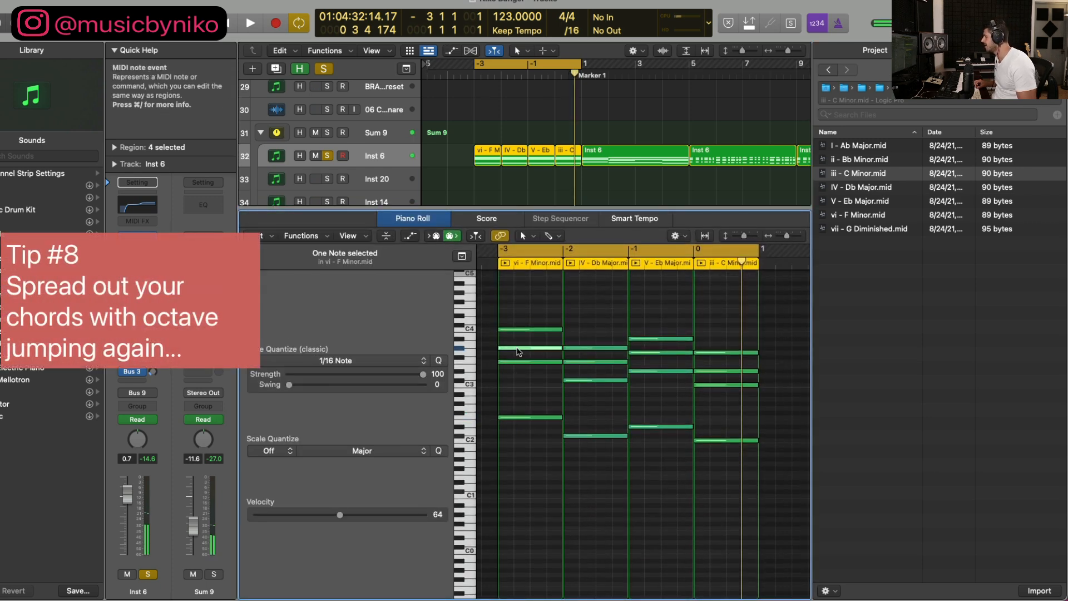
{"action": "left_click_drag", "start_coordinate": [517, 351], "coordinate": [531, 315]}
{"action": "left_click_drag", "start_coordinate": [584, 361], "coordinate": [585, 307]}
{"action": "scroll", "coordinate": [601, 334], "scroll_direction": "up", "scroll_amount": 1}
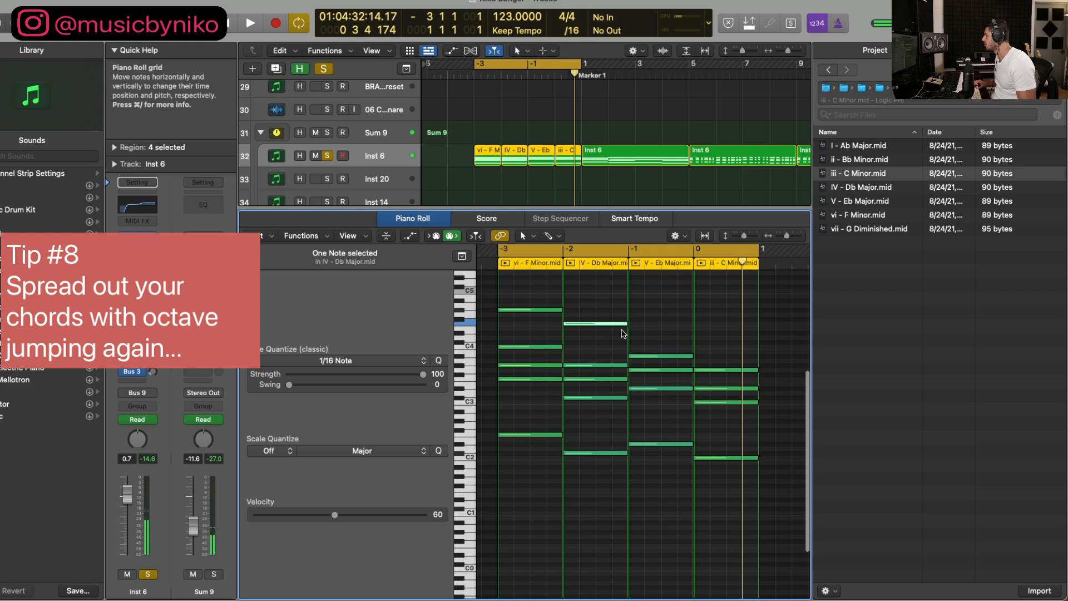
{"action": "left_click", "coordinate": [645, 370]}
{"action": "left_click_drag", "start_coordinate": [645, 371], "coordinate": [647, 316]}
{"action": "left_click_drag", "start_coordinate": [703, 388], "coordinate": [704, 336]}
{"action": "key", "text": "space"}
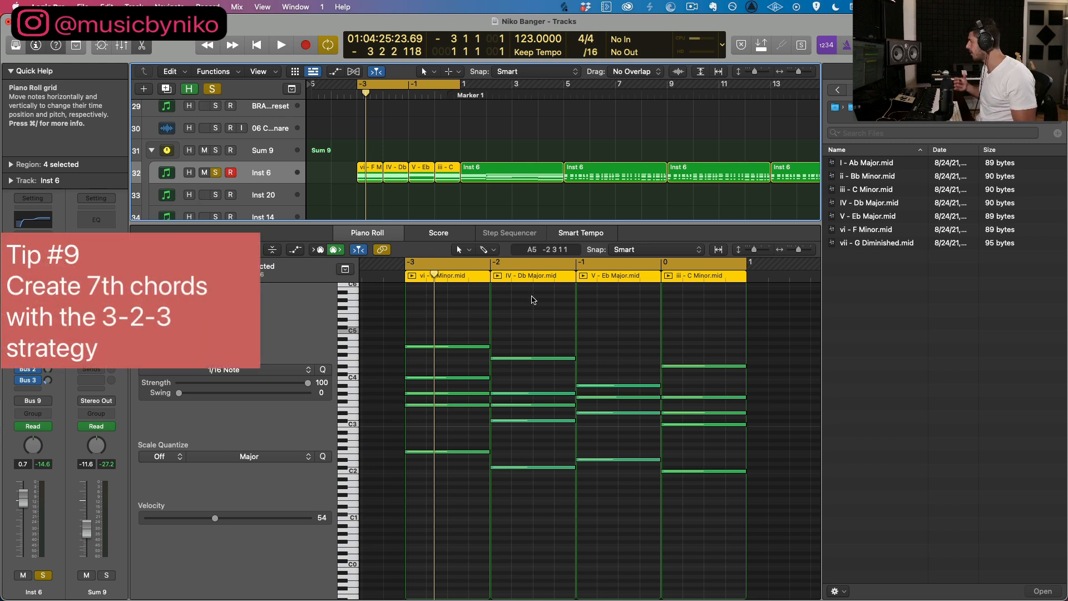
Step: Select the Db Major region on Inst 6 and open the Advanced Chords (Extended) folder in the file browser
{"action": "left_click", "coordinate": [396, 190]}
{"action": "left_click", "coordinate": [395, 173]}
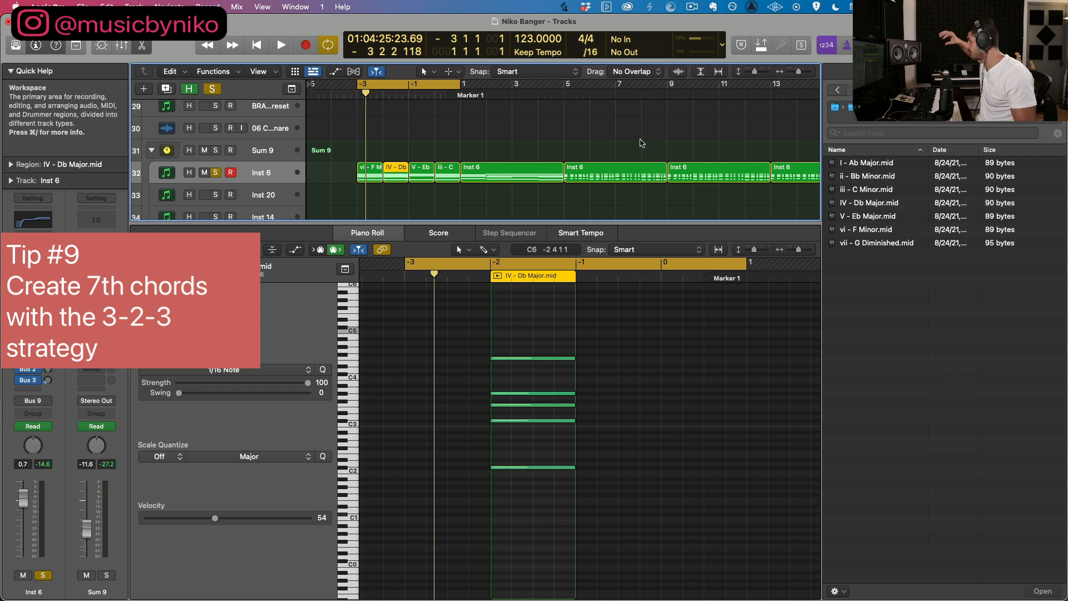
{"action": "left_click", "coordinate": [835, 107]}
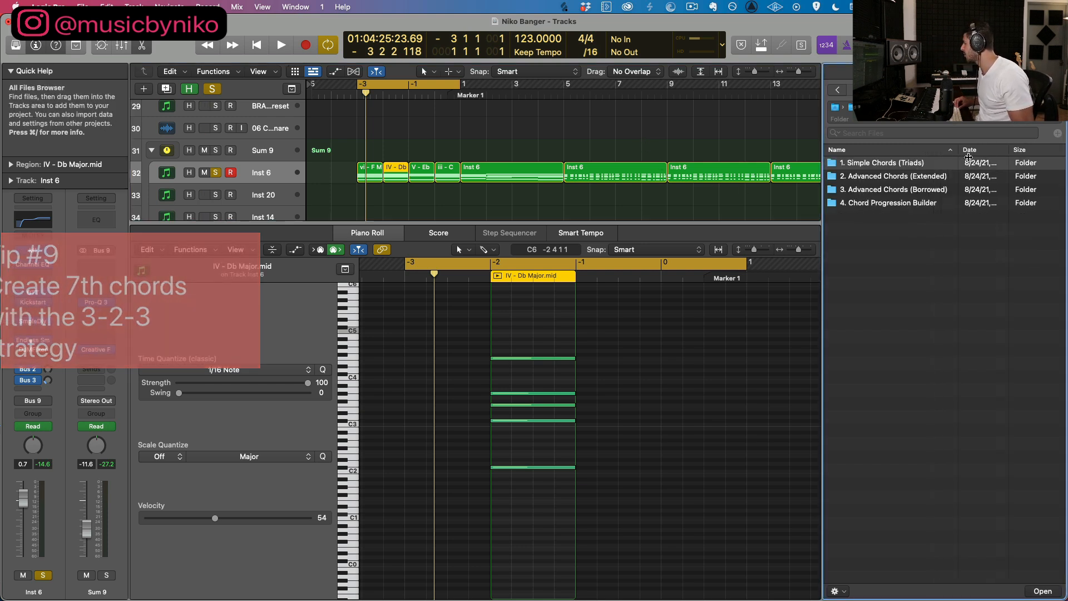
{"action": "double_click", "coordinate": [870, 180]}
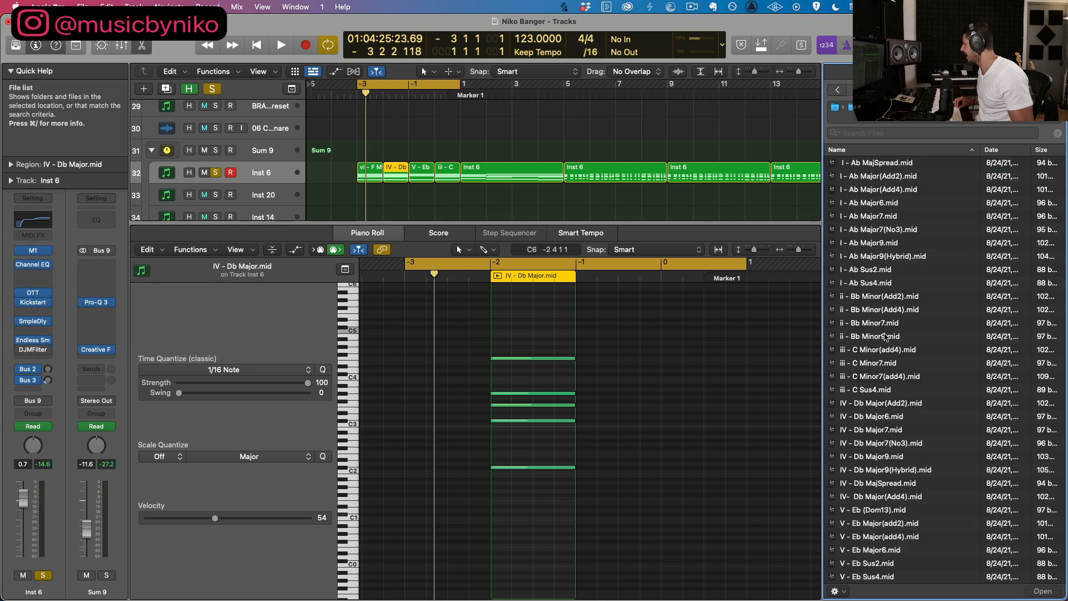
Step: Replace the Db Major region at bar -2 with IV - Db Major7.mid and play the progression
{"action": "scroll", "coordinate": [884, 336], "scroll_direction": "down", "scroll_amount": 1}
{"action": "left_click", "coordinate": [865, 425]}
{"action": "left_click", "coordinate": [866, 448]}
{"action": "left_click", "coordinate": [865, 421]}
{"action": "left_click_drag", "start_coordinate": [865, 423], "coordinate": [384, 182]}
{"action": "key", "text": "space"}
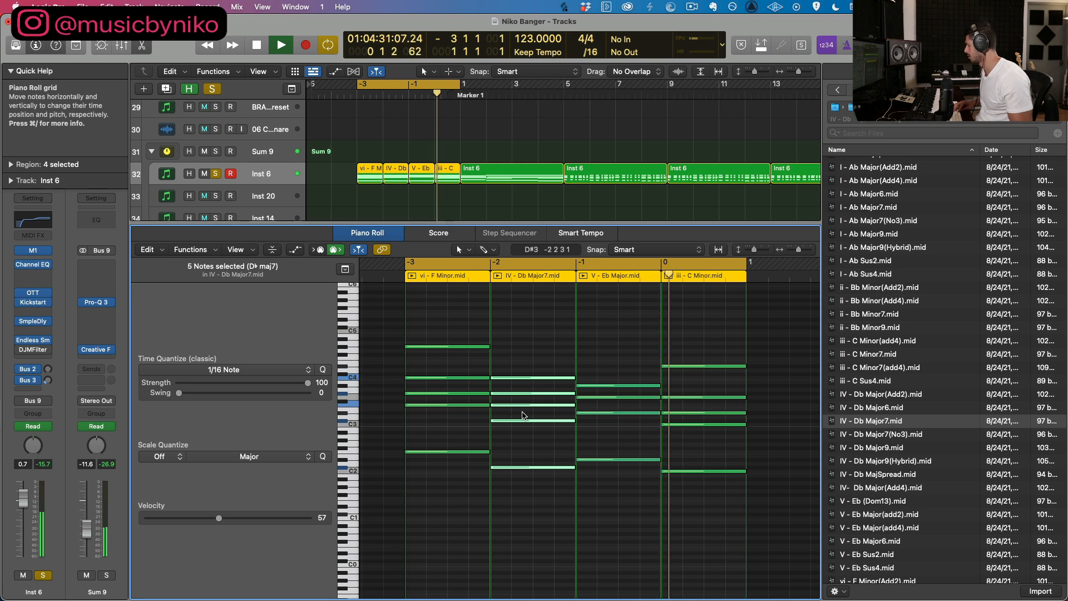
Step: Raise the F3 in the Db Major7 chord and the G3 in the Eb Major chord by one octave, and play the progression
{"action": "key", "text": "space"}
{"action": "left_click", "coordinate": [522, 405]}
{"action": "key", "text": "alt+shift+Up"}
{"action": "left_click", "coordinate": [607, 397]}
{"action": "key", "text": "alt+shift+Up"}
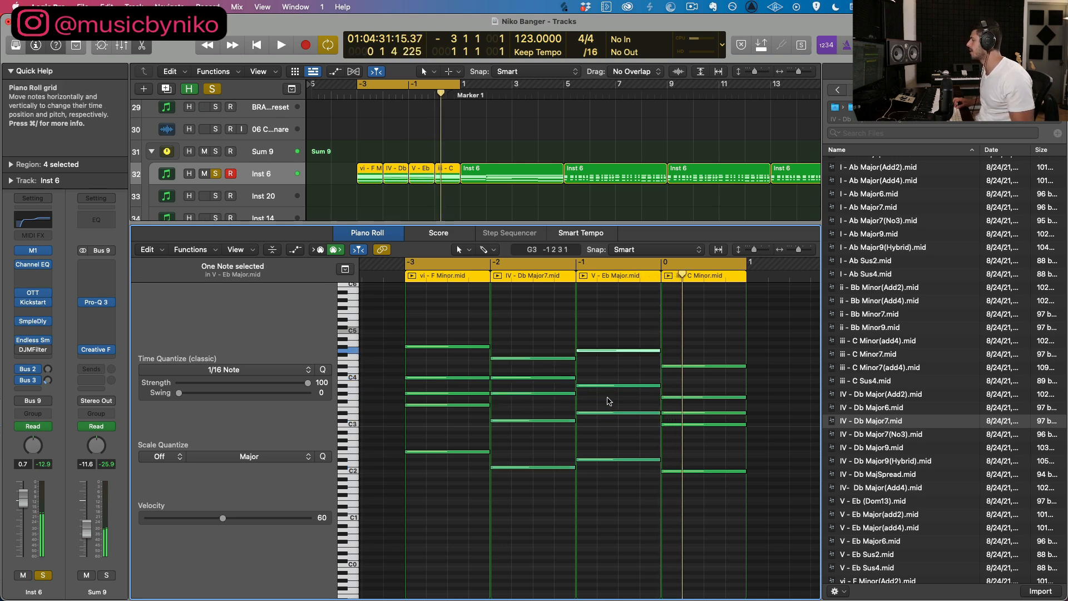
{"action": "key", "text": "space"}
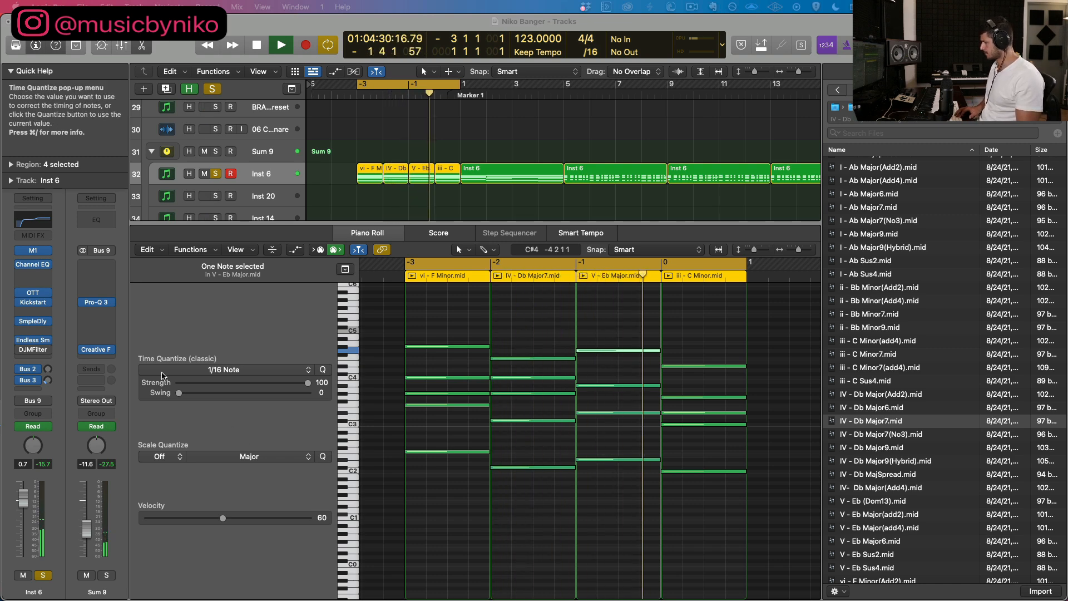
{"action": "left_click", "coordinate": [361, 199]}
{"action": "key", "text": "space"}
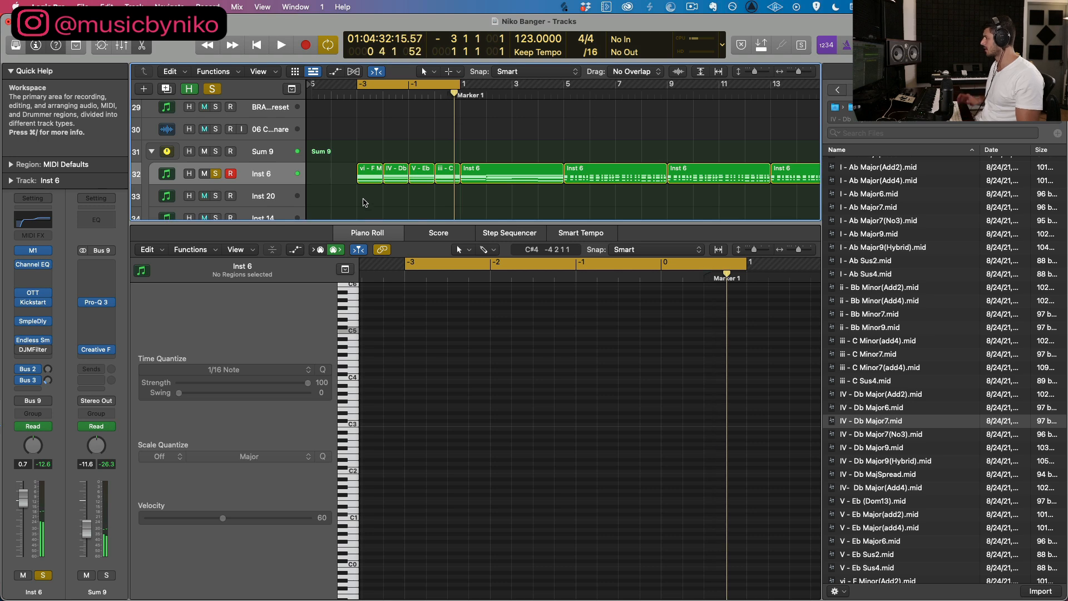
Step: Join the four chord regions on Inst 6 into one and shorten all their notes to 1/16-note length
{"action": "left_click_drag", "start_coordinate": [417, 188], "coordinate": [442, 186]}
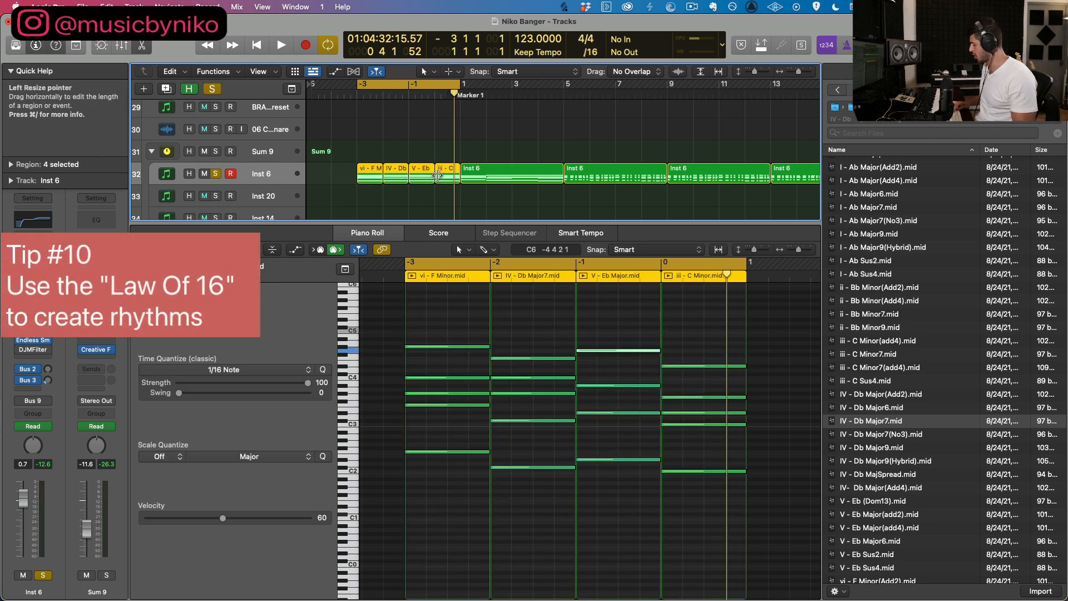
{"action": "key", "text": "super+j"}
{"action": "left_click_drag", "start_coordinate": [432, 307], "coordinate": [730, 491]}
{"action": "key", "text": "super+Right"}
{"action": "scroll", "coordinate": [417, 466], "scroll_direction": "left", "scroll_amount": 3}
{"action": "key", "text": "super+Left"}
{"action": "left_click_drag", "start_coordinate": [452, 451], "coordinate": [373, 459]}
Step: Duplicate the shortened chord notes so that each bar starts with four consecutive 1/16 hits
{"action": "key", "text": "super+Right"}
{"action": "scroll", "coordinate": [384, 460], "scroll_direction": "left", "scroll_amount": 3}
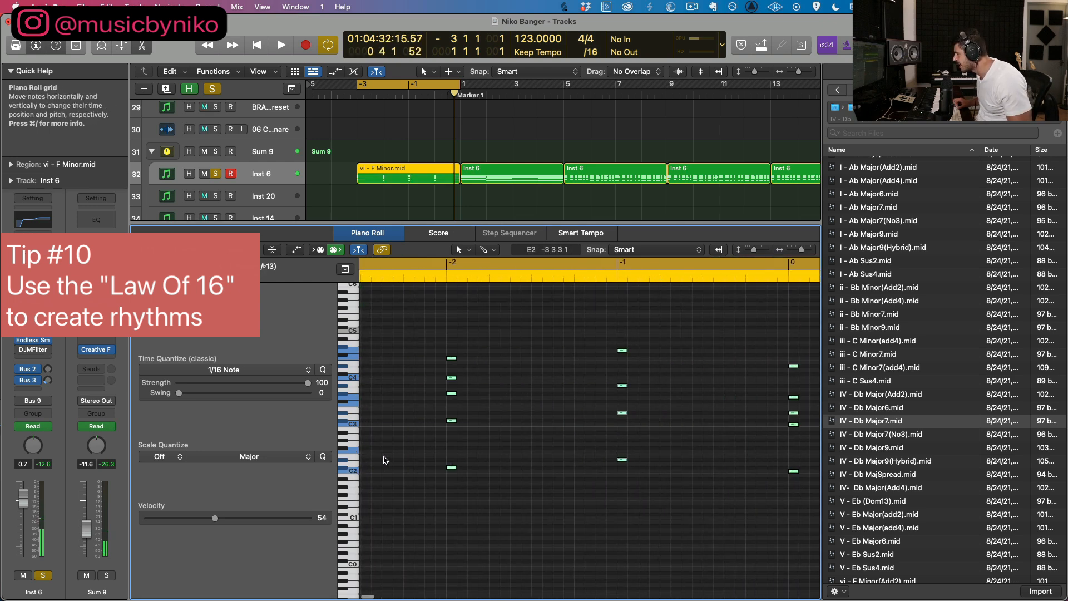
{"action": "scroll", "coordinate": [396, 467], "scroll_direction": "left", "scroll_amount": 3}
{"action": "left_click_drag", "start_coordinate": [505, 453], "coordinate": [536, 453]}
{"action": "left_click", "coordinate": [536, 453], "text": "alt"}
{"action": "key", "text": "super+Left"}
{"action": "key", "text": "super+Left"}
{"action": "scroll", "coordinate": [445, 356], "scroll_direction": "right", "scroll_amount": 1}
{"action": "left_click_drag", "start_coordinate": [393, 304], "coordinate": [705, 505]}
{"action": "key", "text": "super+Right"}
{"action": "key", "text": "super+Right"}
{"action": "scroll", "coordinate": [483, 480], "scroll_direction": "left", "scroll_amount": 8}
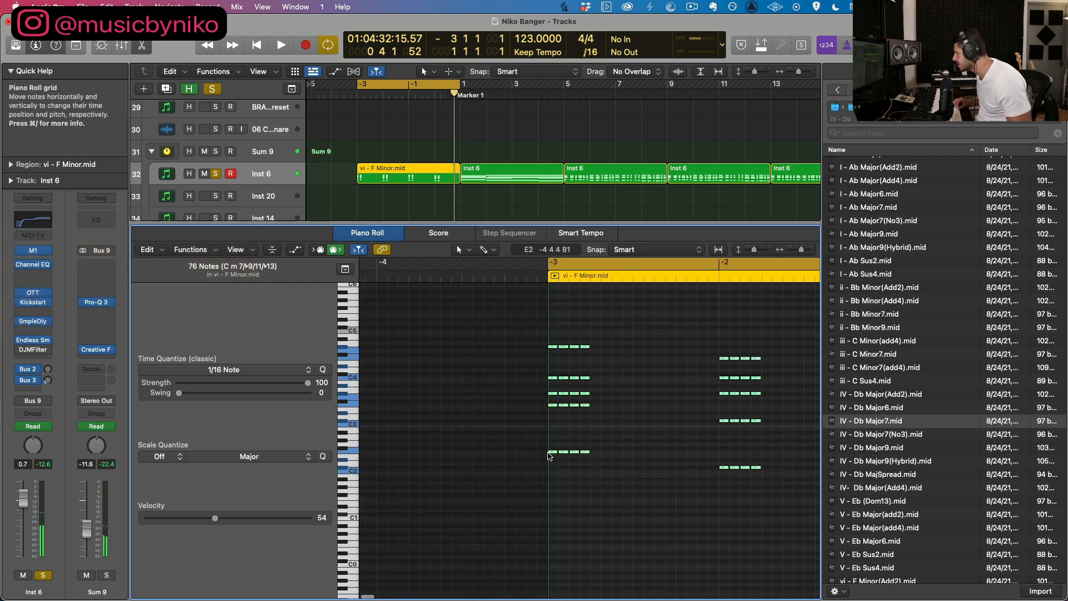
Step: Copy the four-hit groups across each bar to fill all sixteen 1/16 positions, and play the rhythm
{"action": "left_click_drag", "start_coordinate": [576, 452], "coordinate": [595, 453]}
{"action": "left_click_drag", "start_coordinate": [596, 452], "coordinate": [680, 455]}
{"action": "key", "text": "space"}
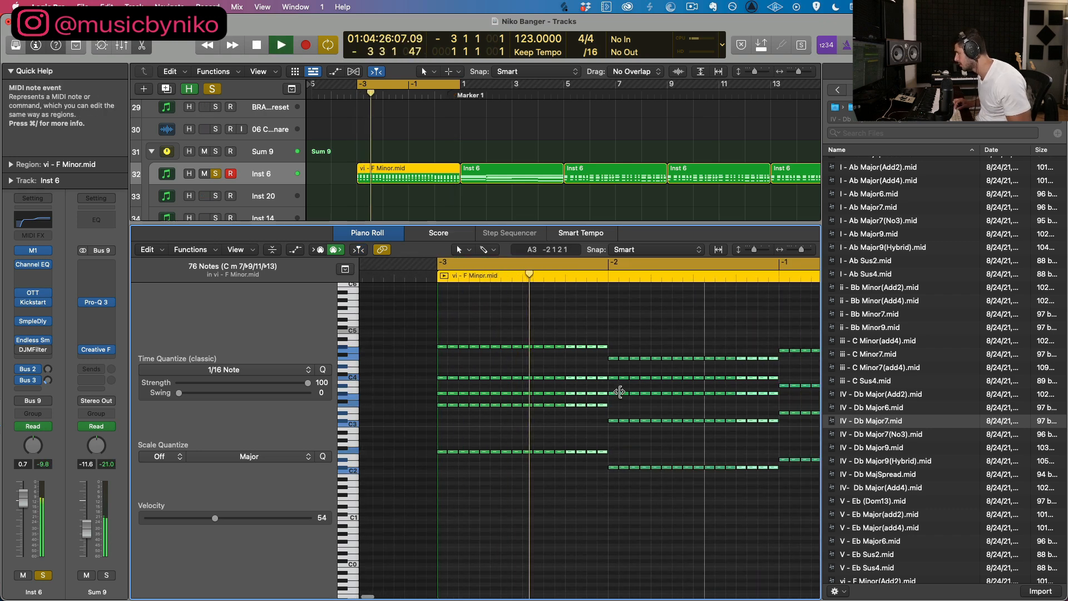
{"action": "key", "text": "space"}
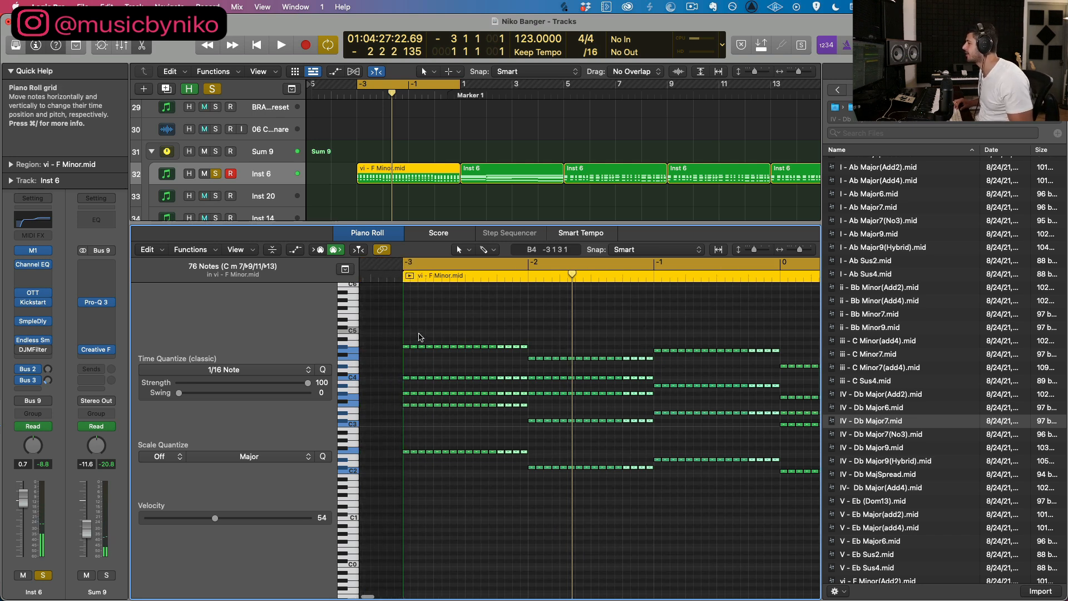
{"action": "left_click_drag", "start_coordinate": [430, 466], "coordinate": [439, 412]}
{"action": "left_click_drag", "start_coordinate": [440, 345], "coordinate": [440, 346]}
{"action": "left_click_drag", "start_coordinate": [559, 364], "coordinate": [571, 489]}
{"action": "left_click_drag", "start_coordinate": [683, 469], "coordinate": [728, 483]}
{"action": "scroll", "coordinate": [709, 370], "scroll_direction": "right", "scroll_amount": 3}
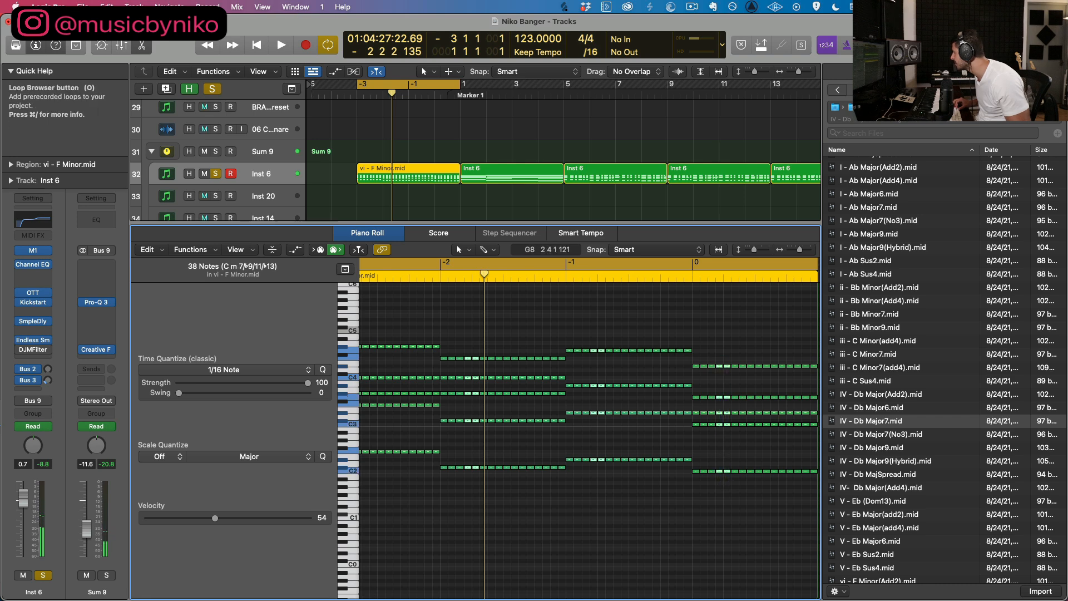
Step: Hide the file browser and undo the deletion of the joined chord region
{"action": "left_click", "coordinate": [1052, 45]}
{"action": "key", "text": "Delete"}
{"action": "scroll", "coordinate": [674, 413], "scroll_direction": "left", "scroll_amount": 2}
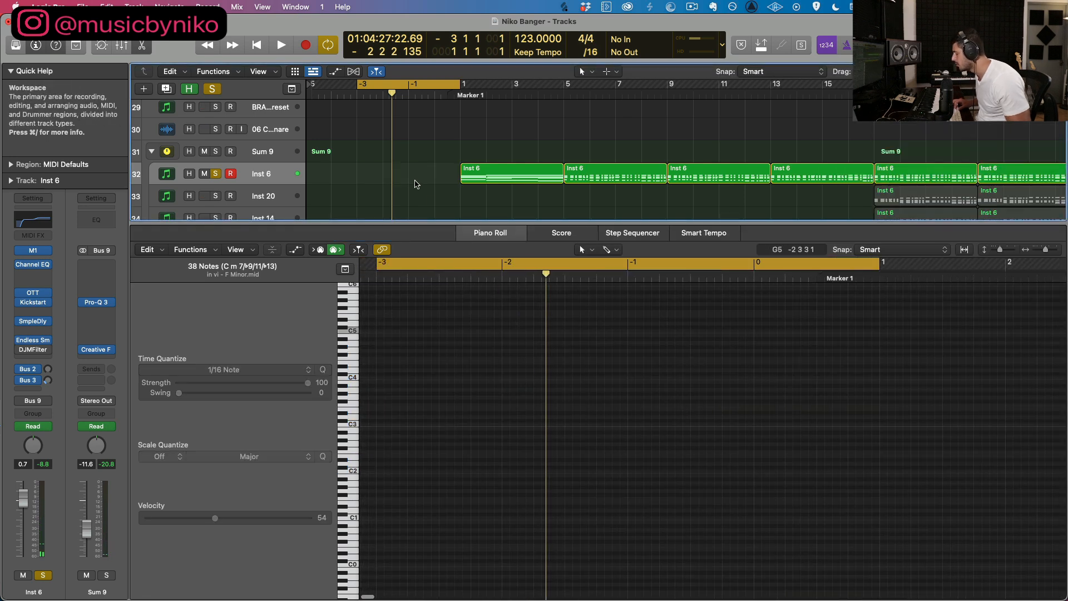
{"action": "key", "text": "super+z"}
Step: Delete the fourth and fifth 1/16 hits of the chord in all four bars and play the resulting rhythm
{"action": "left_click_drag", "start_coordinate": [402, 328], "coordinate": [392, 396]}
{"action": "left_click_drag", "start_coordinate": [403, 322], "coordinate": [404, 445]}
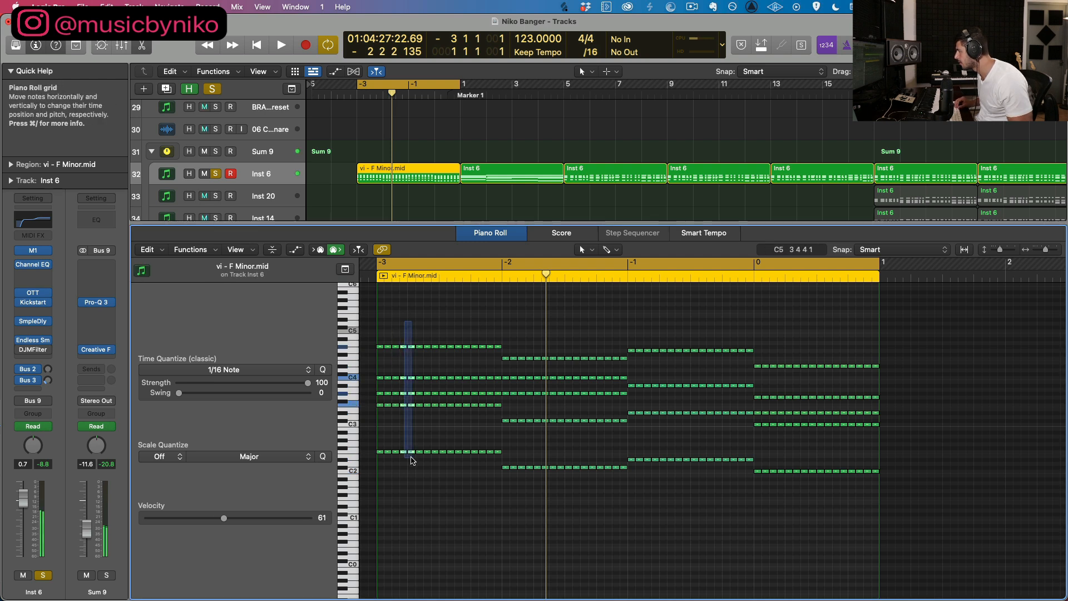
{"action": "left_click_drag", "start_coordinate": [533, 483], "coordinate": [542, 349]}
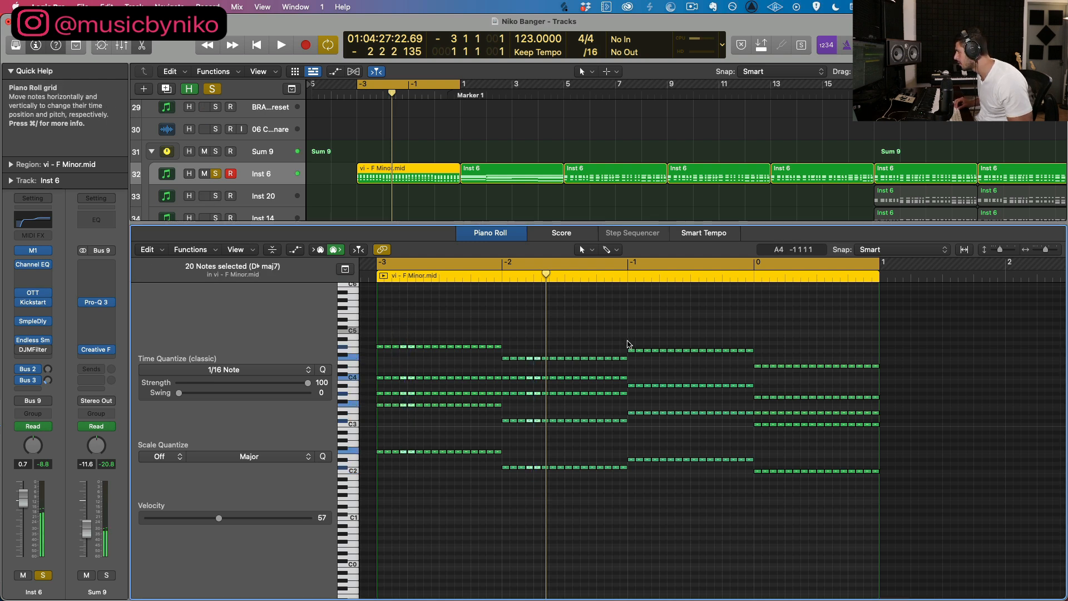
{"action": "left_click_drag", "start_coordinate": [654, 342], "coordinate": [662, 471]}
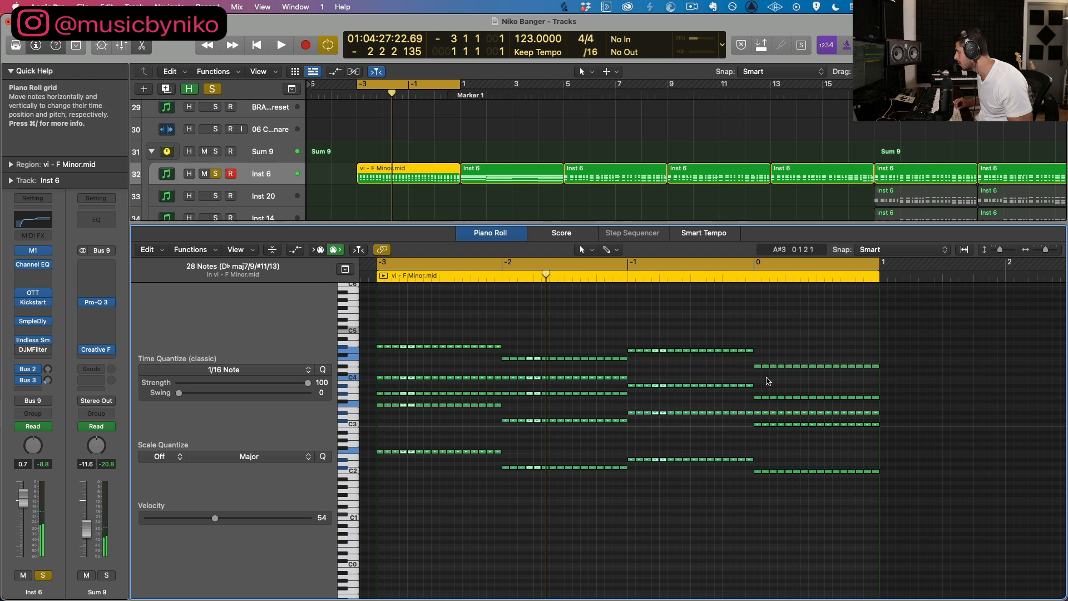
{"action": "left_click_drag", "start_coordinate": [790, 488], "coordinate": [788, 486]}
{"action": "key", "text": "Delete"}
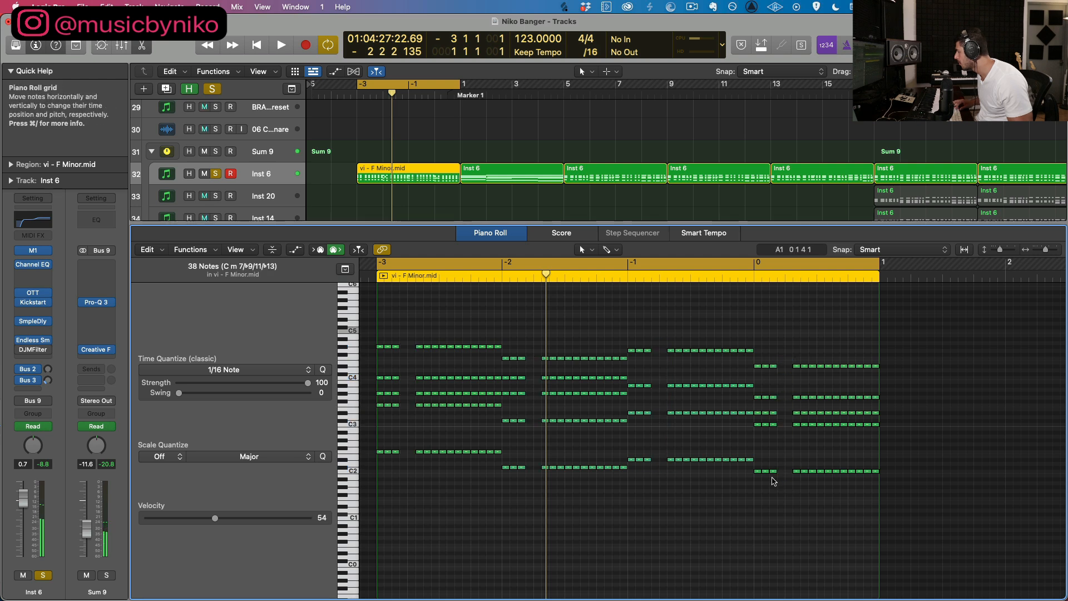
{"action": "key", "text": "space"}
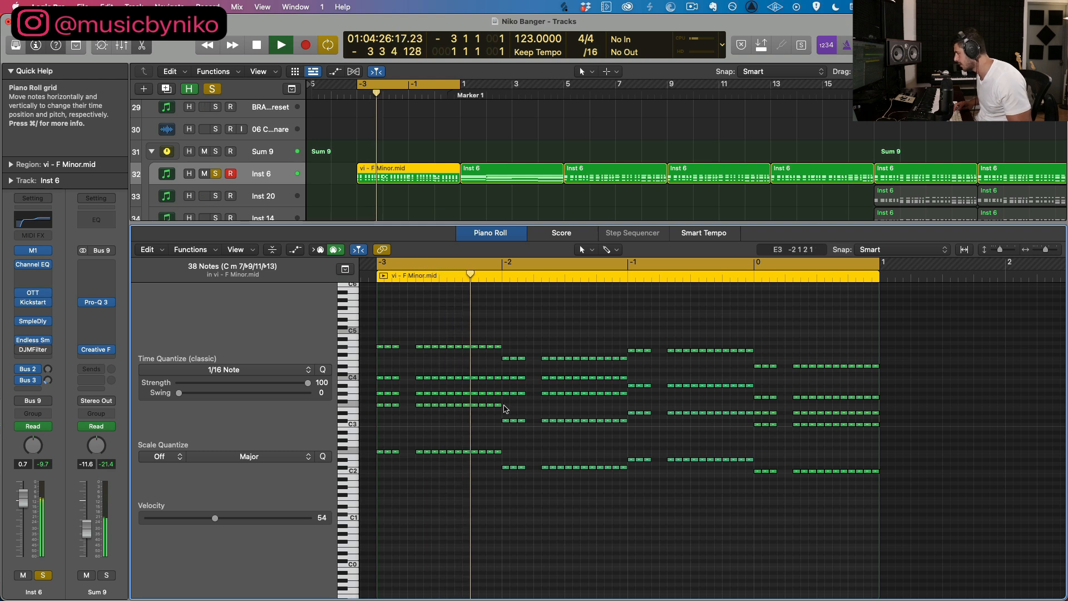
{"action": "key", "text": "space"}
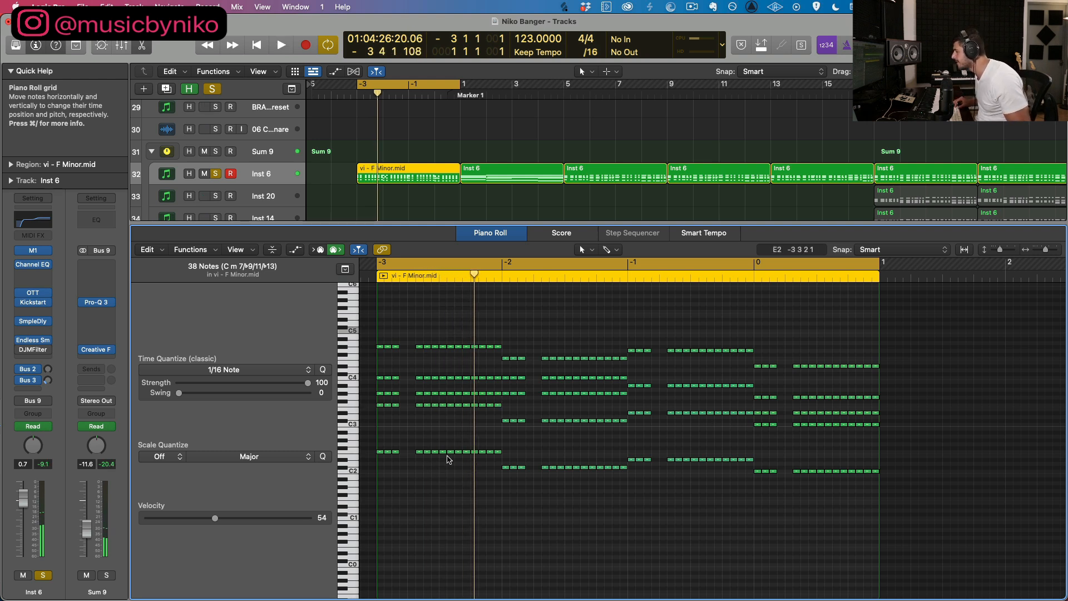
Step: Delete the eighth and ninth 1/16 hits of the chord in all four bars and play the resulting rhythm
{"action": "left_click_drag", "start_coordinate": [437, 461], "coordinate": [445, 336]}
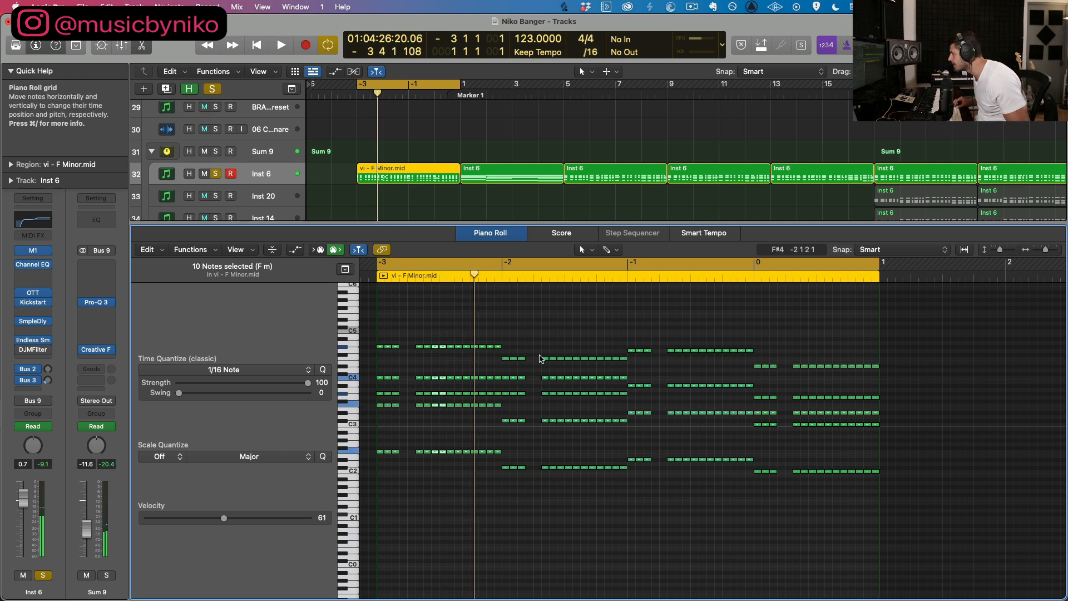
{"action": "left_click_drag", "start_coordinate": [560, 350], "coordinate": [571, 496]}
{"action": "left_click_drag", "start_coordinate": [688, 471], "coordinate": [725, 348]}
{"action": "left_click_drag", "start_coordinate": [812, 360], "coordinate": [823, 483]}
{"action": "key", "text": "space"}
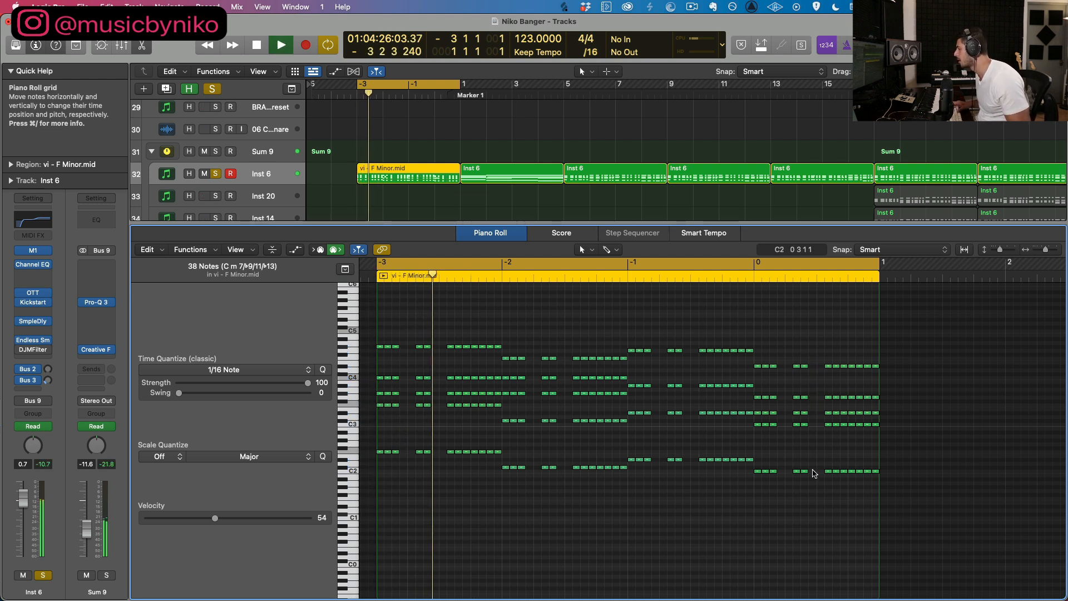
{"action": "key", "text": "space"}
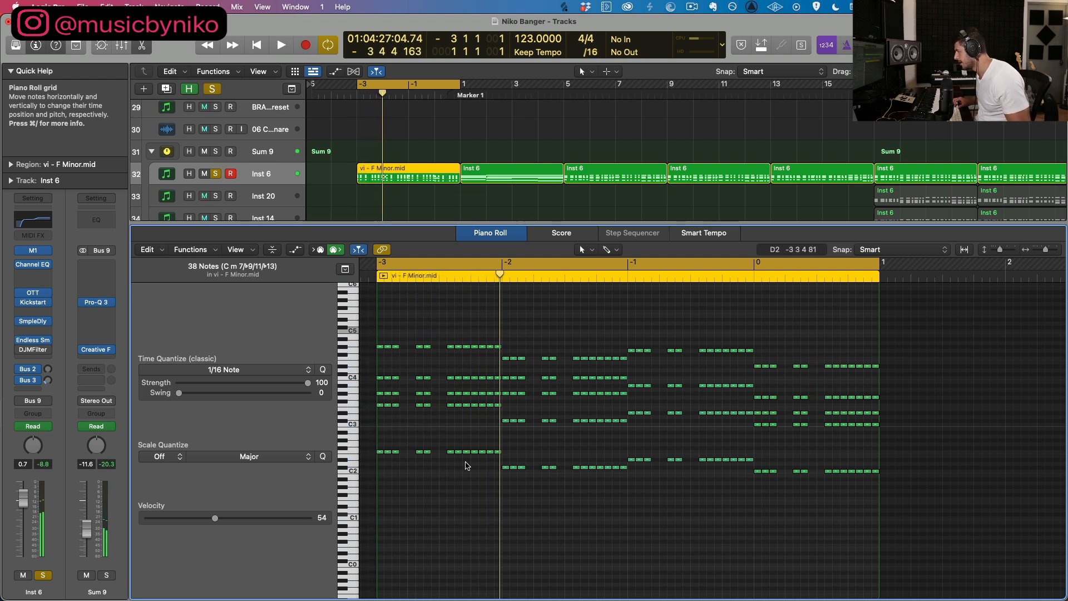
Step: Delete the twelfth and thirteenth 1/16 hits of the chord in the first two bars and play the rhythm
{"action": "left_click_drag", "start_coordinate": [464, 466], "coordinate": [477, 320]}
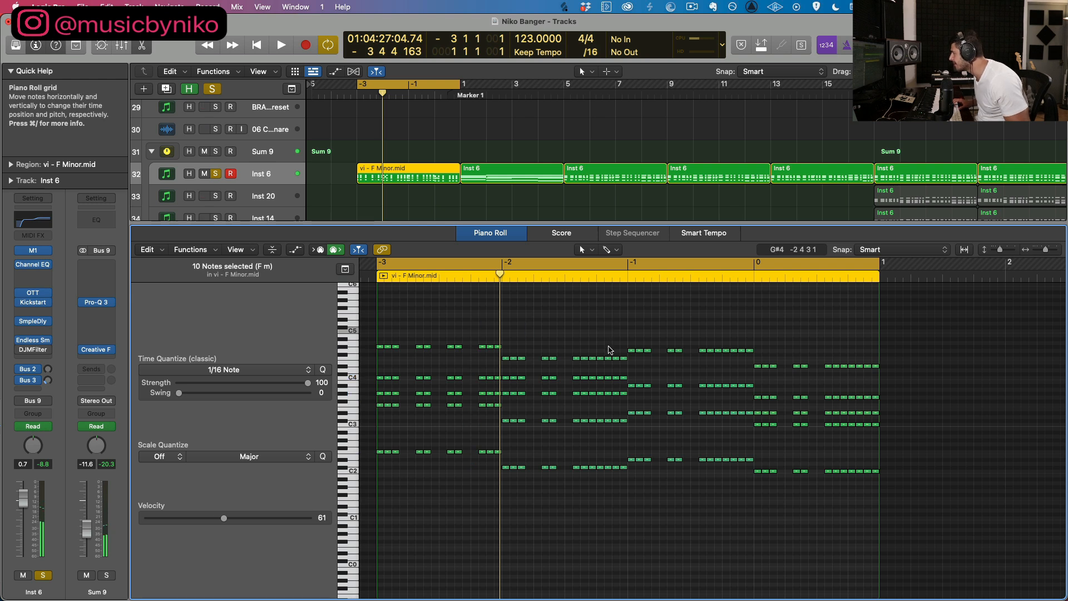
{"action": "left_click_drag", "start_coordinate": [587, 344], "coordinate": [606, 490]}
{"action": "key", "text": "Delete"}
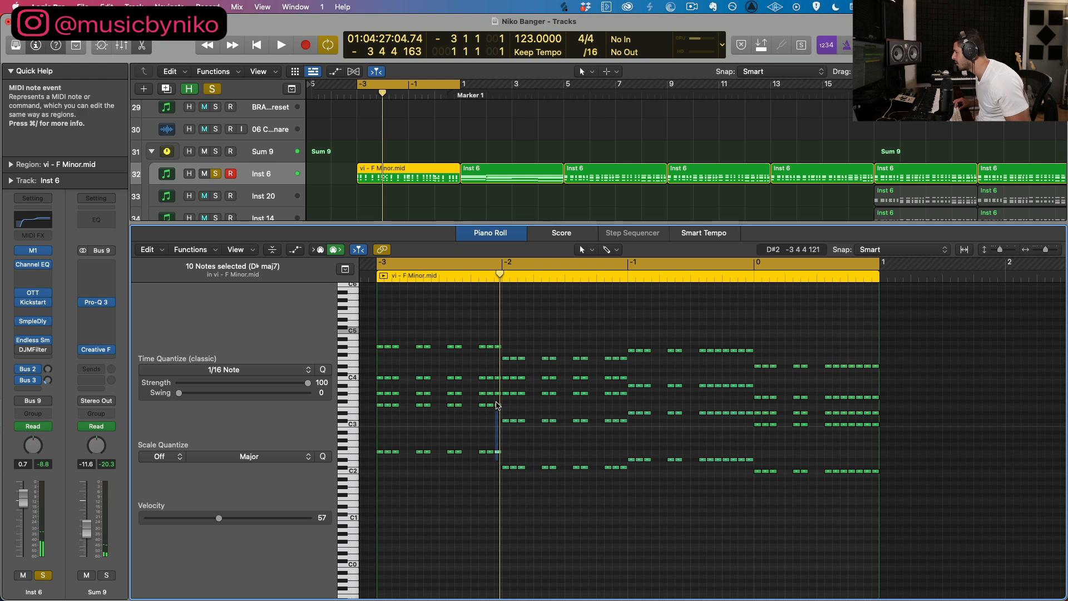
{"action": "left_click", "coordinate": [505, 310]}
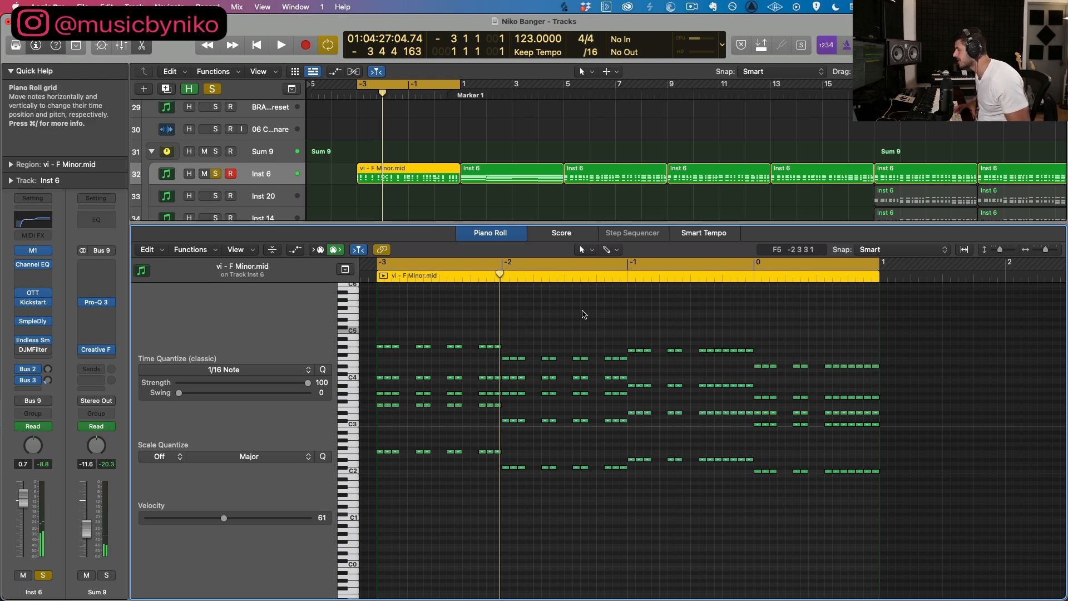
{"action": "key", "text": "space"}
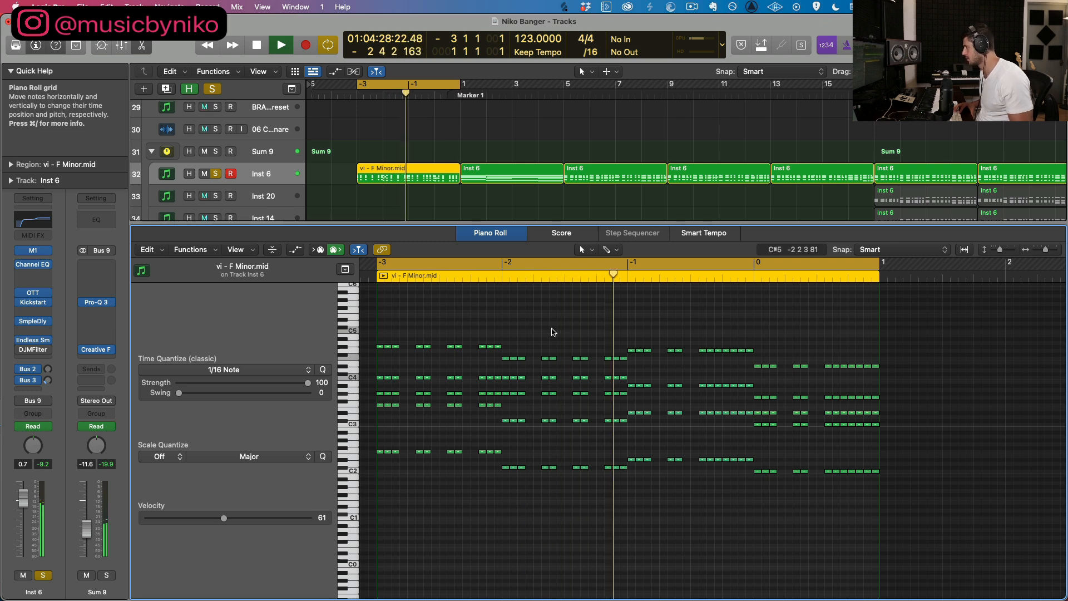
{"action": "key", "text": "space"}
Step: Replace the chord region before bar 1 with a copy of the Inst 6 region from bar 5 and play it
{"action": "left_click", "coordinate": [582, 170]}
{"action": "left_click", "coordinate": [410, 177]}
{"action": "key", "text": "Delete"}
{"action": "left_click", "coordinate": [605, 178]}
{"action": "left_click_drag", "start_coordinate": [606, 181], "coordinate": [399, 180]}
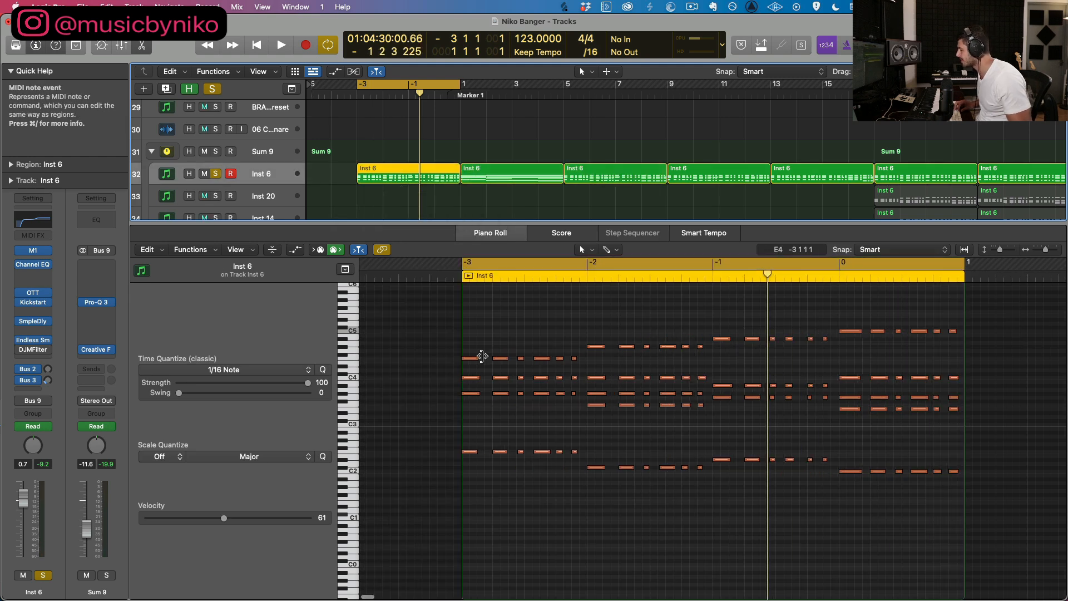
{"action": "left_click", "coordinate": [463, 363]}
{"action": "scroll", "coordinate": [512, 321], "scroll_direction": "left", "scroll_amount": 2}
{"action": "key", "text": "space"}
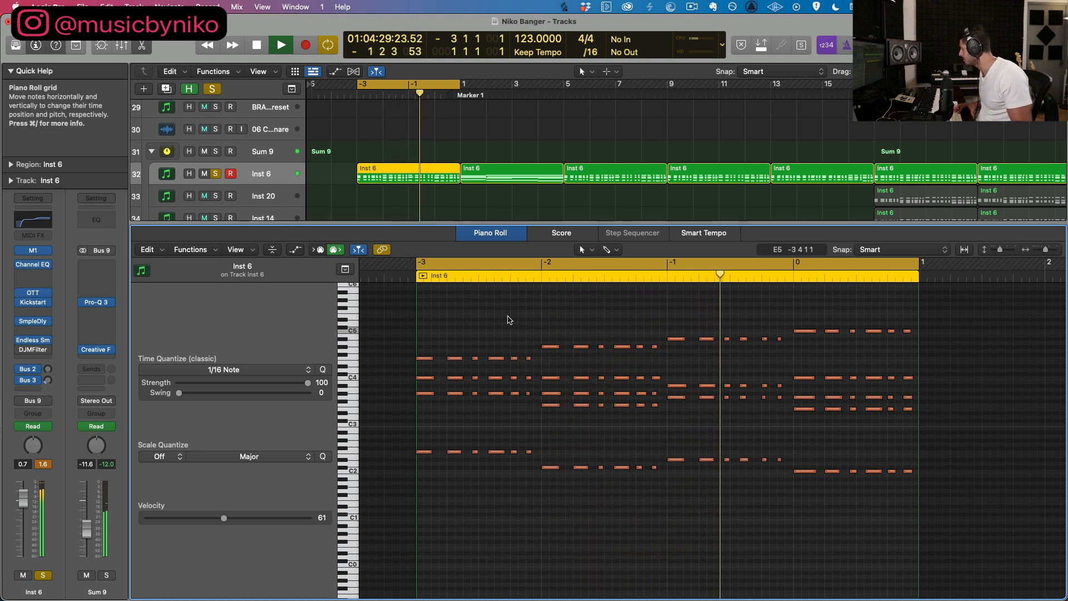
{"action": "scroll", "coordinate": [391, 191], "scroll_direction": "down", "scroll_amount": 1}
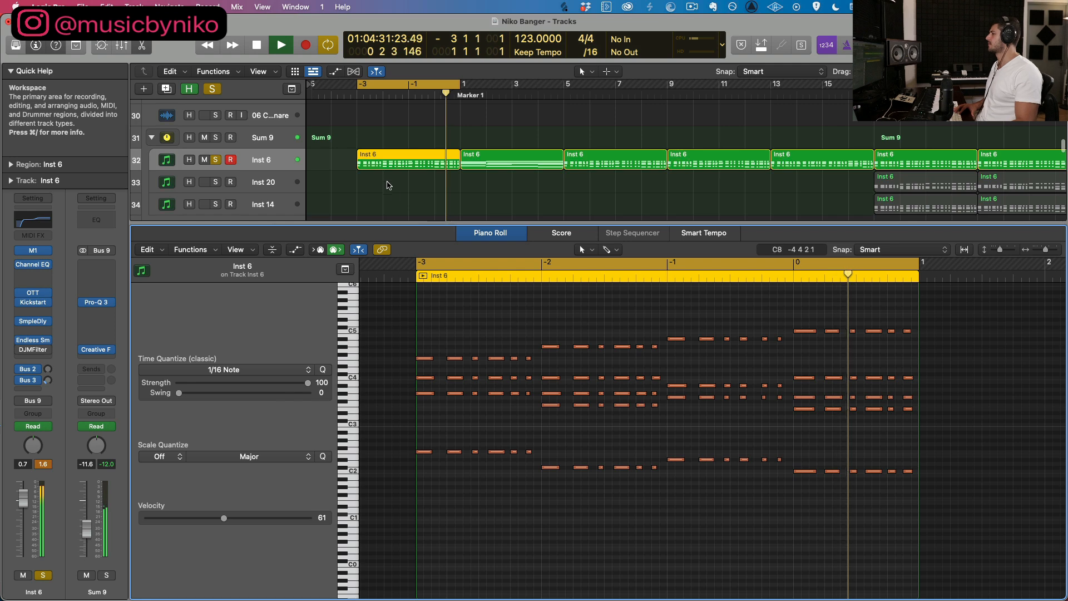
{"action": "key", "text": "space"}
Step: Delete the copied Inst 6 region before bar 1, set the cycle to bars 1 to 5 and close the Piano Roll
{"action": "key", "text": "Delete"}
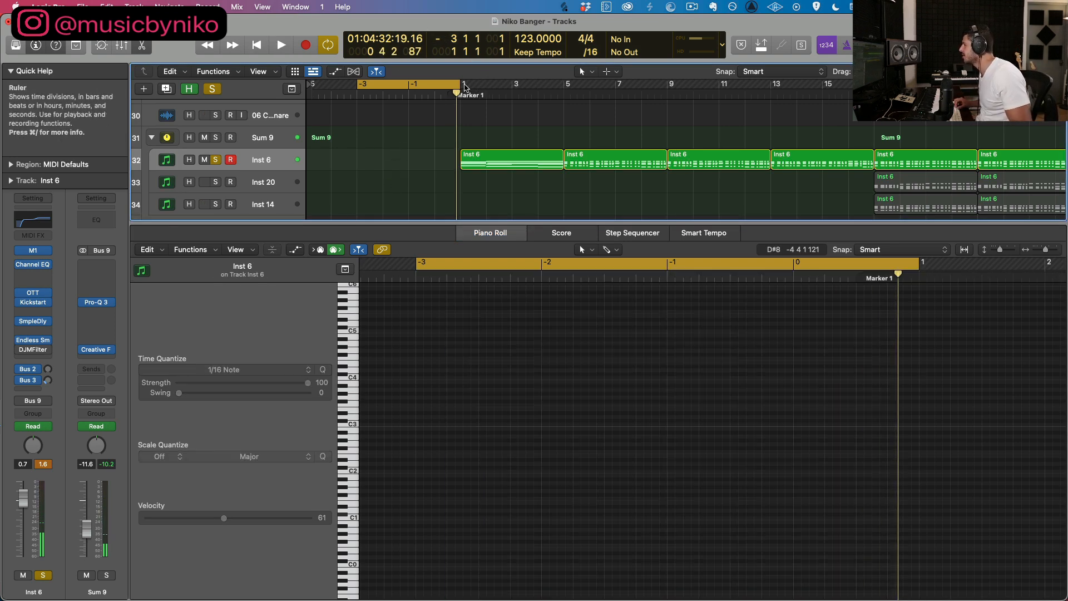
{"action": "left_click_drag", "start_coordinate": [553, 83], "coordinate": [463, 85]}
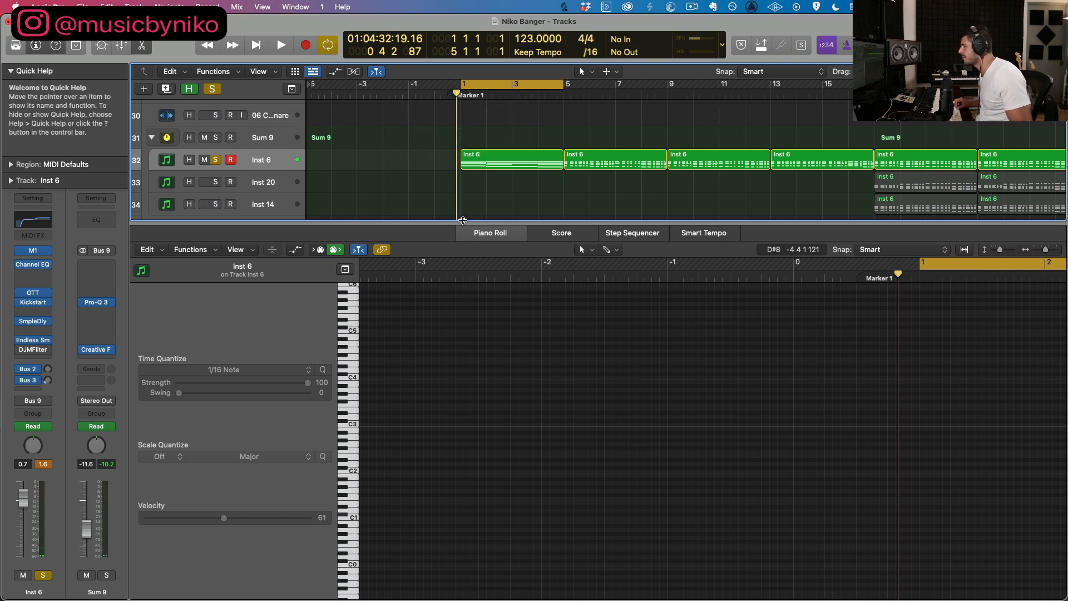
{"action": "key", "text": "e"}
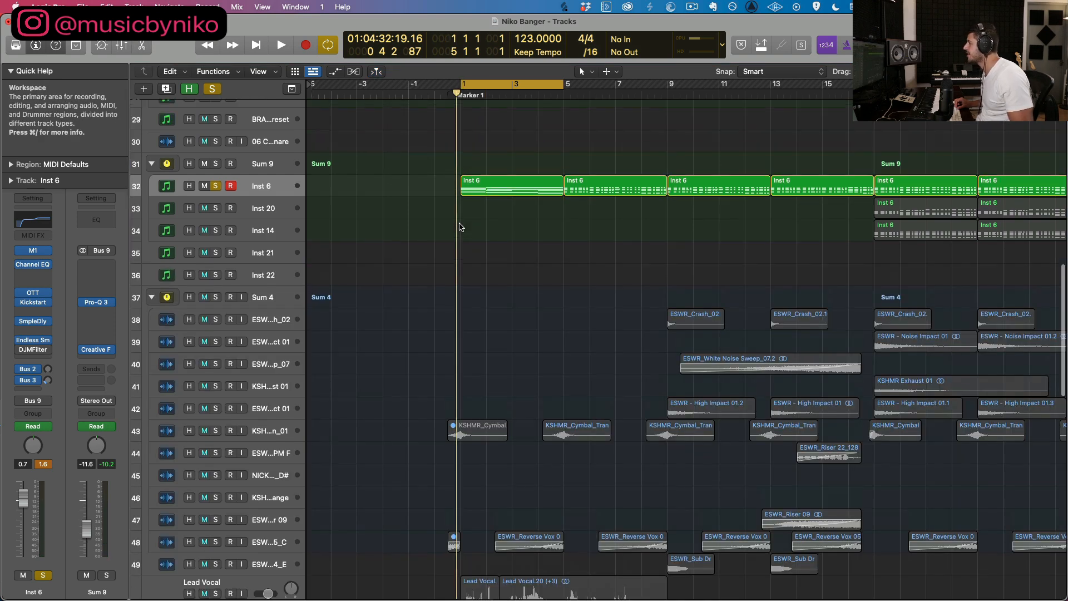
Step: Turn off solo so all tracks sound, set the cycle range to bars 10 to 20 and play the build-up
{"action": "scroll", "coordinate": [461, 226], "scroll_direction": "up", "scroll_amount": 1}
{"action": "left_click", "coordinate": [212, 89]}
{"action": "scroll", "coordinate": [369, 230], "scroll_direction": "up", "scroll_amount": 8}
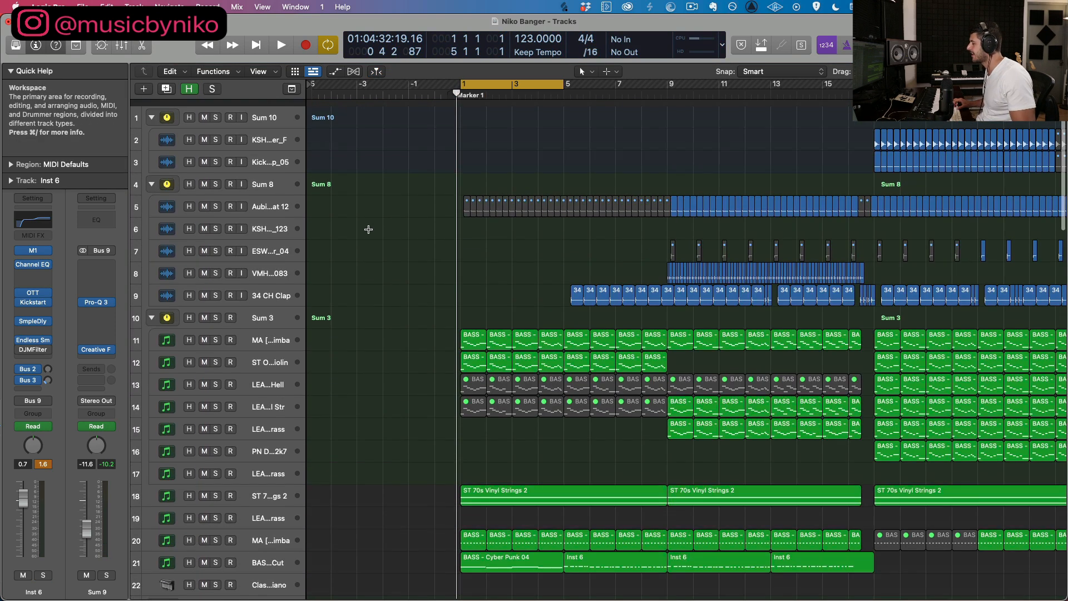
{"action": "key", "text": "super+Up"}
{"action": "key", "text": "super+Up"}
{"action": "key", "text": "super+Up"}
{"action": "key", "text": "super+Up"}
{"action": "key", "text": "super+Up"}
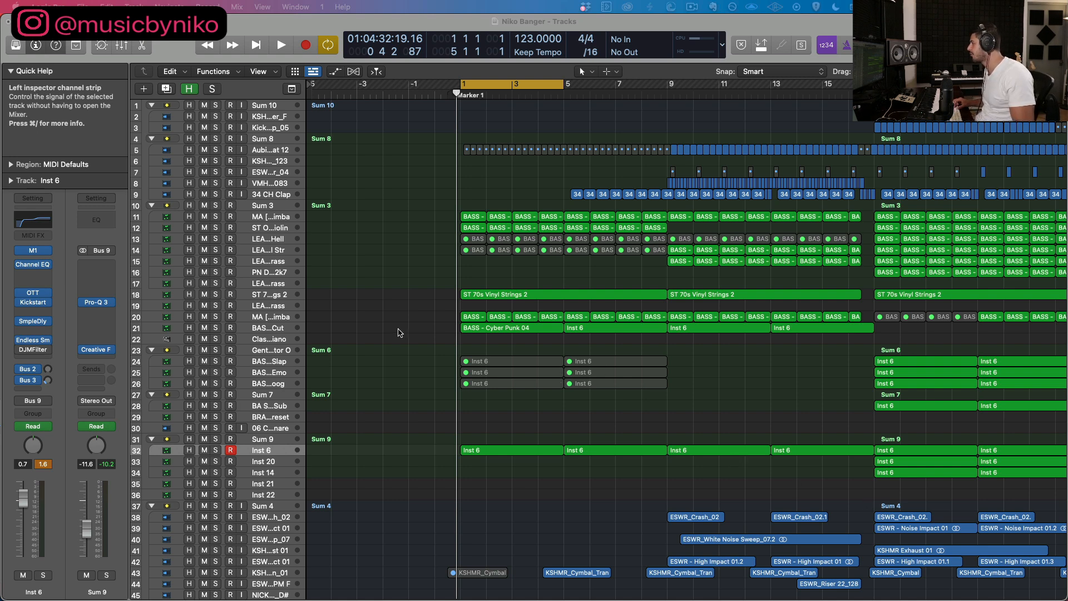
{"action": "left_click_drag", "start_coordinate": [702, 83], "coordinate": [951, 89]}
{"action": "key", "text": "super+Left"}
{"action": "key", "text": "super+Up"}
{"action": "key", "text": "super+Up"}
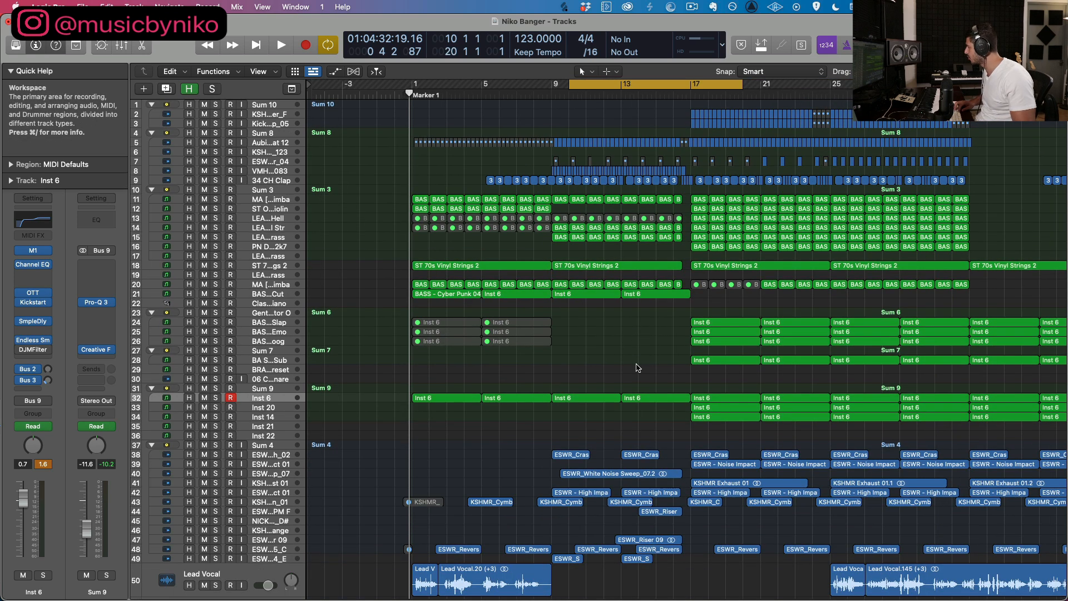
{"action": "key", "text": "space"}
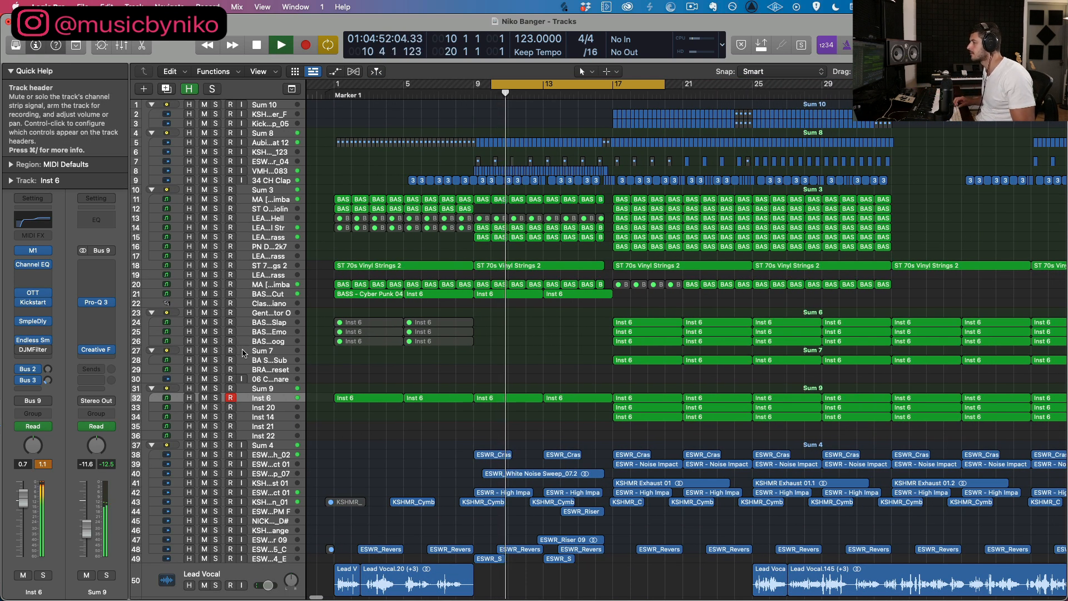
Step: Check the build-up and drop in the Stereo Out's PAZ-Frequency analyzer, extending the cycle end to bar 24, and stop playback
{"action": "left_click", "coordinate": [267, 313]}
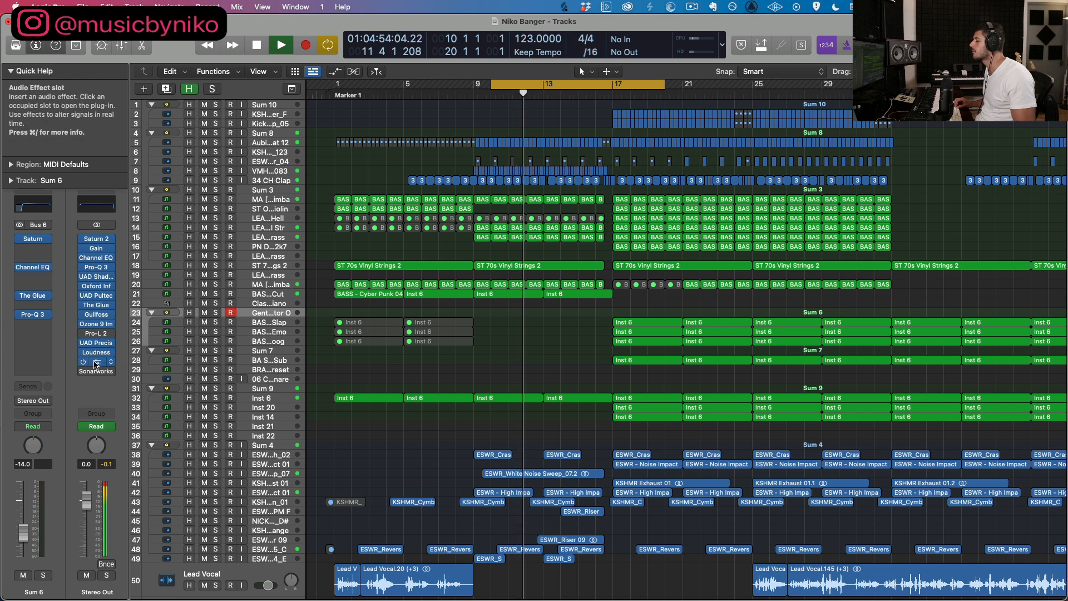
{"action": "left_click", "coordinate": [96, 362]}
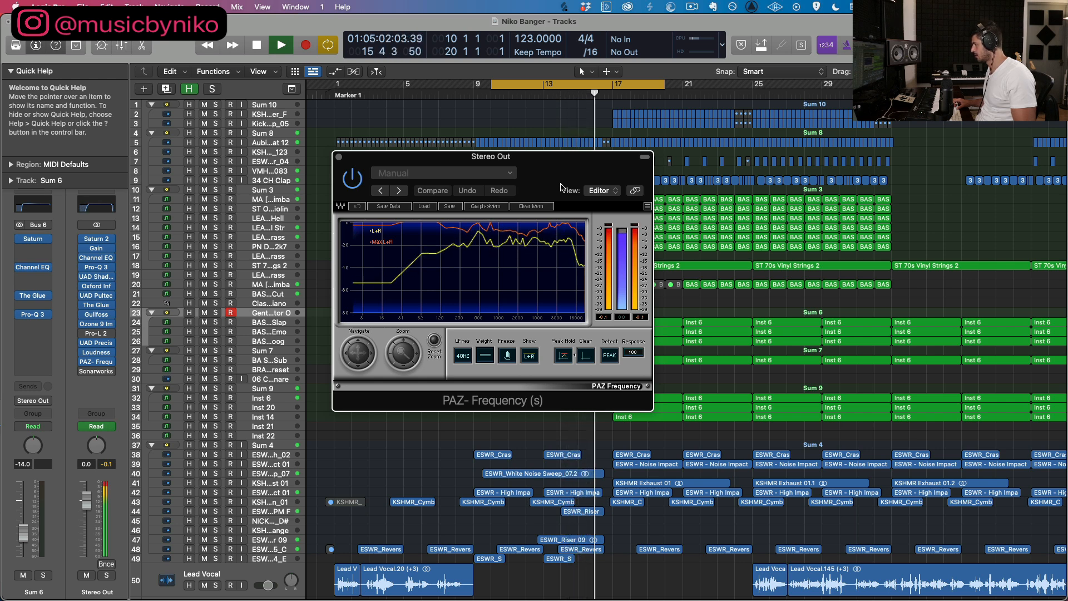
{"action": "left_click_drag", "start_coordinate": [665, 86], "coordinate": [735, 87]}
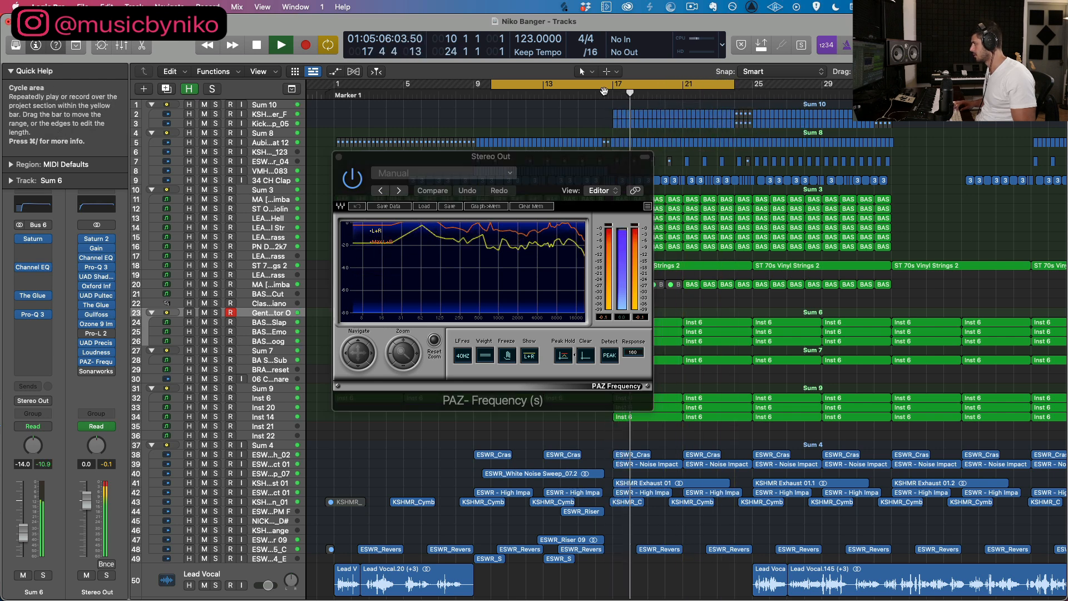
{"action": "left_click", "coordinate": [339, 159]}
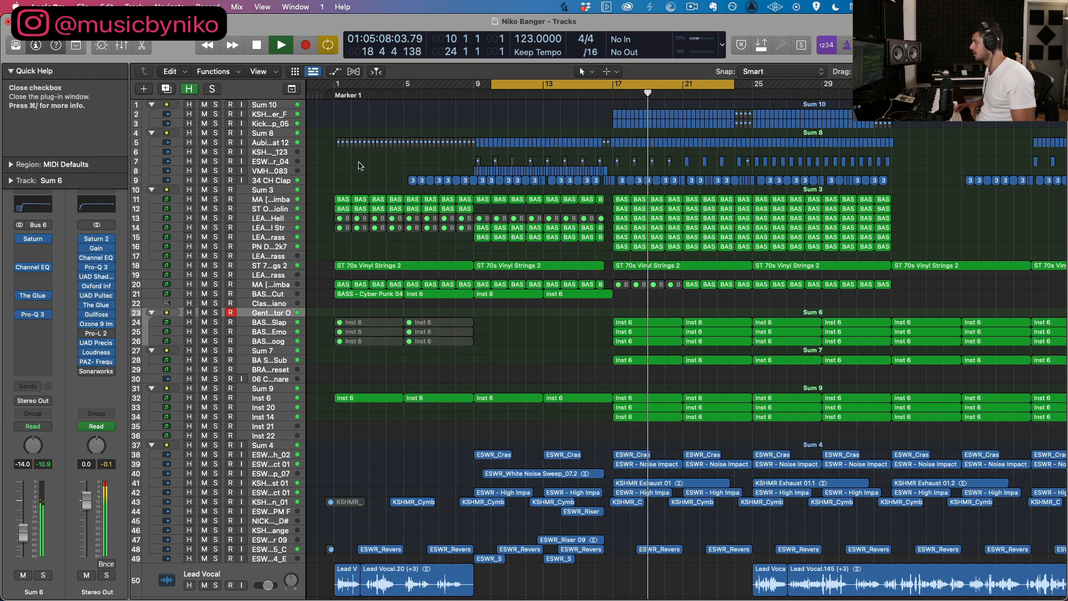
{"action": "key", "text": "space"}
Step: Show the track automation and examine the Stereo Out's High Cut Frequency curve leading into the drop
{"action": "scroll", "coordinate": [563, 250], "scroll_direction": "down", "scroll_amount": 5}
{"action": "scroll", "coordinate": [563, 250], "scroll_direction": "down", "scroll_amount": 5}
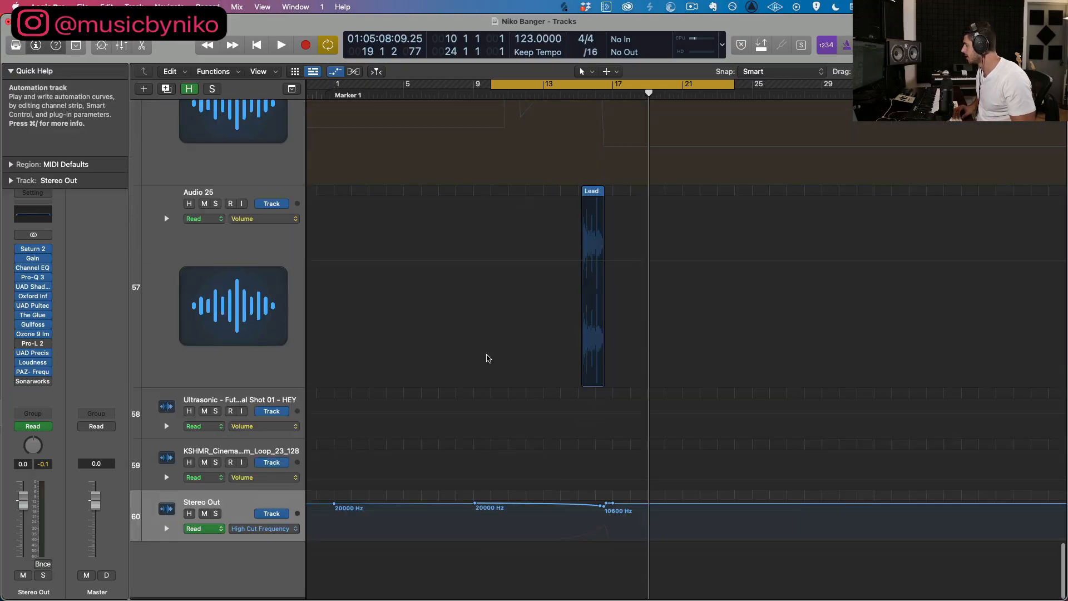
{"action": "scroll", "coordinate": [476, 489], "scroll_direction": "up", "scroll_amount": 5}
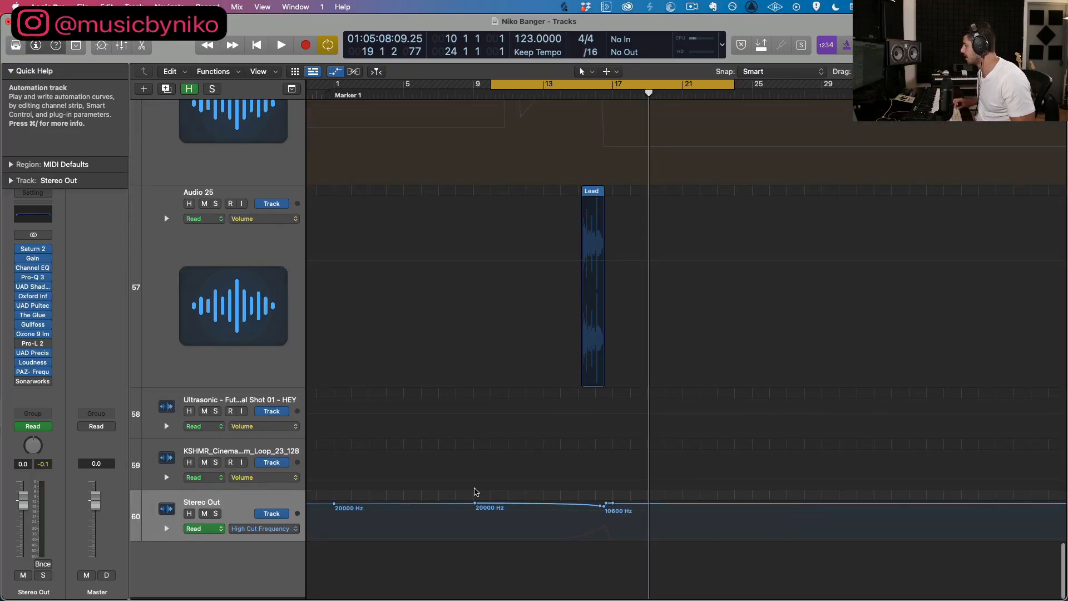
{"action": "scroll", "coordinate": [455, 404], "scroll_direction": "up", "scroll_amount": 3}
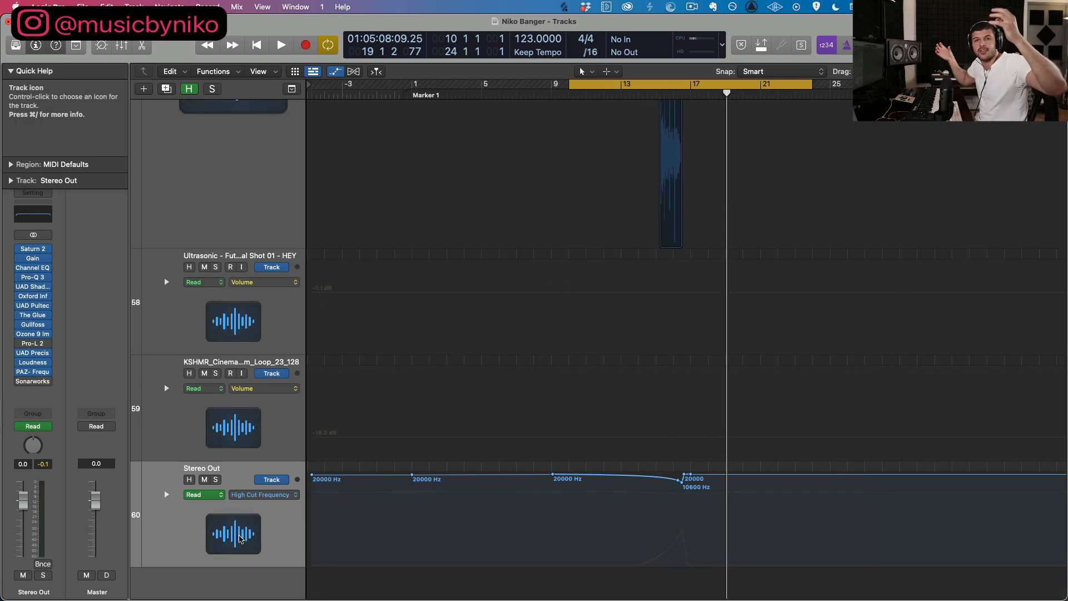
{"action": "scroll", "coordinate": [236, 260], "scroll_direction": "up", "scroll_amount": 5}
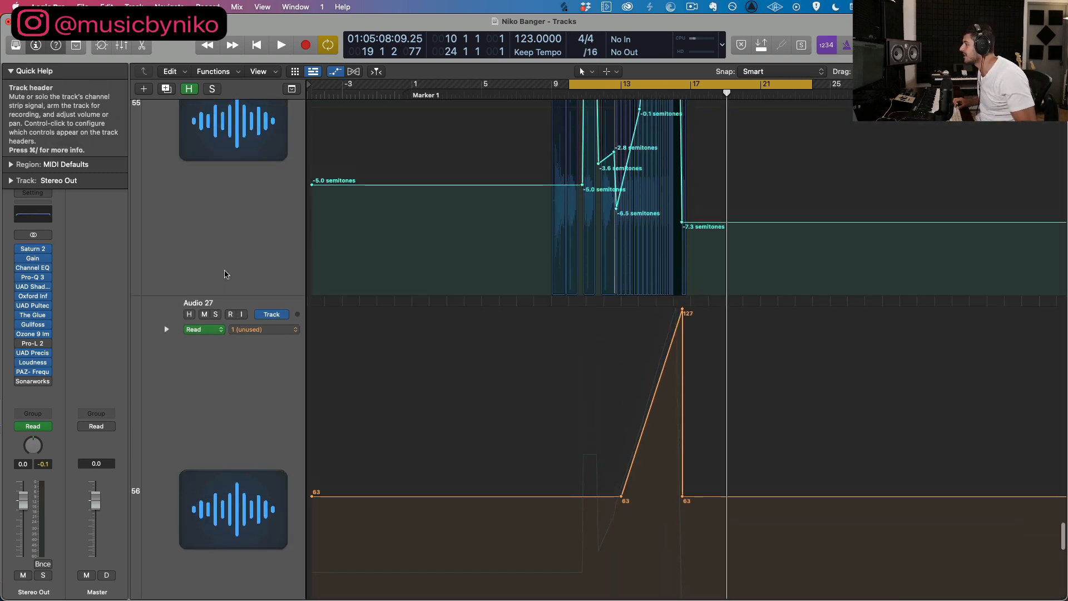
{"action": "scroll", "coordinate": [217, 269], "scroll_direction": "down", "scroll_amount": 8}
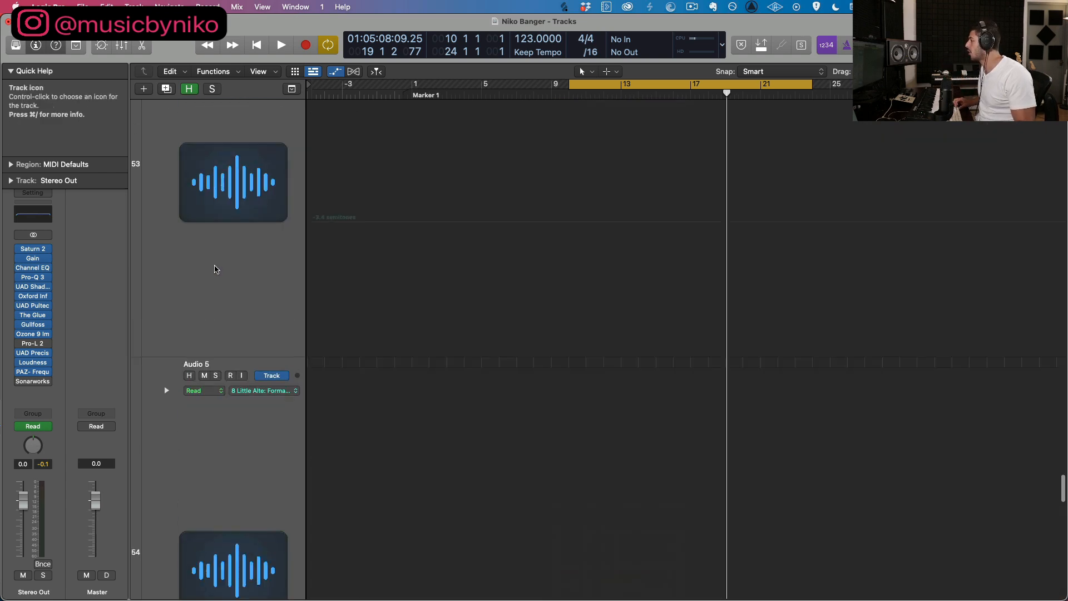
{"action": "scroll", "coordinate": [223, 334], "scroll_direction": "down", "scroll_amount": 5}
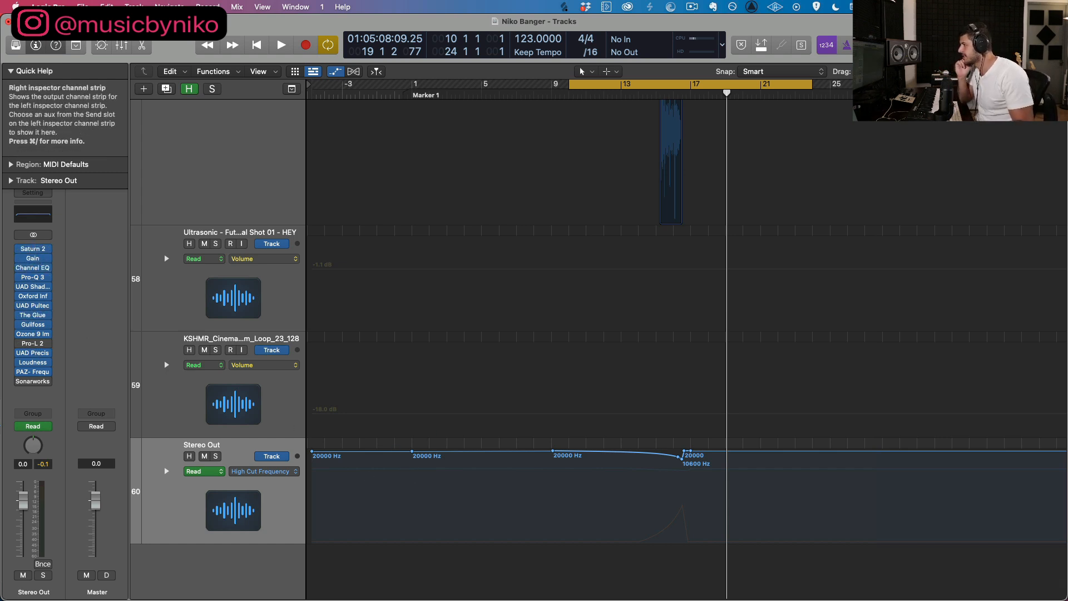
Step: Open the Stereo Out's Channel EQ, play the cycle through the drop to watch the low and high cut filters, and close it
{"action": "left_click", "coordinate": [33, 214]}
{"action": "left_click_drag", "start_coordinate": [641, 165], "coordinate": [743, 140]}
{"action": "left_click", "coordinate": [623, 96]}
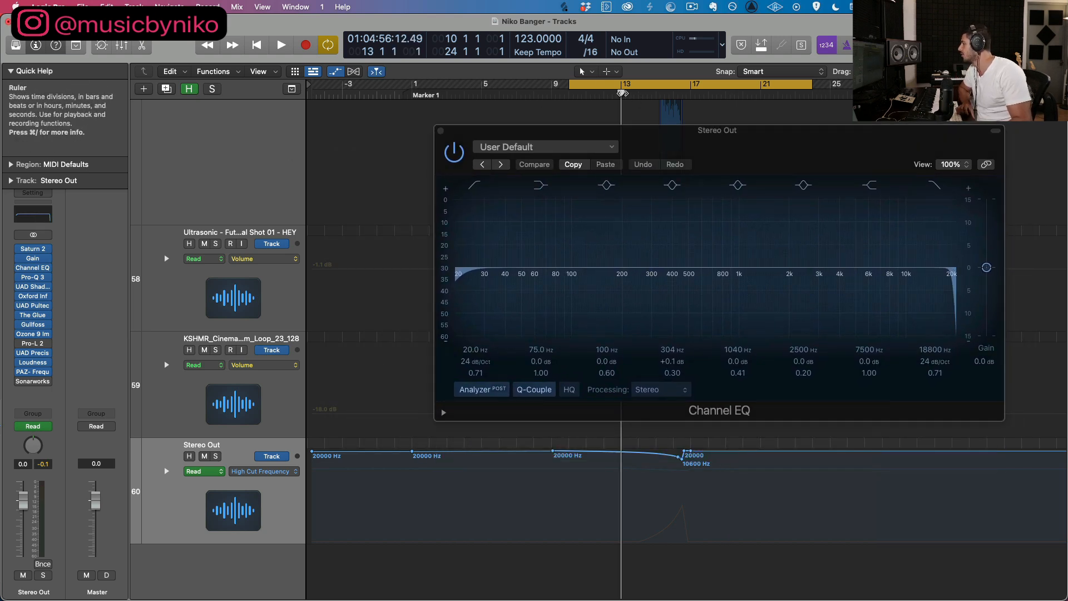
{"action": "key", "text": "space"}
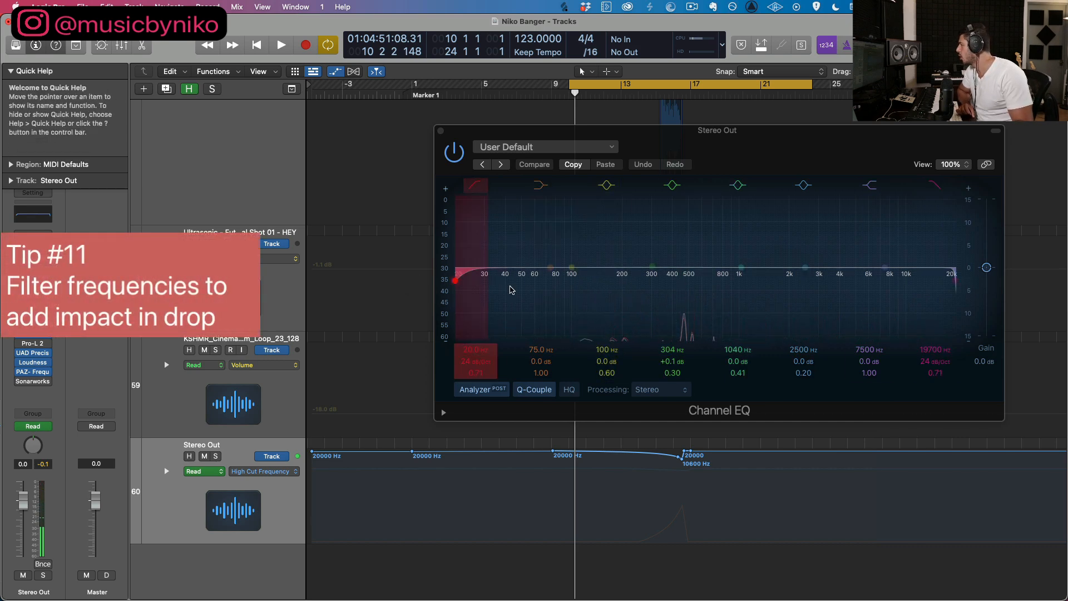
{"action": "mouse_move", "coordinate": [947, 296]}
{"action": "left_mouse_down"}
{"action": "mouse_move", "coordinate": [910, 299]}
{"action": "mouse_move", "coordinate": [952, 291]}
{"action": "left_mouse_up"}
{"action": "left_click_drag", "start_coordinate": [471, 284], "coordinate": [467, 314]}
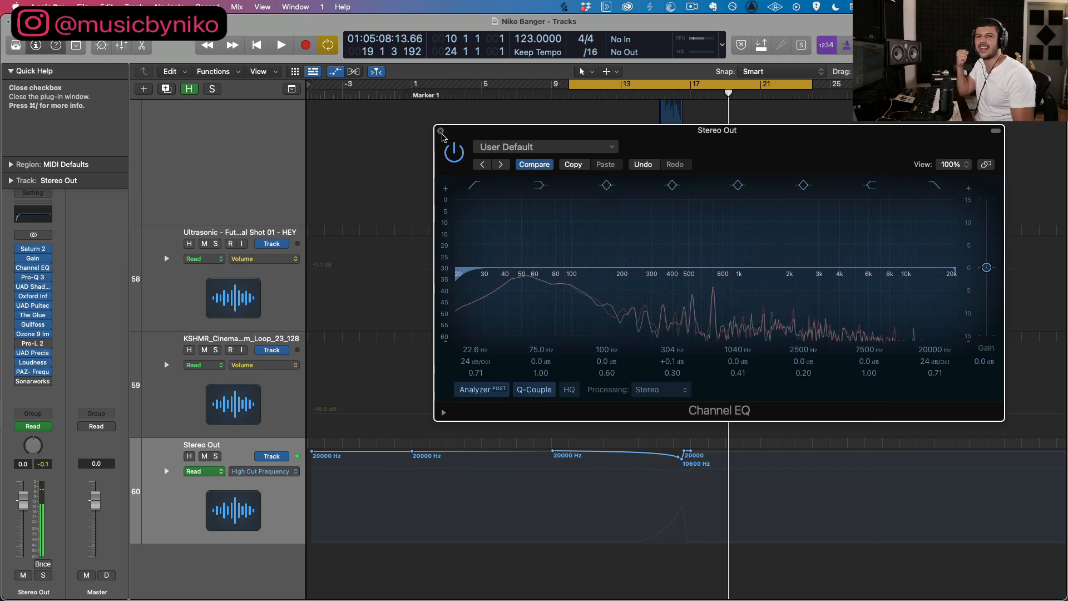
{"action": "left_click", "coordinate": [441, 132]}
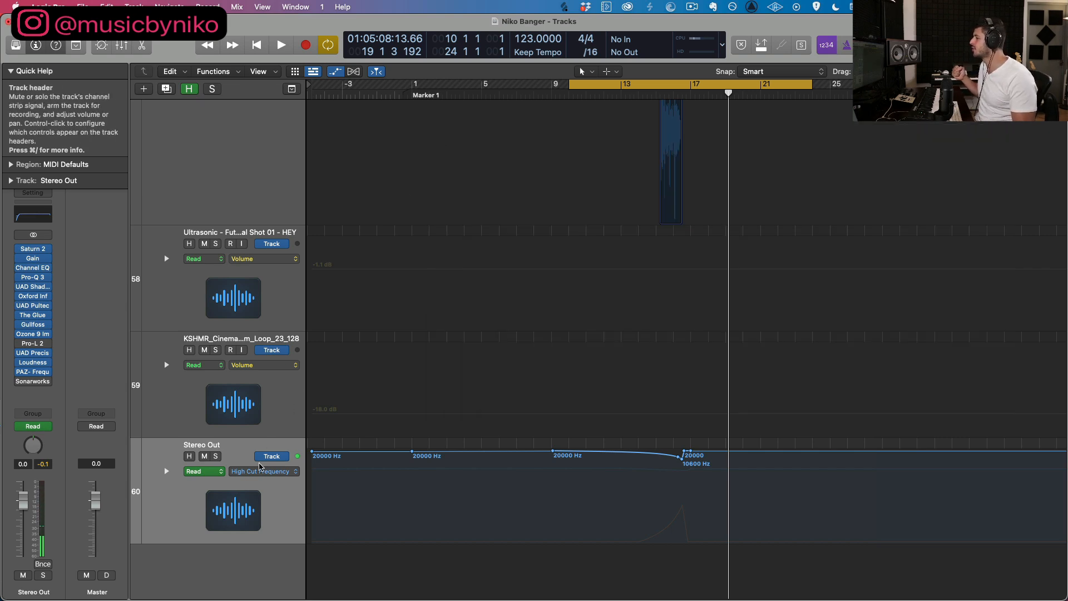
Step: Display the Stereo Out's Gain plug-in automation and examine its curve between bars 13 and 17, leading into the drop
{"action": "left_click", "coordinate": [261, 471]}
{"action": "left_click", "coordinate": [270, 445]}
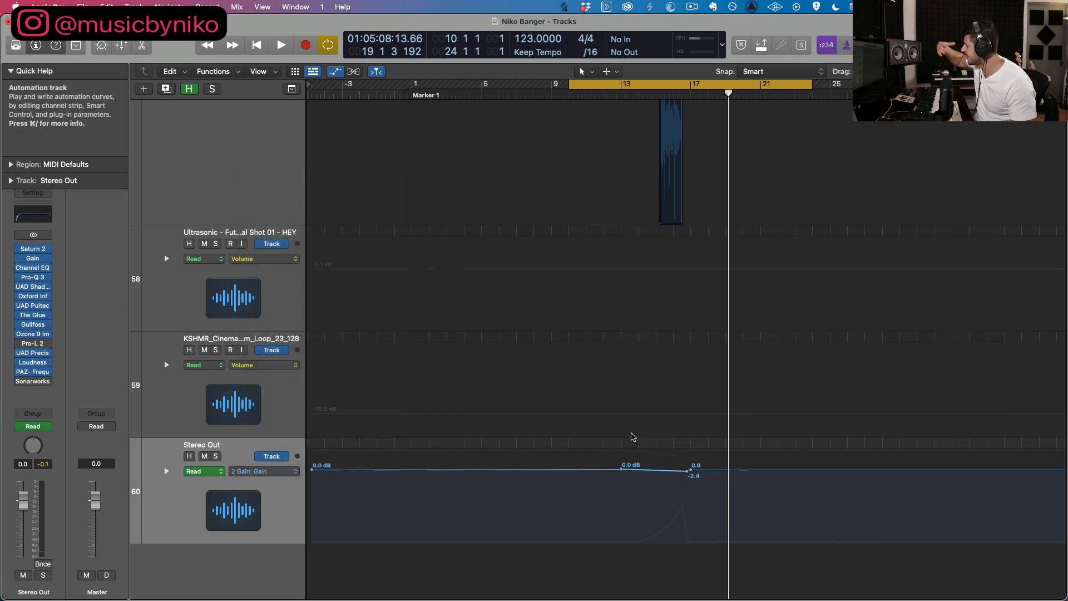
{"action": "key", "text": "super+Right"}
{"action": "key", "text": "super+Right"}
{"action": "key", "text": "super+Down"}
{"action": "key", "text": "super+Down"}
{"action": "key", "text": "super+Down"}
{"action": "key", "text": "super+Down"}
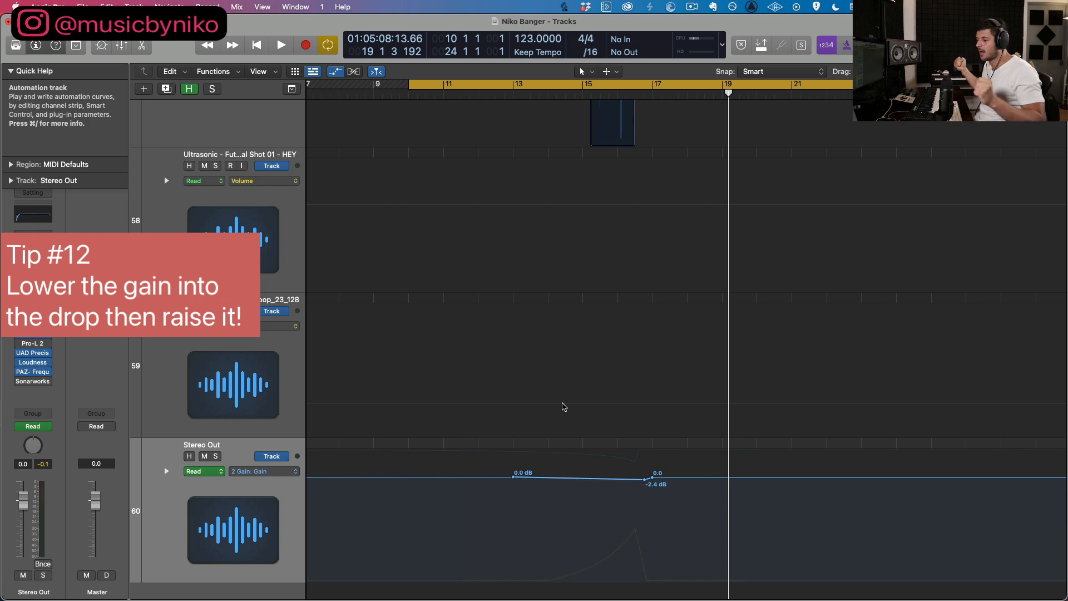
{"action": "scroll", "coordinate": [496, 369], "scroll_direction": "up", "scroll_amount": 15}
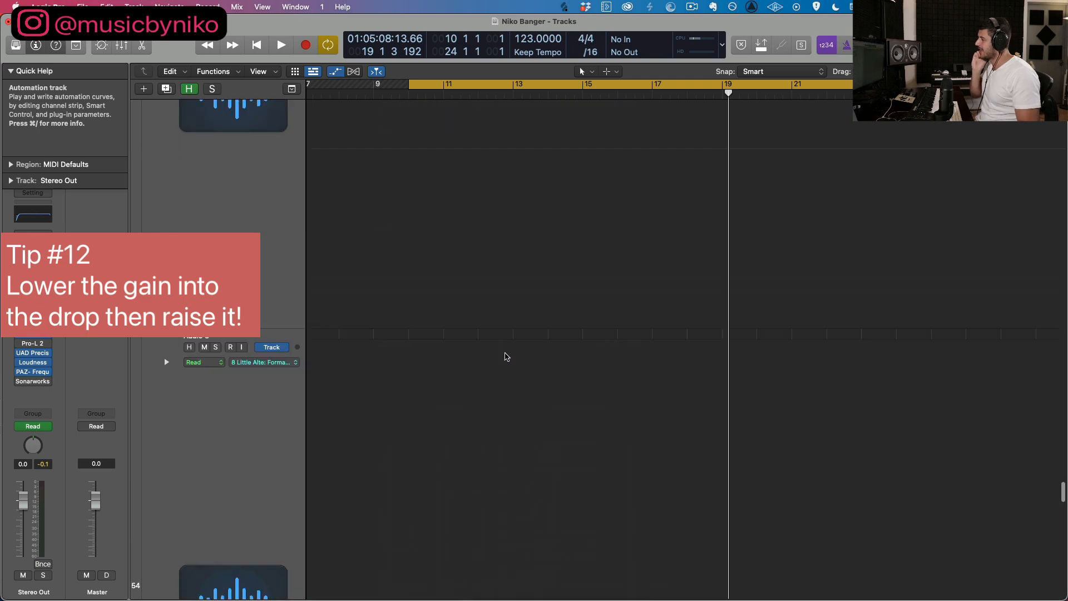
{"action": "scroll", "coordinate": [510, 358], "scroll_direction": "up", "scroll_amount": 20}
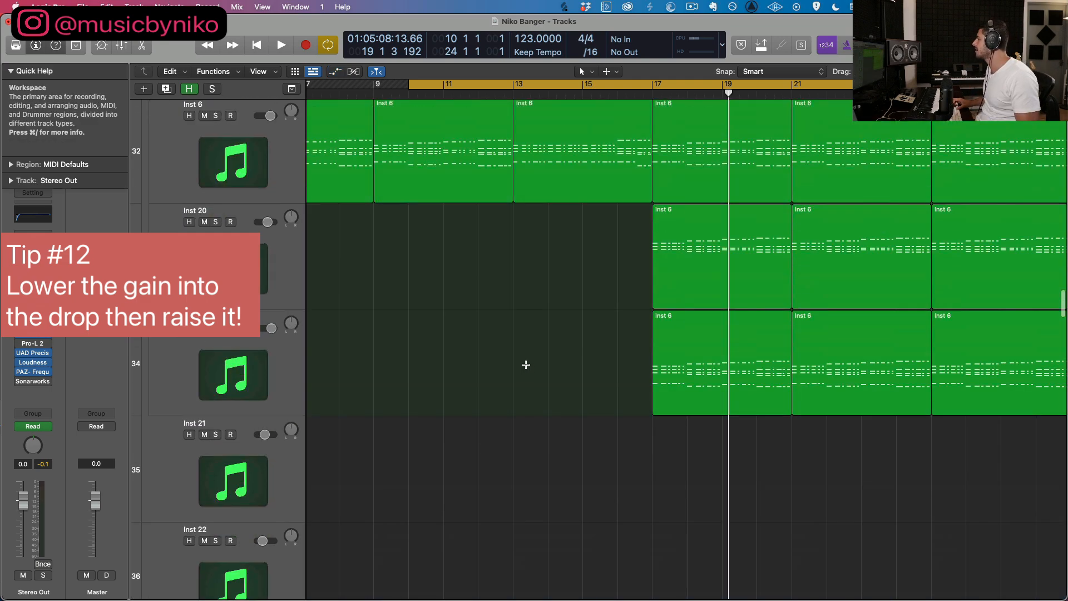
Step: Solo the Sum 10 kick group and insert a Channel EQ on its channel strip
{"action": "scroll", "coordinate": [695, 245], "scroll_direction": "up", "scroll_amount": 5}
{"action": "key", "text": "super+Up"}
{"action": "key", "text": "super+Up"}
{"action": "key", "text": "super+Up"}
{"action": "key", "text": "super+Up"}
{"action": "key", "text": "super+Up"}
{"action": "key", "text": "super+Up"}
{"action": "key", "text": "super+Up"}
{"action": "key", "text": "super+Up"}
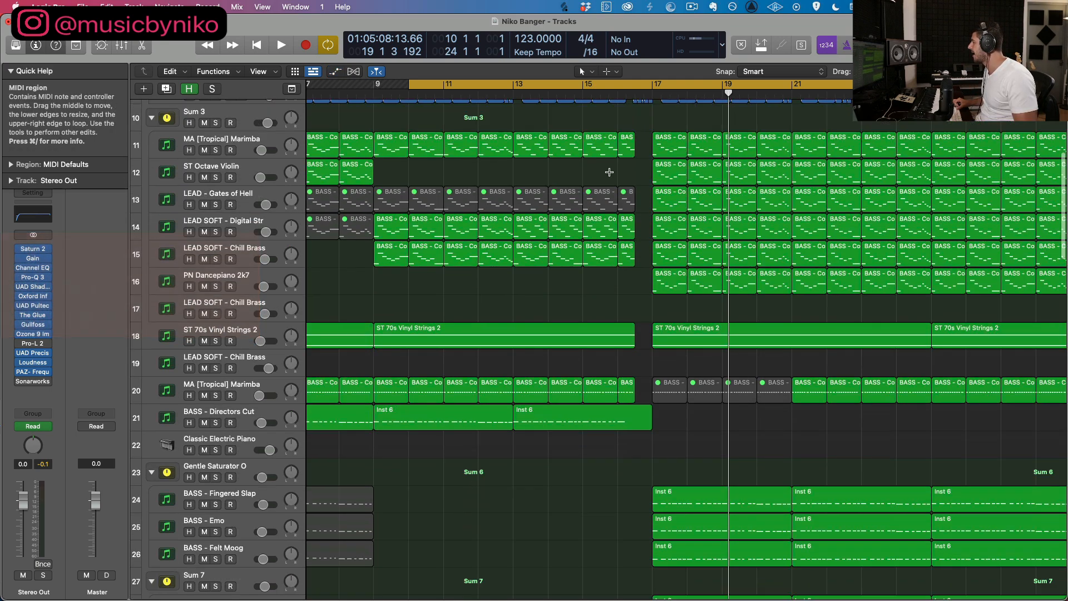
{"action": "scroll", "coordinate": [308, 148], "scroll_direction": "up", "scroll_amount": 1}
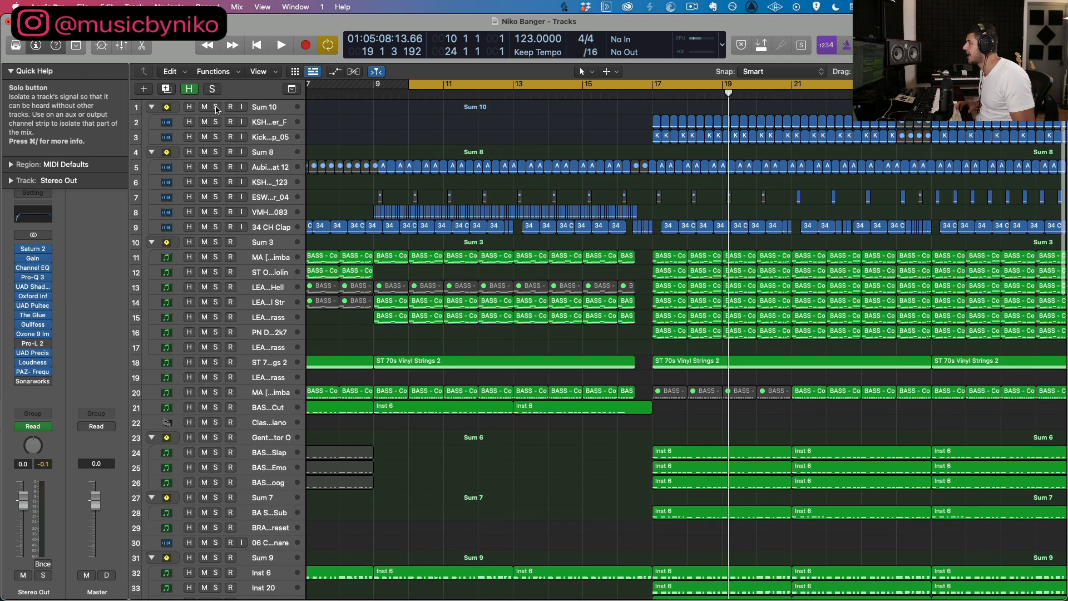
{"action": "left_click", "coordinate": [216, 106]}
{"action": "left_click", "coordinate": [33, 203]}
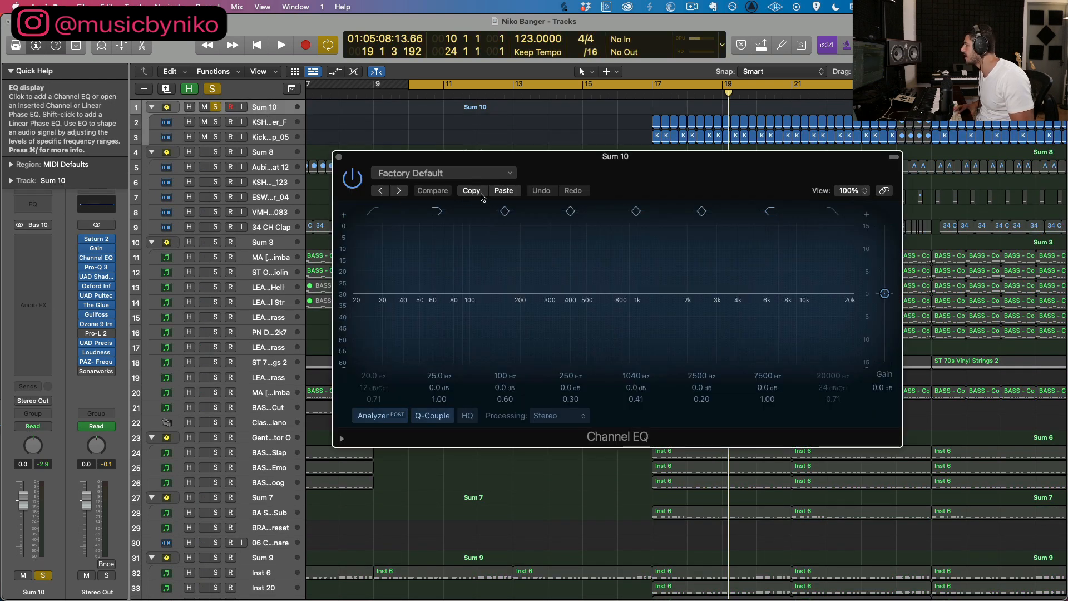
Step: Play the soloed kicks from bar 17 with cycle mode off to watch their spectrum, then stop and close the Channel EQ
{"action": "key", "text": "space"}
{"action": "left_click", "coordinate": [650, 94]}
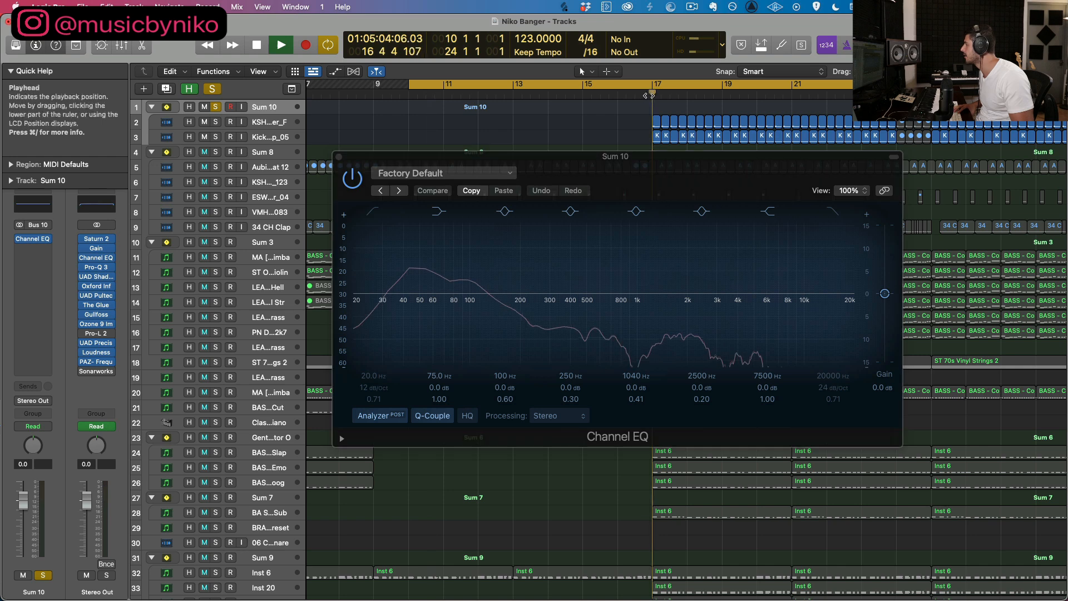
{"action": "left_click", "coordinate": [617, 84]}
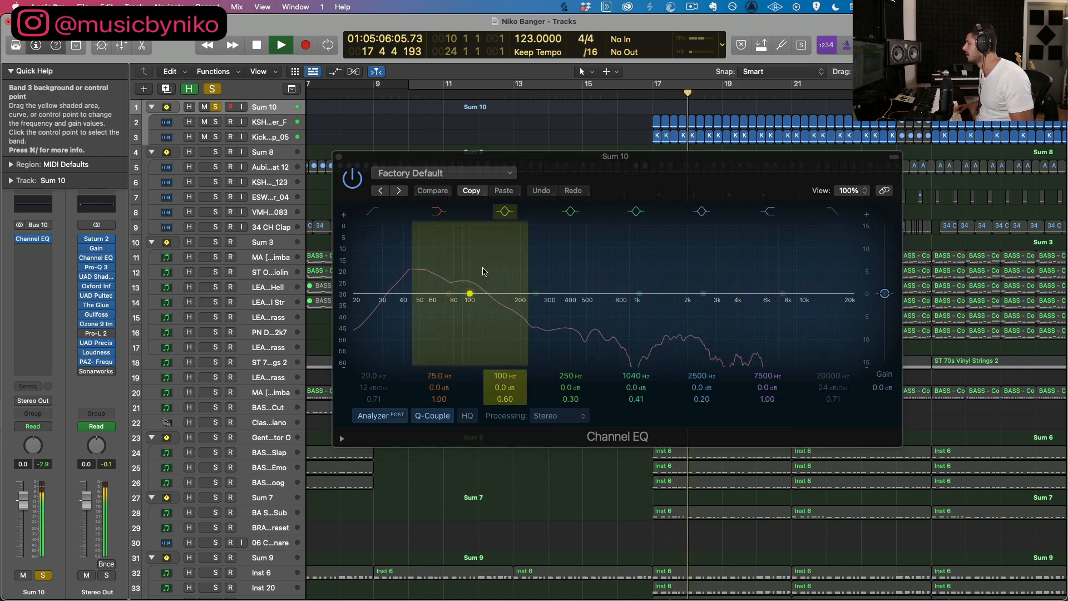
{"action": "key", "text": "space"}
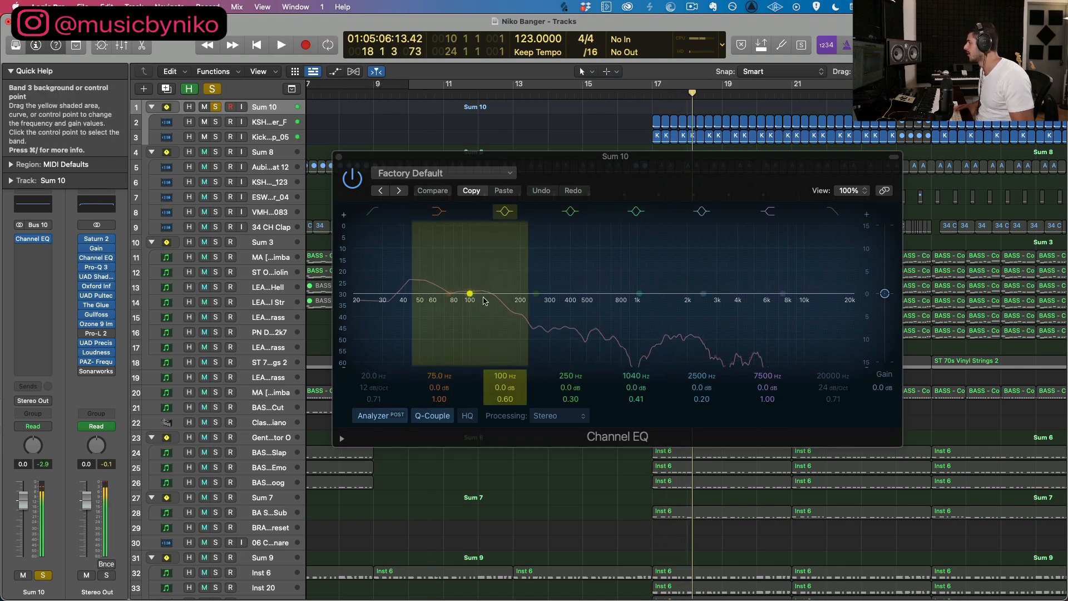
{"action": "left_click", "coordinate": [338, 158]}
Step: Solo Sum 7 alongside the kicks and play them together while viewing Sum 10's Channel EQ, then close it and stop
{"action": "left_click", "coordinate": [214, 497]}
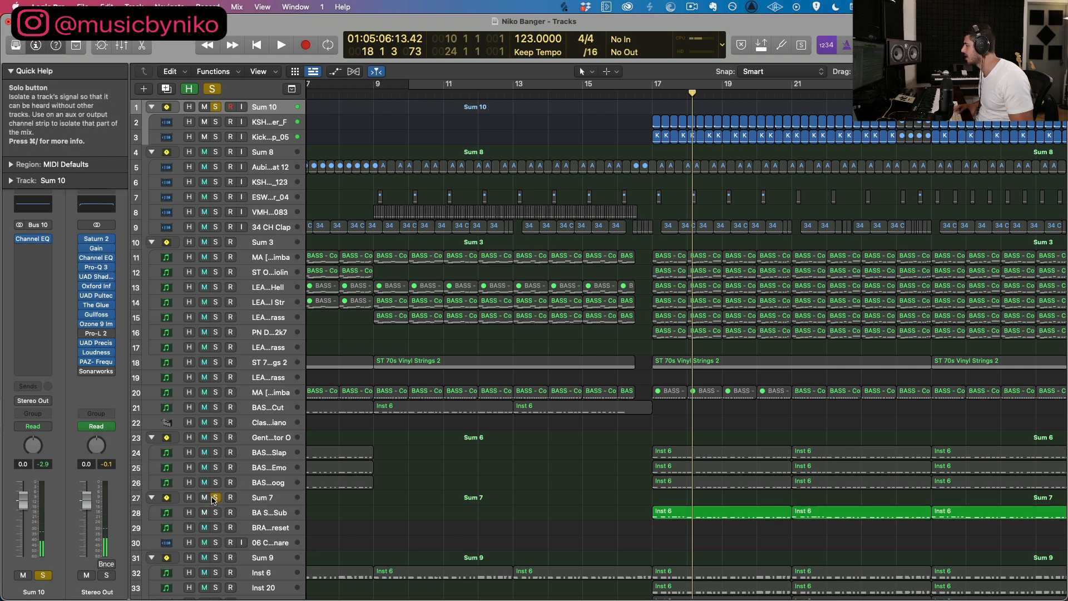
{"action": "key", "text": "space"}
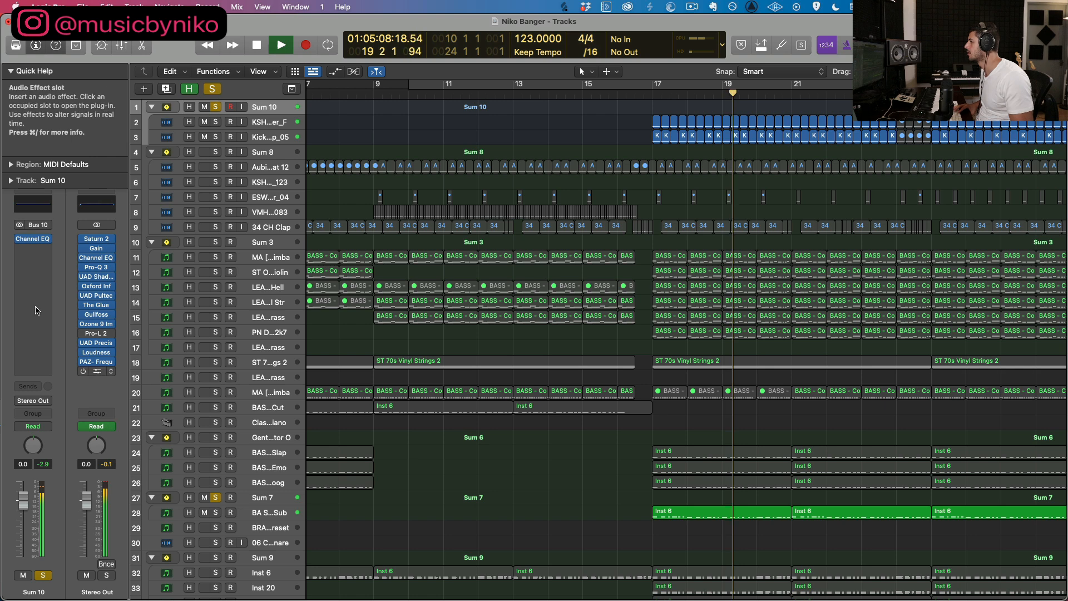
{"action": "left_click", "coordinate": [39, 207]}
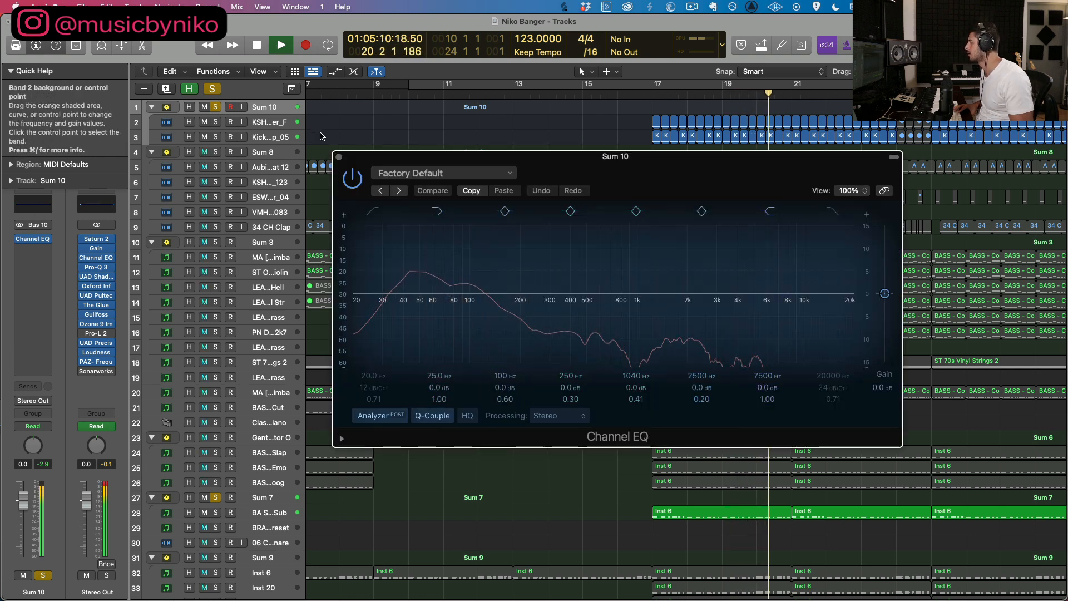
{"action": "key", "text": "super+w"}
{"action": "key", "text": "space"}
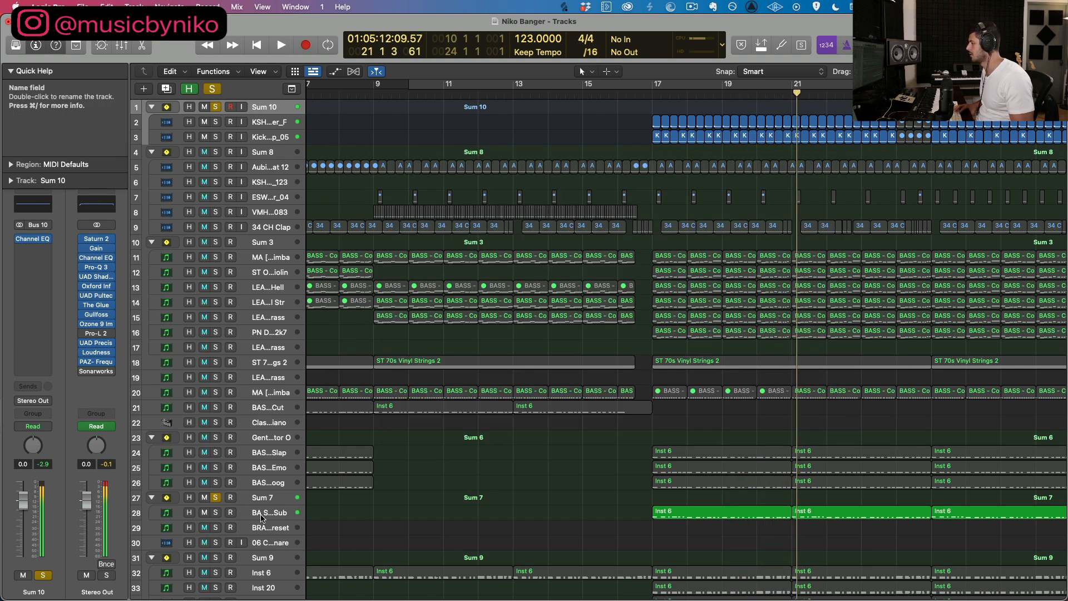
Step: Open the Channel EQ of the BA SUB - Le Fatty Sub track, check its low-end spectrum during playback and close it
{"action": "left_click", "coordinate": [264, 514]}
{"action": "left_click", "coordinate": [32, 252]}
{"action": "key", "text": "space"}
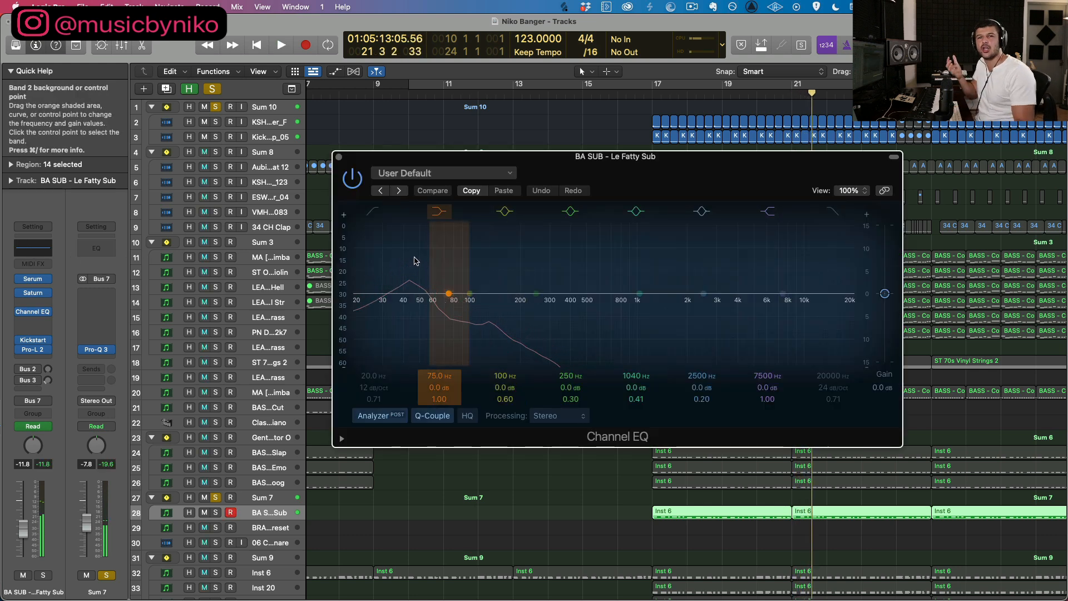
{"action": "key", "text": "super+w"}
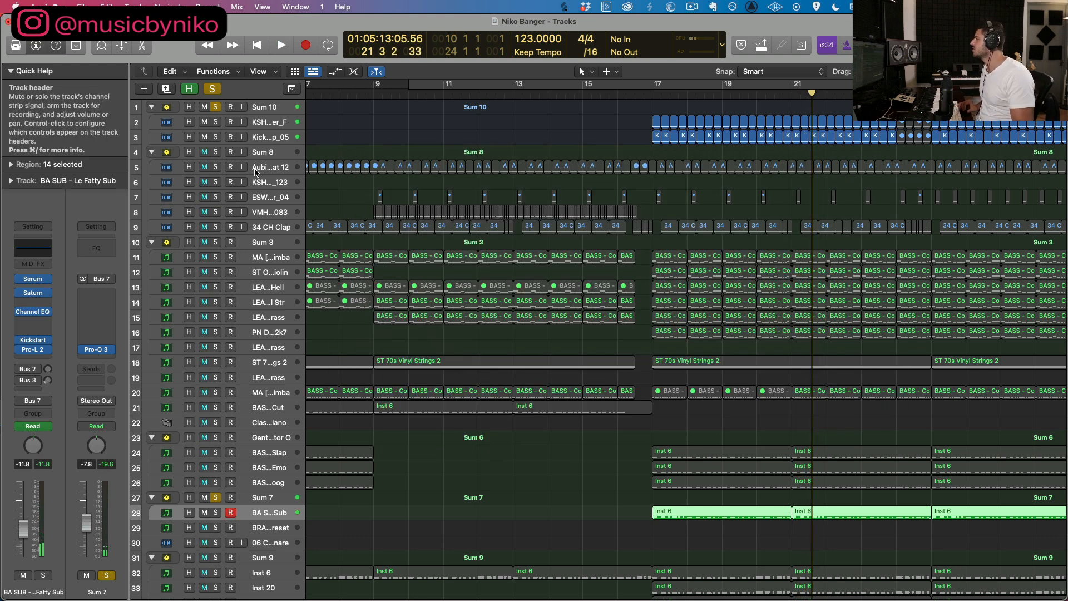
Step: Solo Sum 8 as well and examine the Aubit - Gray V2 HiHat 12 spectrum in its Channel EQ during playback, then close it
{"action": "left_click", "coordinate": [217, 153]}
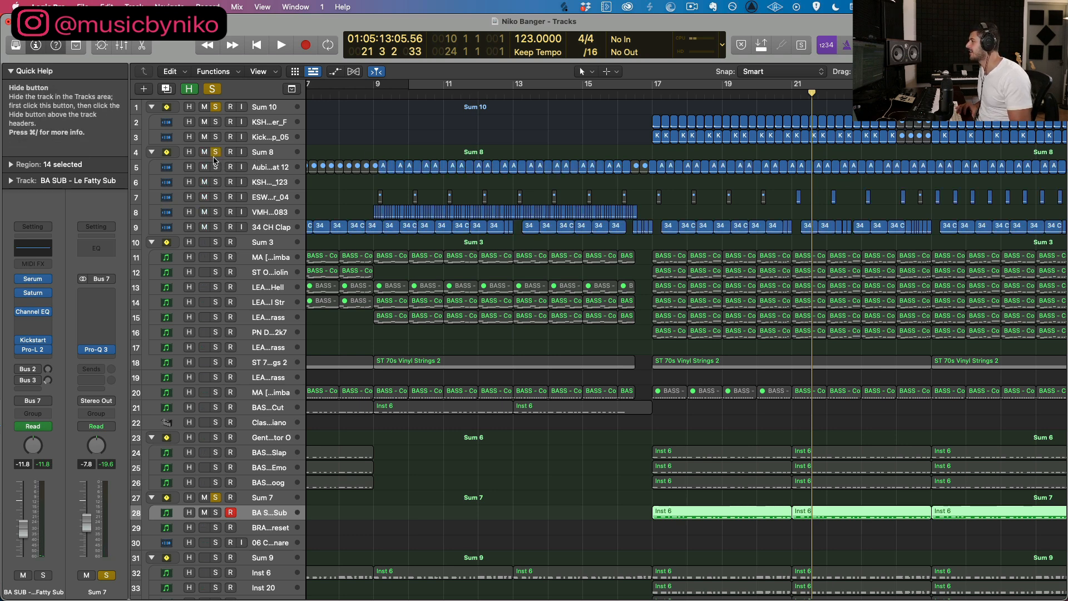
{"action": "left_click", "coordinate": [268, 167]}
{"action": "left_click", "coordinate": [32, 291]}
{"action": "key", "text": "space"}
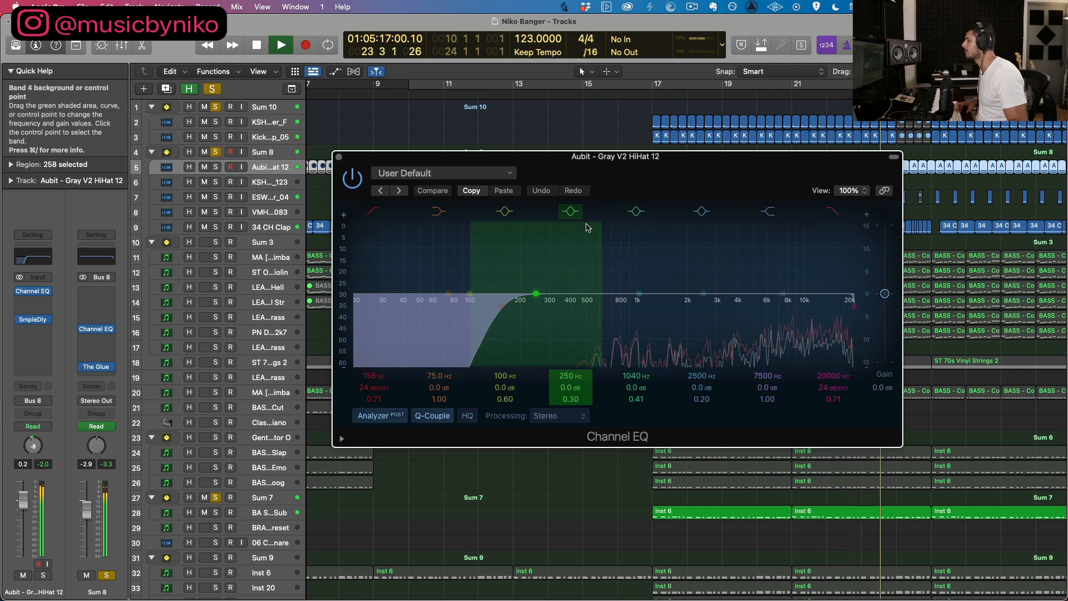
{"action": "key", "text": "space"}
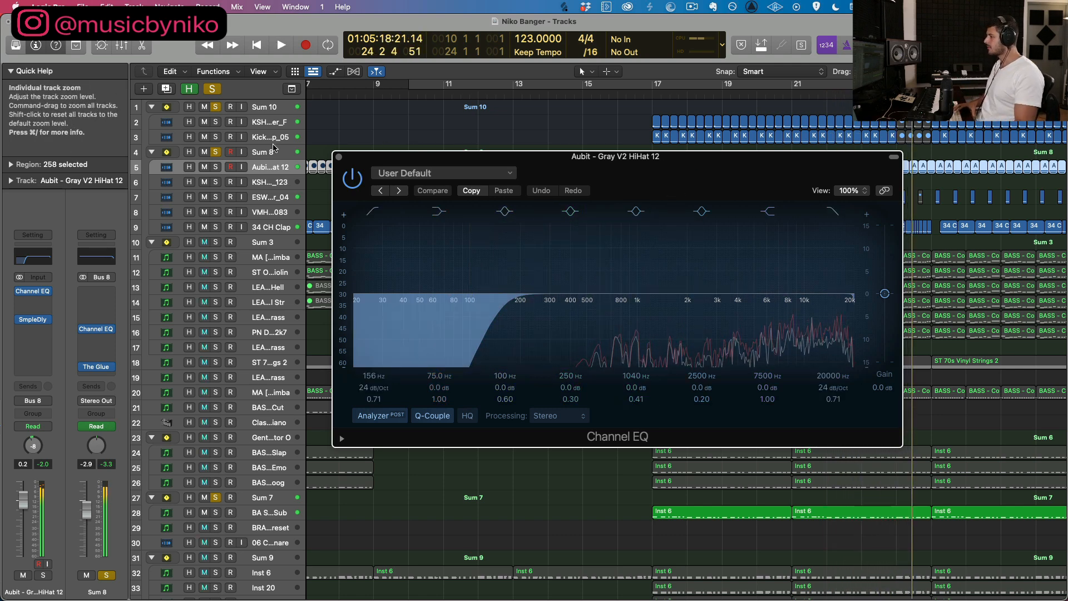
{"action": "left_click", "coordinate": [338, 158]}
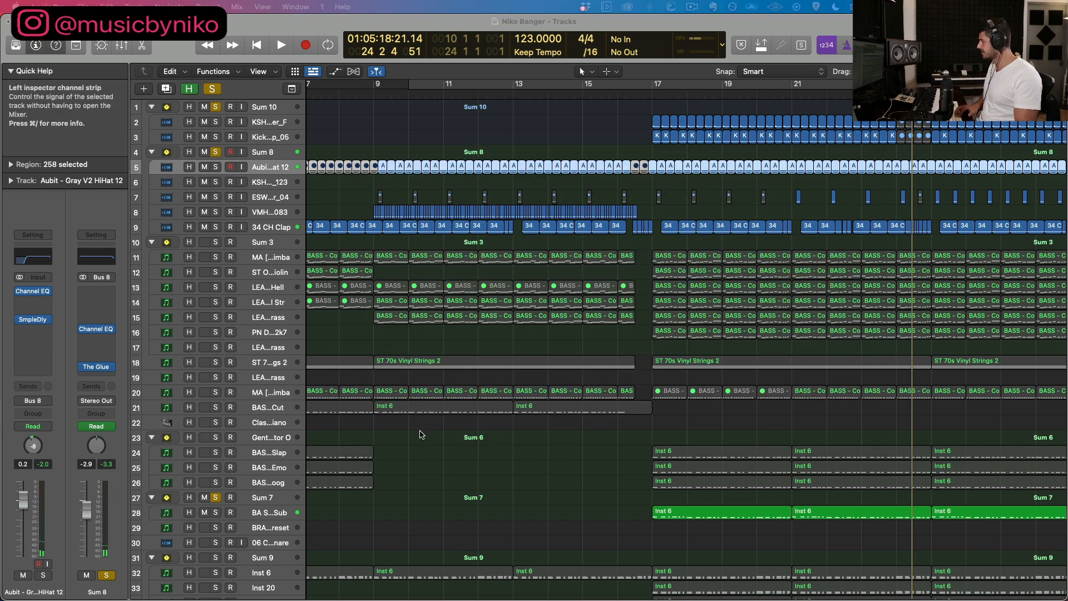
Step: Bring the arrangement's opening section into view and clear all track solos
{"action": "scroll", "coordinate": [452, 424], "scroll_direction": "left", "scroll_amount": 10}
{"action": "scroll", "coordinate": [452, 317], "scroll_direction": "down", "scroll_amount": 3}
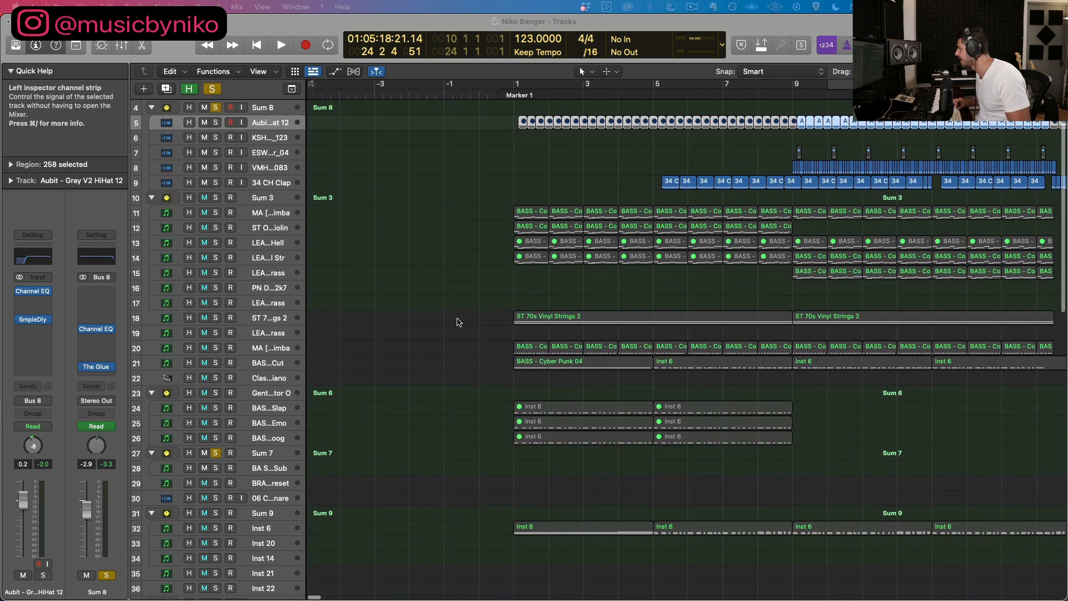
{"action": "left_click", "coordinate": [457, 321]}
{"action": "scroll", "coordinate": [447, 321], "scroll_direction": "right", "scroll_amount": 3}
{"action": "key", "text": "super+Left"}
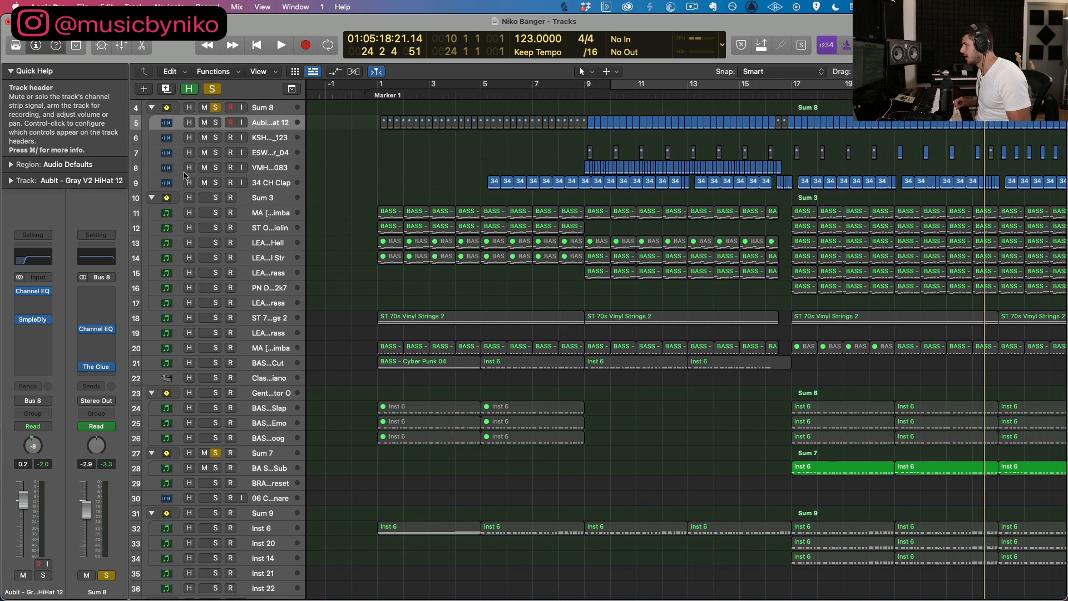
{"action": "left_click", "coordinate": [212, 89]}
Step: Open the Endless Smile plug-in on the Inst 6 track in Sum 9, move its window out of the way and solo the track
{"action": "scroll", "coordinate": [532, 462], "scroll_direction": "down", "scroll_amount": 2}
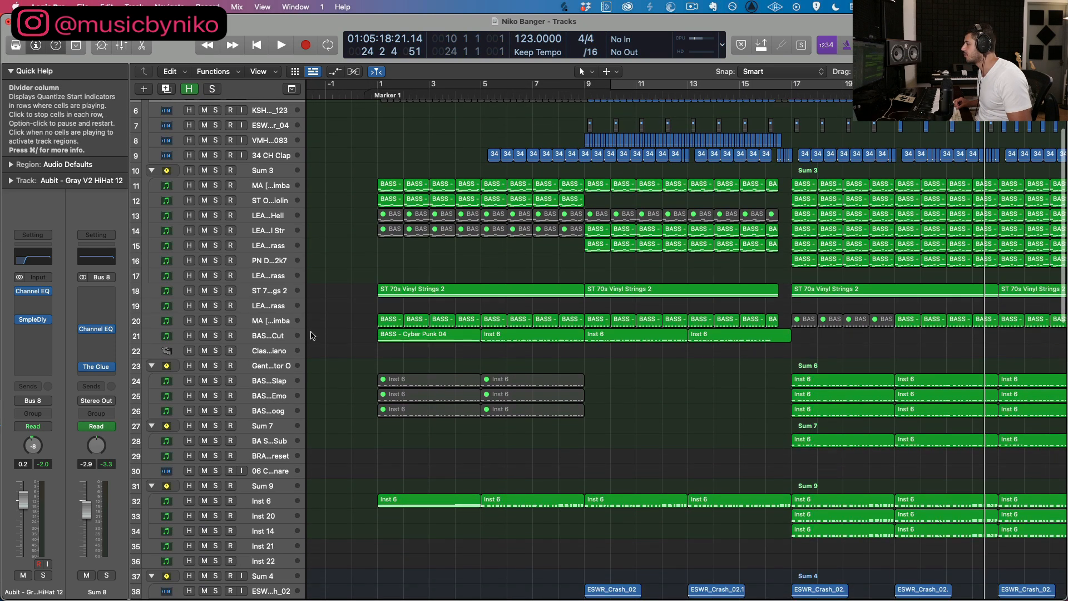
{"action": "left_click", "coordinate": [273, 504]}
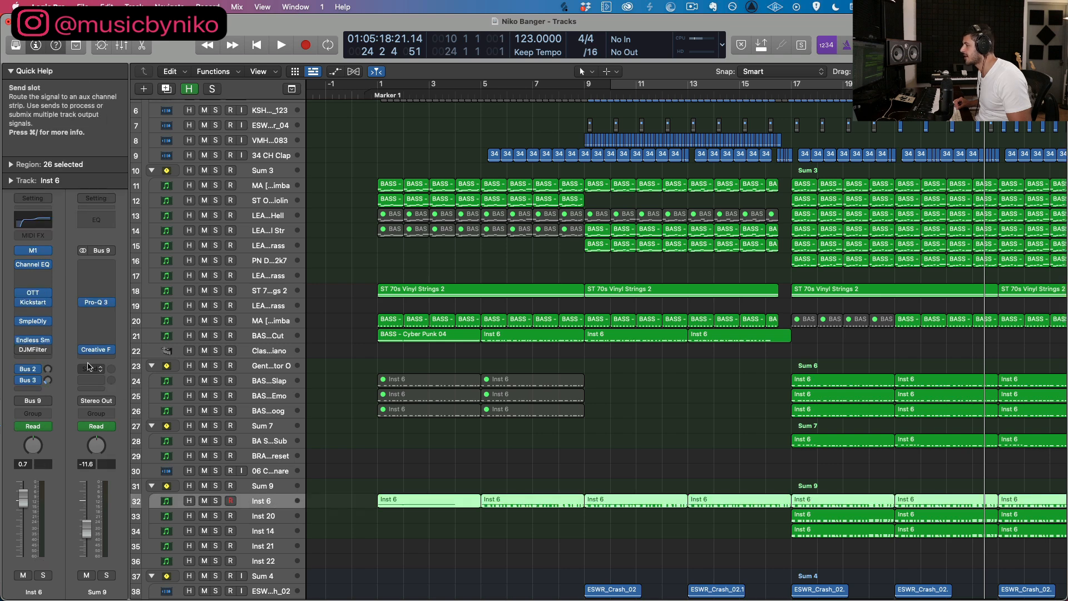
{"action": "left_click", "coordinate": [33, 340]}
{"action": "left_click_drag", "start_coordinate": [584, 168], "coordinate": [338, 72]}
{"action": "left_click", "coordinate": [217, 503]}
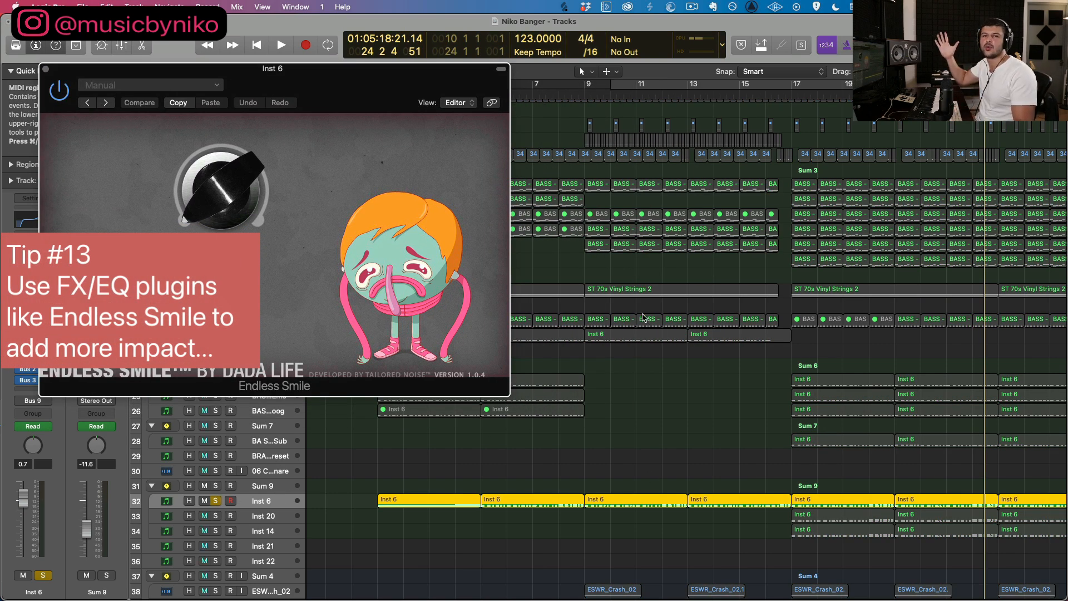
Step: Show the track automation and play Inst 6 from bar 12 through the drop to watch Endless Smile's Intensity, then close the plug-in
{"action": "left_click", "coordinate": [672, 97]}
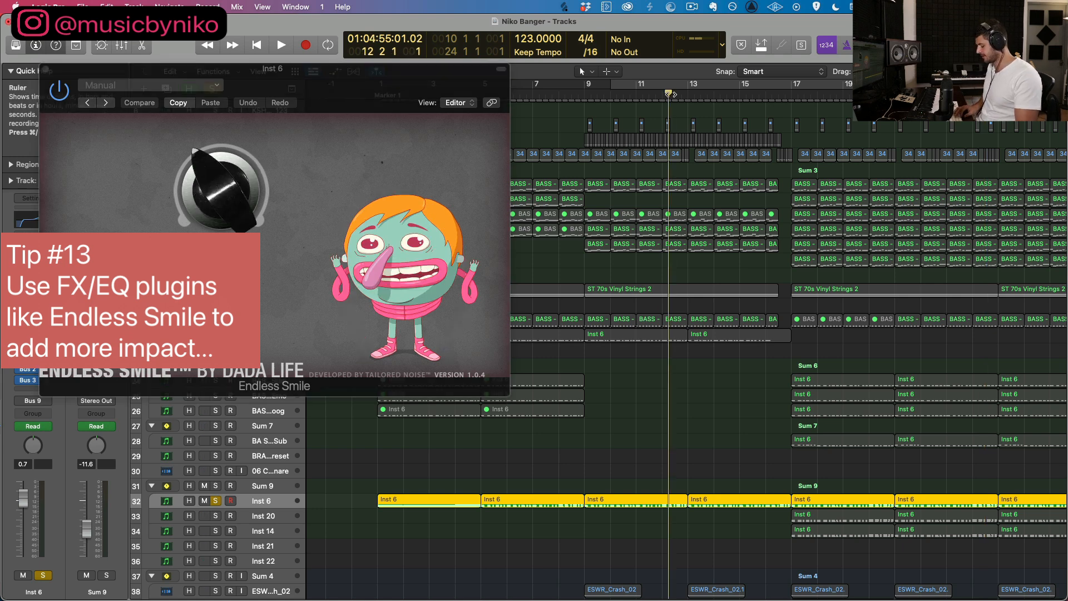
{"action": "key", "text": "a"}
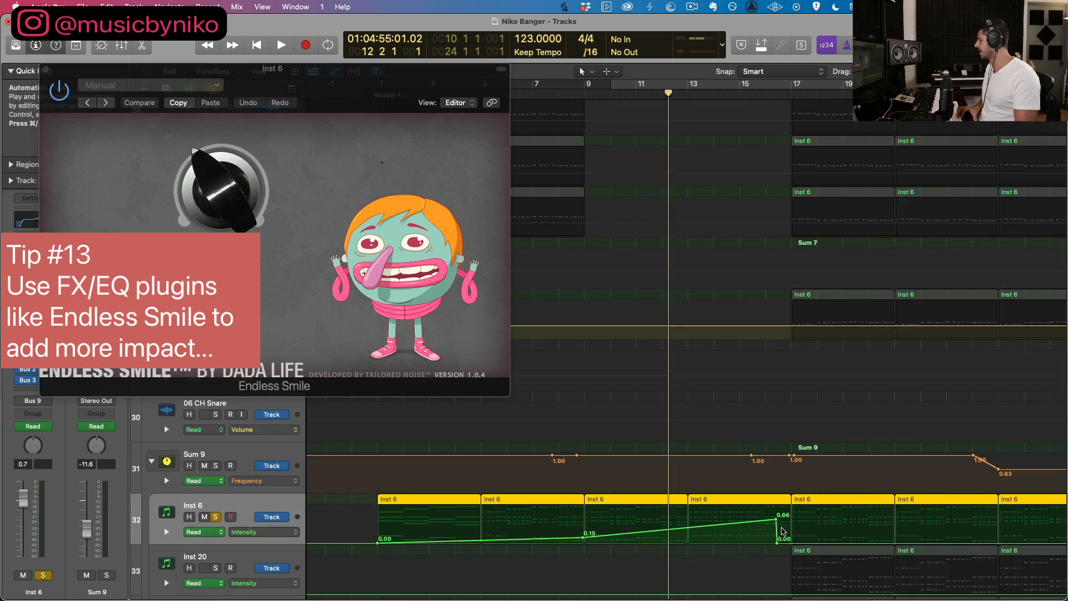
{"action": "scroll", "coordinate": [783, 531], "scroll_direction": "down", "scroll_amount": 1}
{"action": "key", "text": "space"}
{"action": "scroll", "coordinate": [640, 433], "scroll_direction": "right", "scroll_amount": 2}
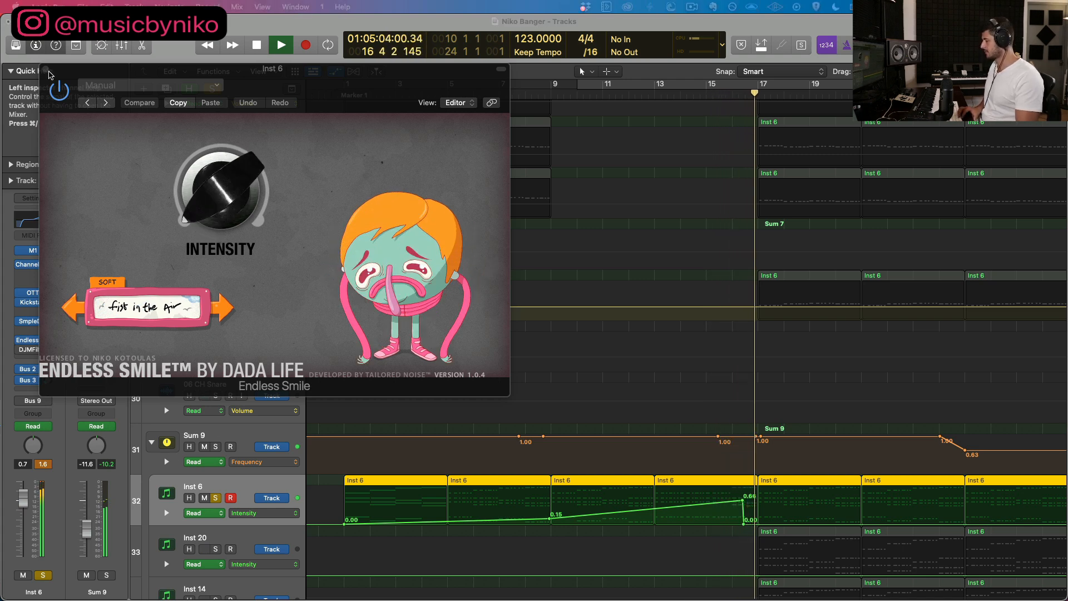
{"action": "left_click", "coordinate": [44, 71]}
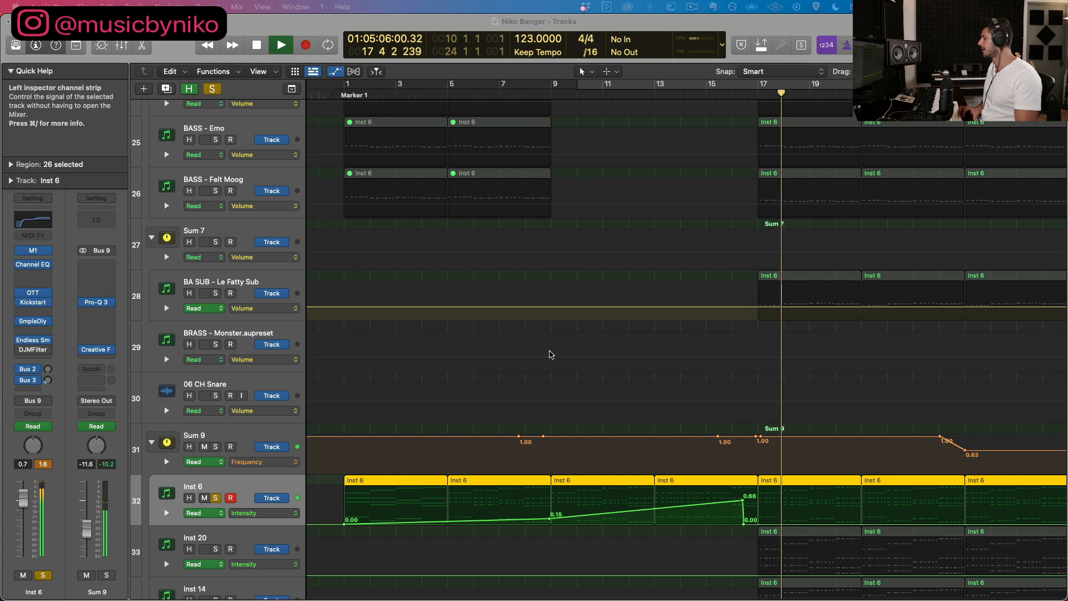
Step: Stop playback and examine Inst 6's Intensity automation curve up close from bar 9 to the drop
{"action": "scroll", "coordinate": [665, 497], "scroll_direction": "down", "scroll_amount": 4}
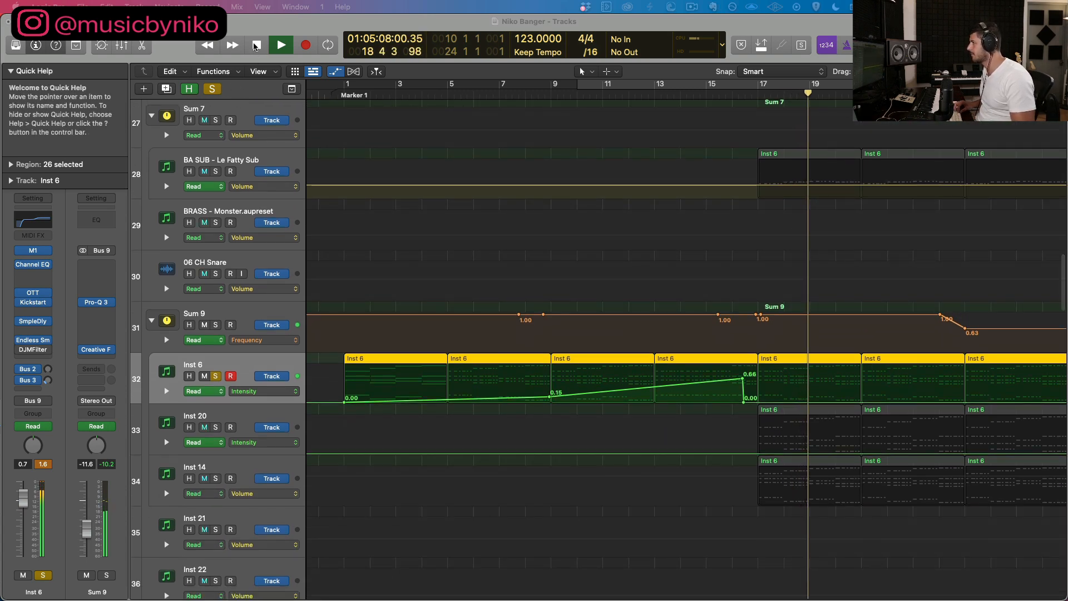
{"action": "key", "text": "space"}
{"action": "key", "text": "super+Down"}
{"action": "key", "text": "super+Down"}
{"action": "key", "text": "super+Down"}
{"action": "key", "text": "super+Down"}
{"action": "key", "text": "super+Down"}
{"action": "key", "text": "super+Down"}
{"action": "key", "text": "super+Down"}
{"action": "key", "text": "super+Down"}
{"action": "key", "text": "super+Right"}
{"action": "key", "text": "super+Right"}
{"action": "scroll", "coordinate": [665, 302], "scroll_direction": "right", "scroll_amount": 3}
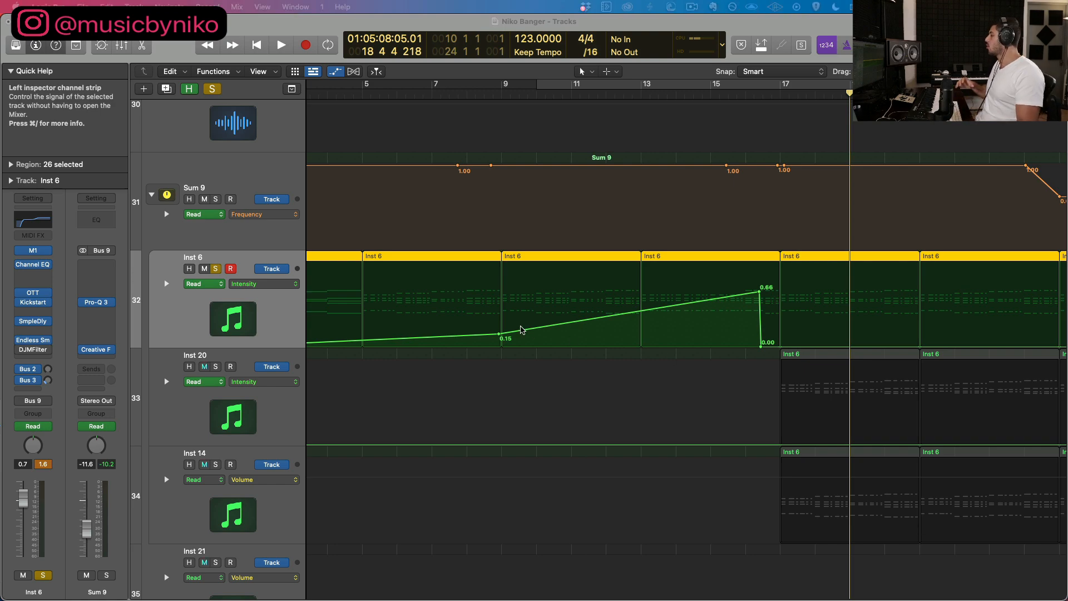
Step: Solo and select the VMH2 Snares 083 track
{"action": "scroll", "coordinate": [529, 344], "scroll_direction": "up", "scroll_amount": 20}
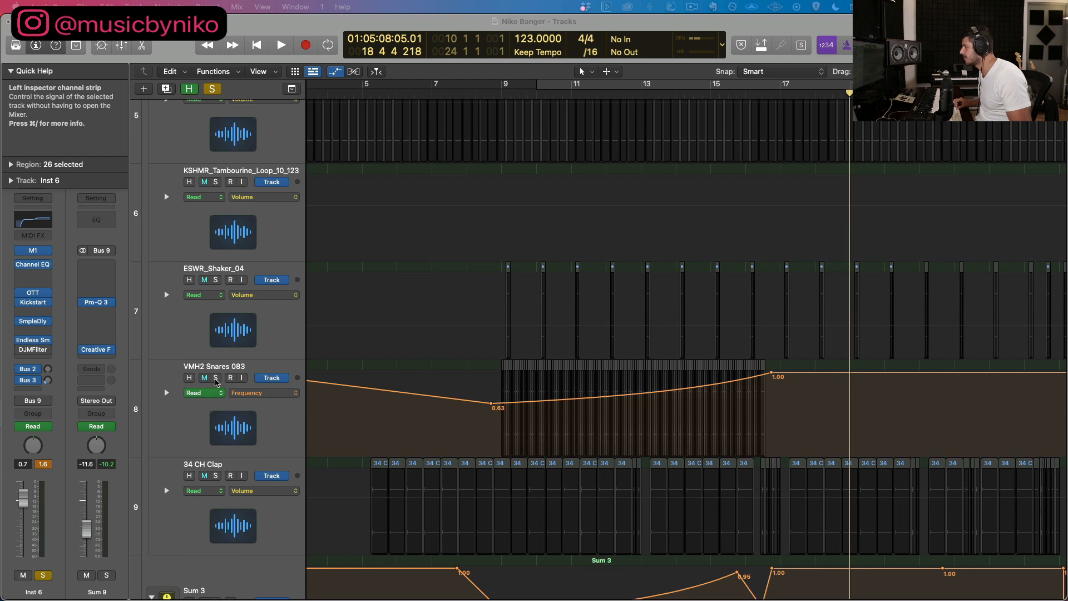
{"action": "left_click", "coordinate": [216, 379]}
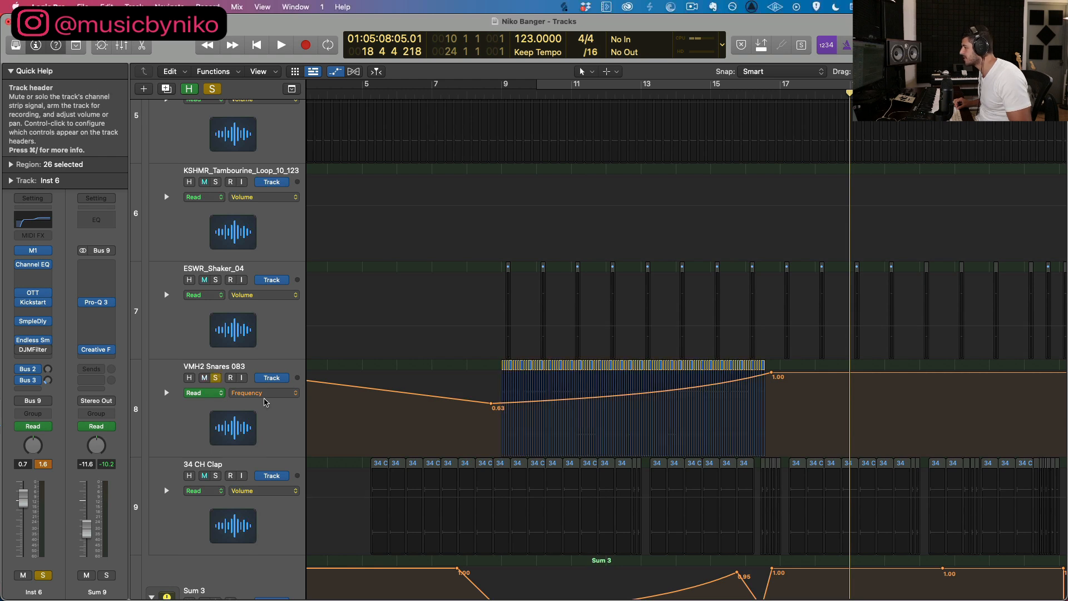
{"action": "left_click", "coordinate": [262, 394]}
{"action": "left_click", "coordinate": [227, 412]}
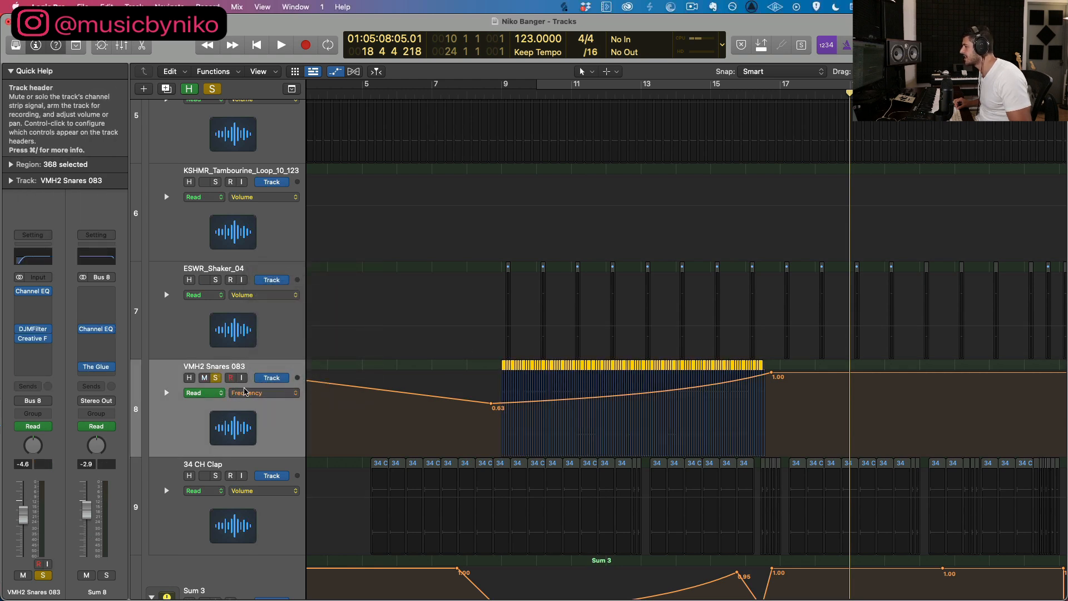
Step: Check which plug-in parameter VMH2 Snares 083's automation controls and play the snares from bar 15 up to the drop
{"action": "left_click", "coordinate": [262, 394]}
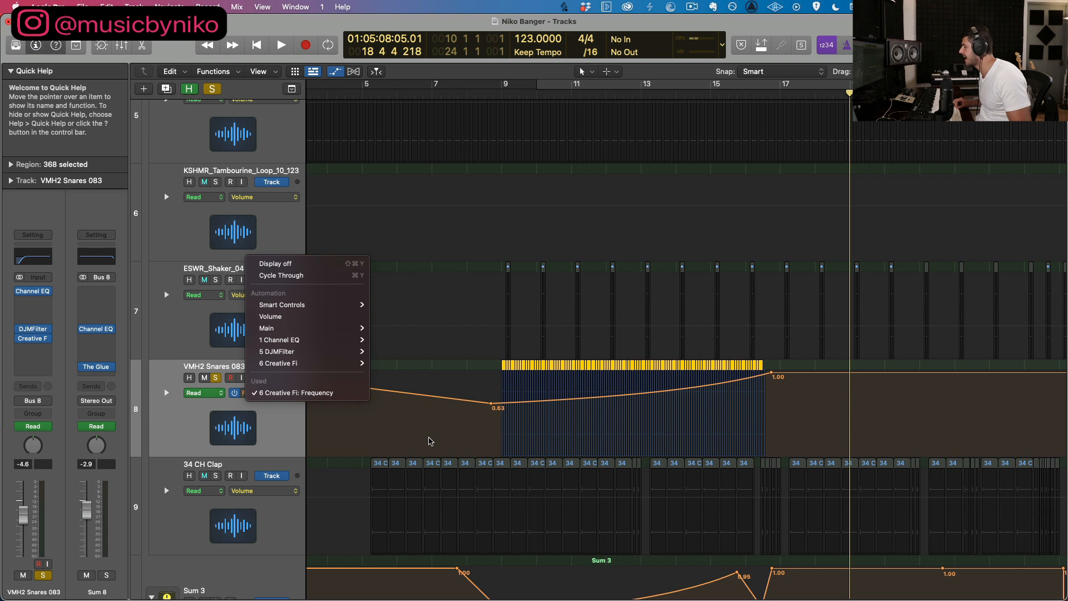
{"action": "left_click", "coordinate": [225, 430]}
{"action": "left_click", "coordinate": [710, 94]}
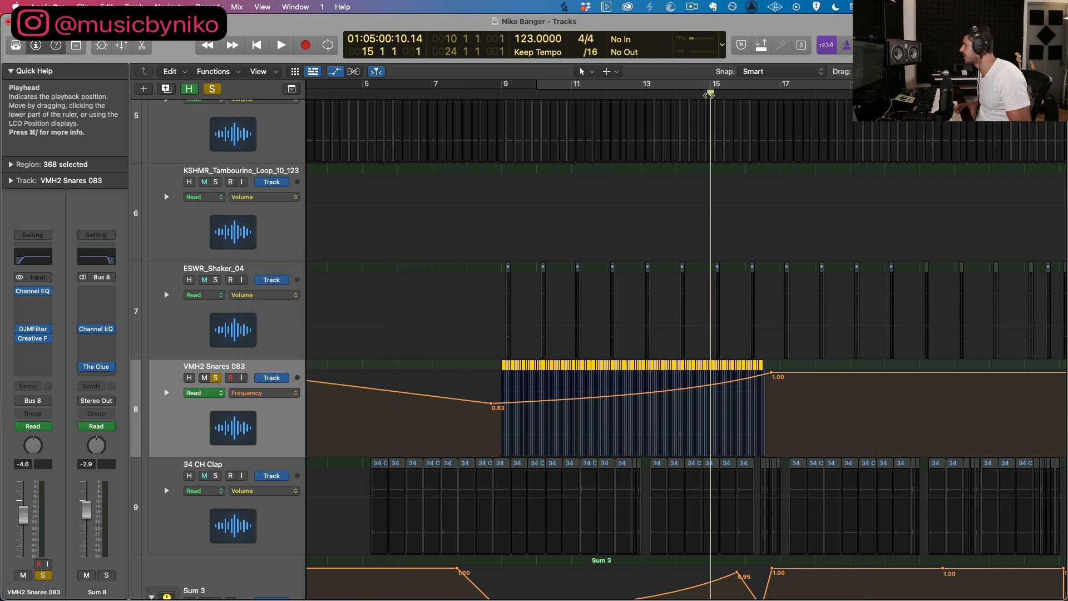
{"action": "key", "text": "space"}
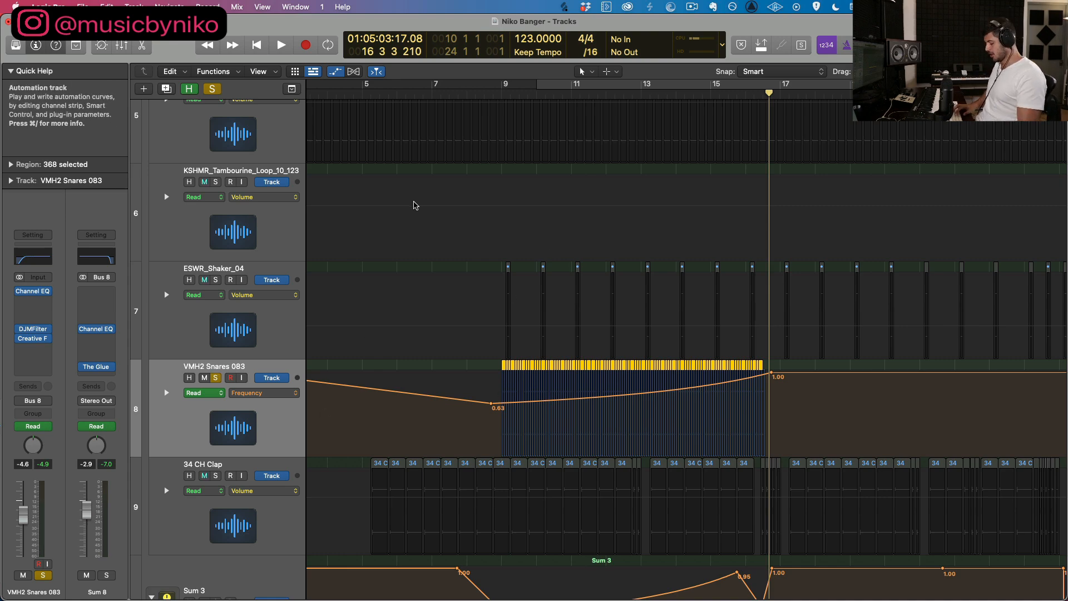
Step: Hide the track automation and look over the arrangement after the drop
{"action": "key", "text": "a"}
{"action": "scroll", "coordinate": [840, 264], "scroll_direction": "down", "scroll_amount": 5}
{"action": "scroll", "coordinate": [836, 261], "scroll_direction": "down", "scroll_amount": 10}
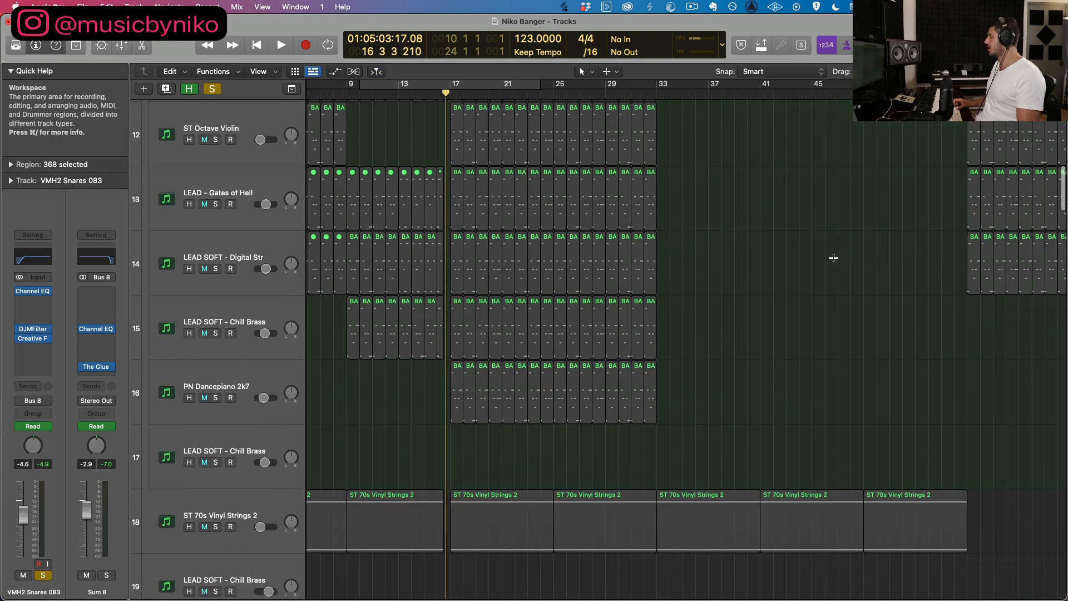
{"action": "scroll", "coordinate": [767, 283], "scroll_direction": "down", "scroll_amount": 20}
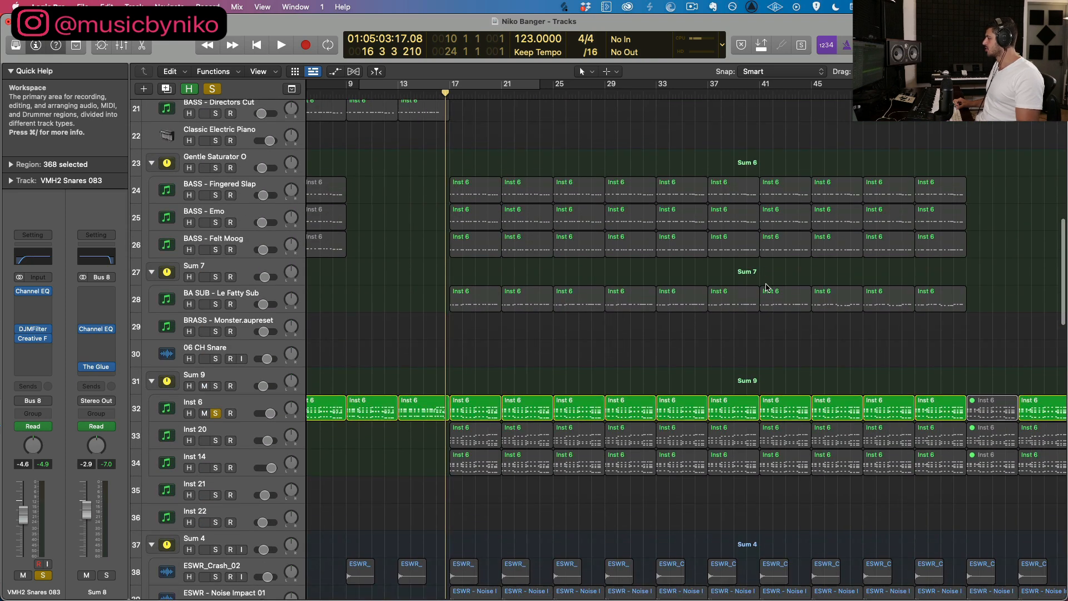
Step: Move the playhead to bar 57, clear all solos and select the Sum 9 track
{"action": "scroll", "coordinate": [718, 284], "scroll_direction": "down", "scroll_amount": 1}
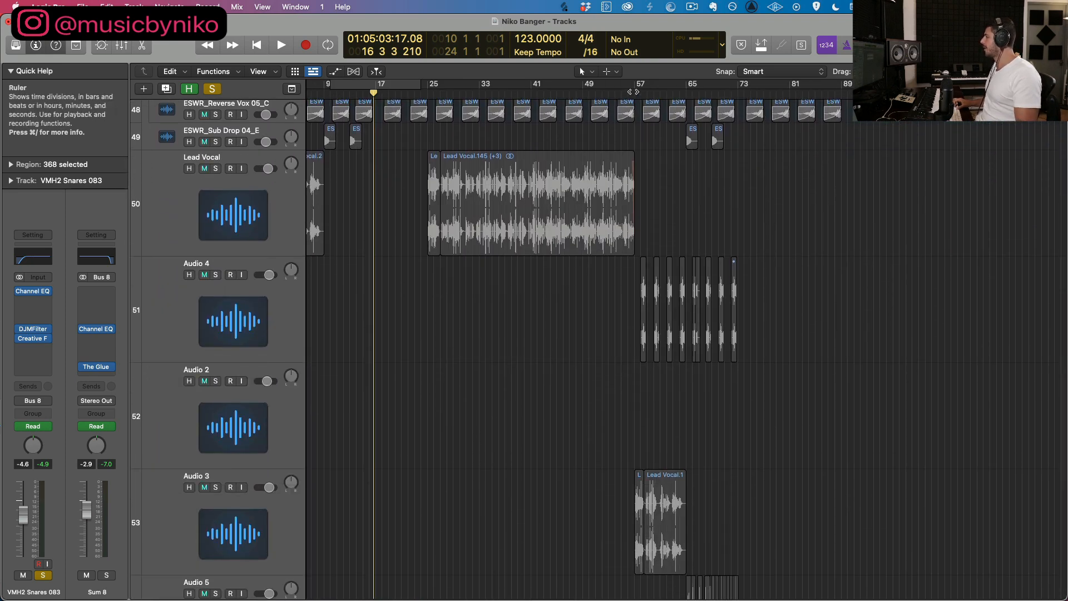
{"action": "left_click", "coordinate": [634, 92]}
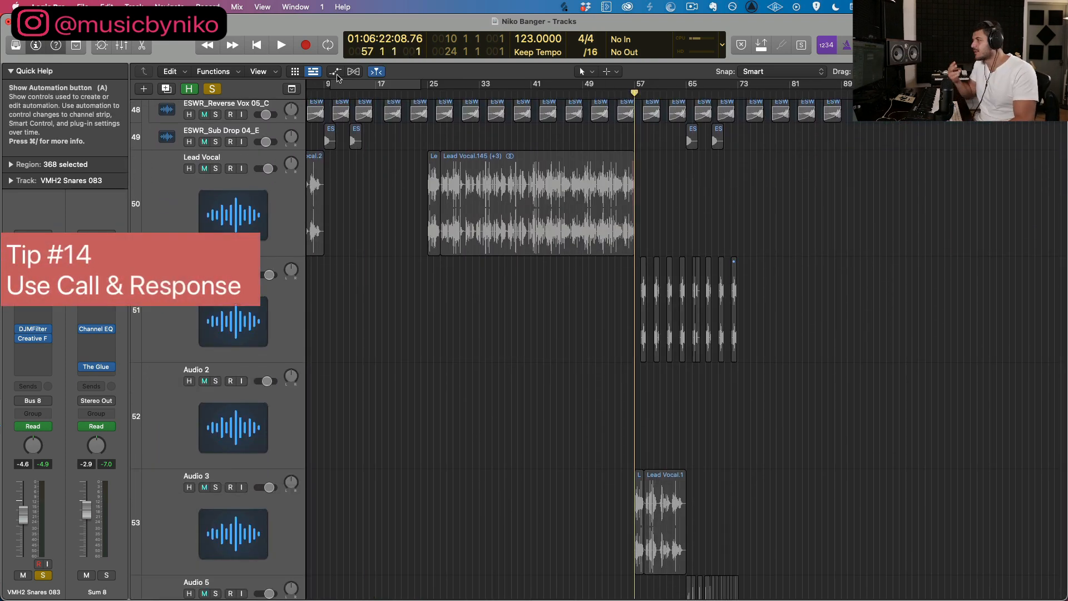
{"action": "left_click", "coordinate": [211, 89]}
{"action": "scroll", "coordinate": [463, 222], "scroll_direction": "right", "scroll_amount": 2}
{"action": "scroll", "coordinate": [463, 222], "scroll_direction": "right", "scroll_amount": 1}
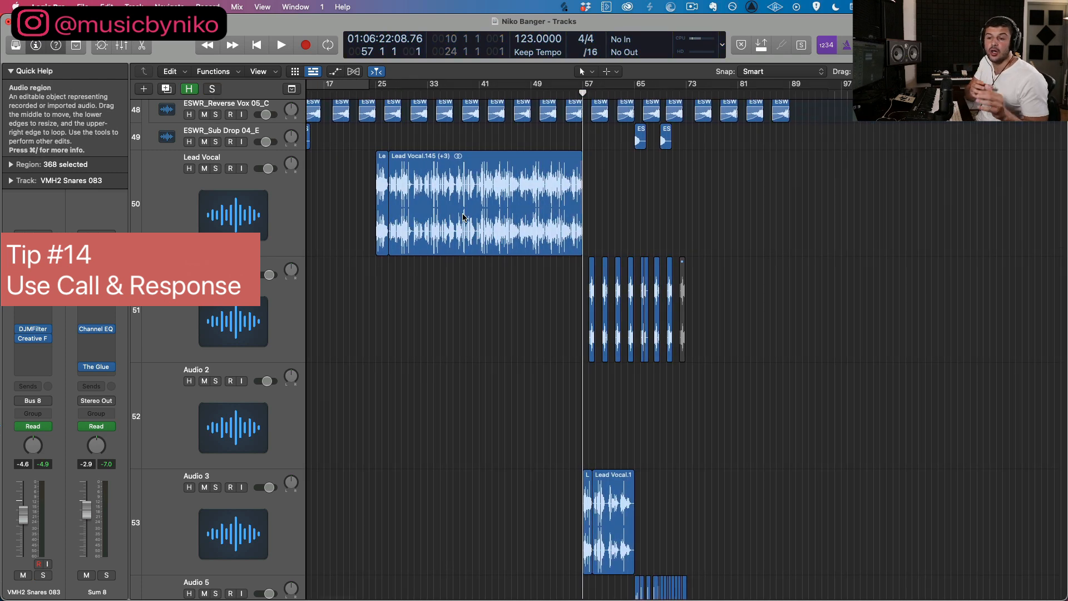
{"action": "scroll", "coordinate": [274, 306], "scroll_direction": "up", "scroll_amount": 15}
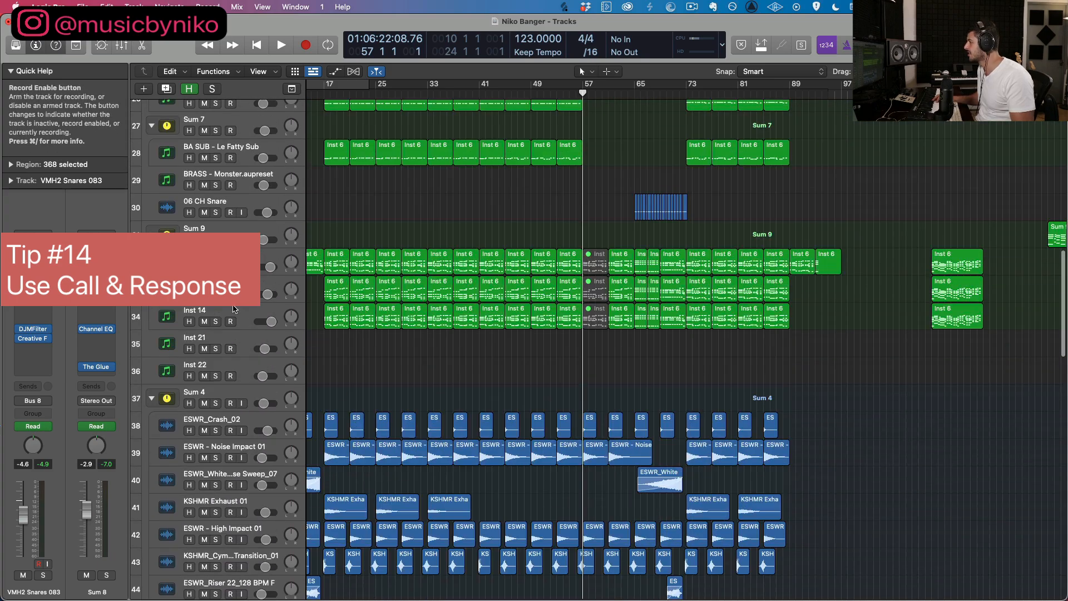
{"action": "left_click", "coordinate": [213, 233]}
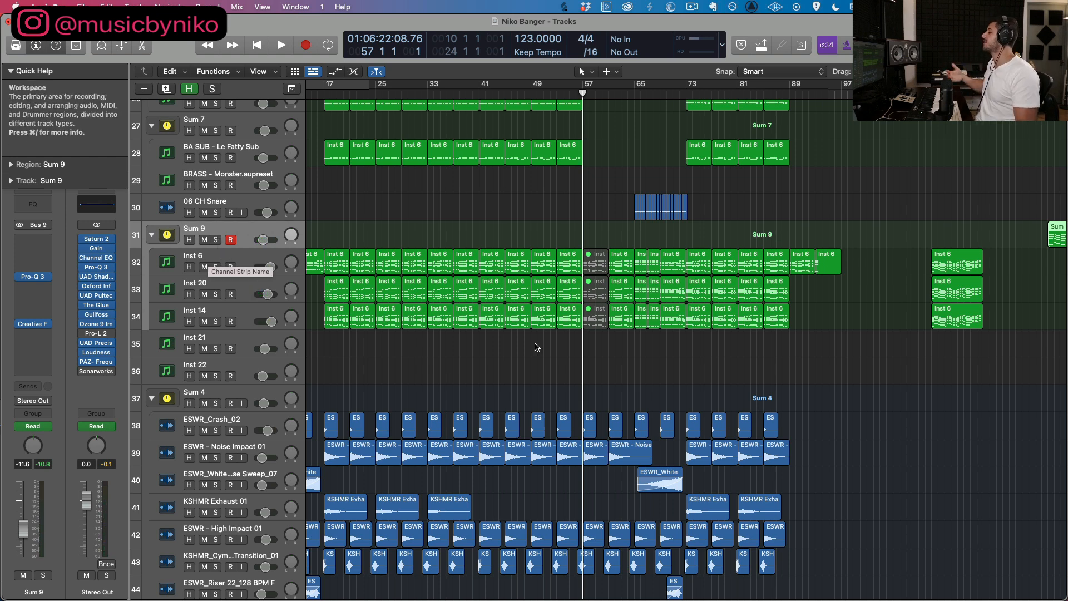
Step: Examine the vocal regions on Audio 3, Audio 4 and Audio 5 up close from bar 57 onward
{"action": "scroll", "coordinate": [535, 346], "scroll_direction": "down", "scroll_amount": 15}
{"action": "scroll", "coordinate": [537, 346], "scroll_direction": "down", "scroll_amount": 2}
{"action": "key", "text": "super+Right"}
{"action": "key", "text": "super+Right"}
{"action": "key", "text": "super+Right"}
{"action": "key", "text": "super+Right"}
{"action": "key", "text": "super+Right"}
{"action": "scroll", "coordinate": [542, 350], "scroll_direction": "up", "scroll_amount": 5}
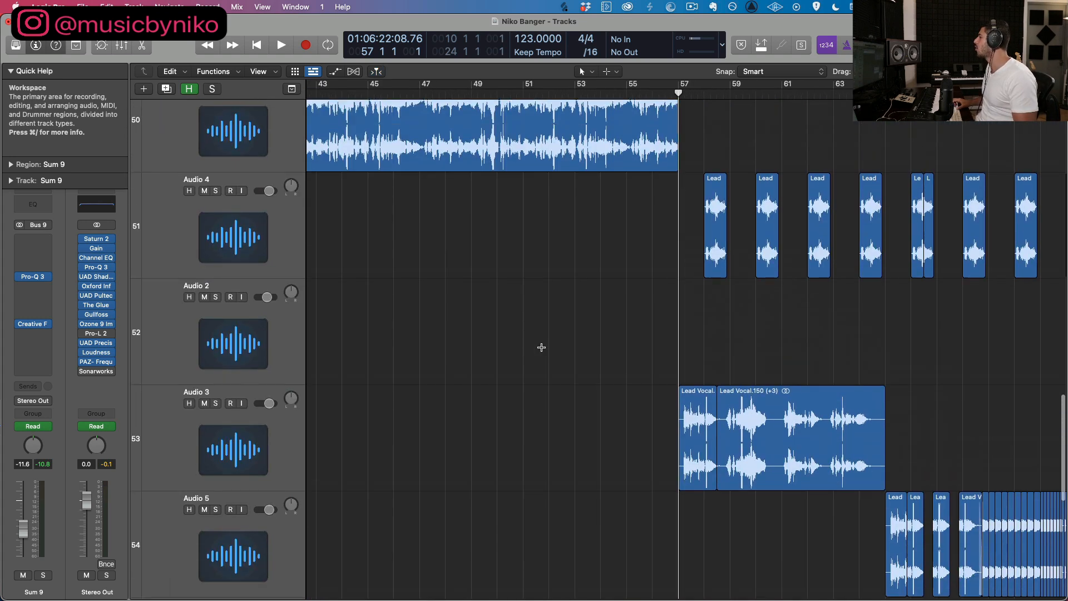
{"action": "scroll", "coordinate": [542, 349], "scroll_direction": "right", "scroll_amount": 3}
{"action": "key", "text": "super+Up"}
{"action": "scroll", "coordinate": [540, 348], "scroll_direction": "right", "scroll_amount": 3}
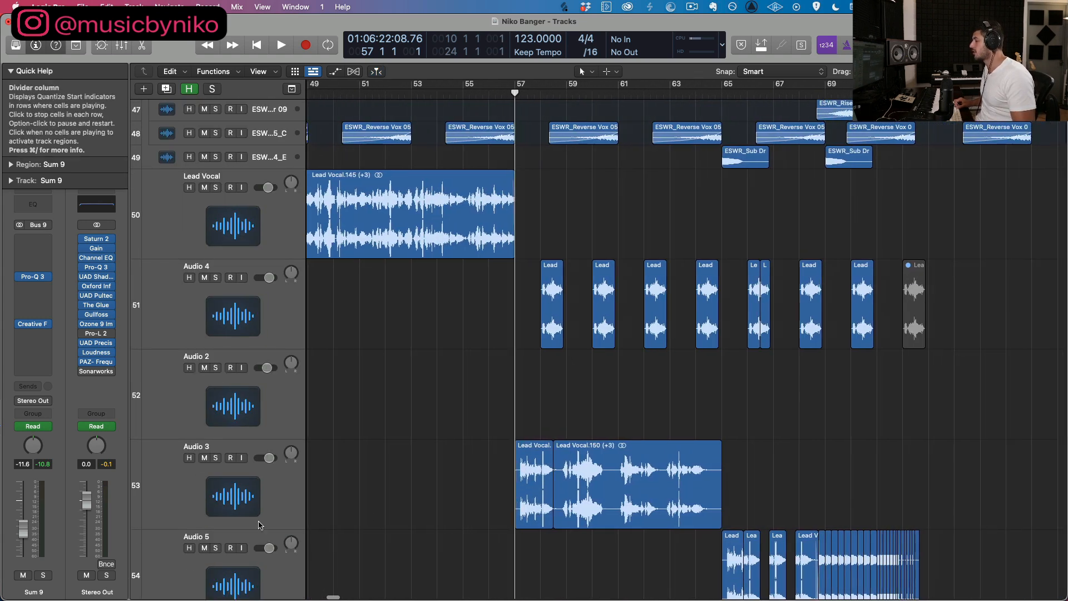
Step: Solo Audio 4 and Audio 3 and play the vocal call and response in a cycle from bar 57 to 67
{"action": "key", "text": "s"}
{"action": "left_click_drag", "start_coordinate": [516, 88], "coordinate": [776, 89]}
{"action": "left_click", "coordinate": [189, 313]}
{"action": "key", "text": "s"}
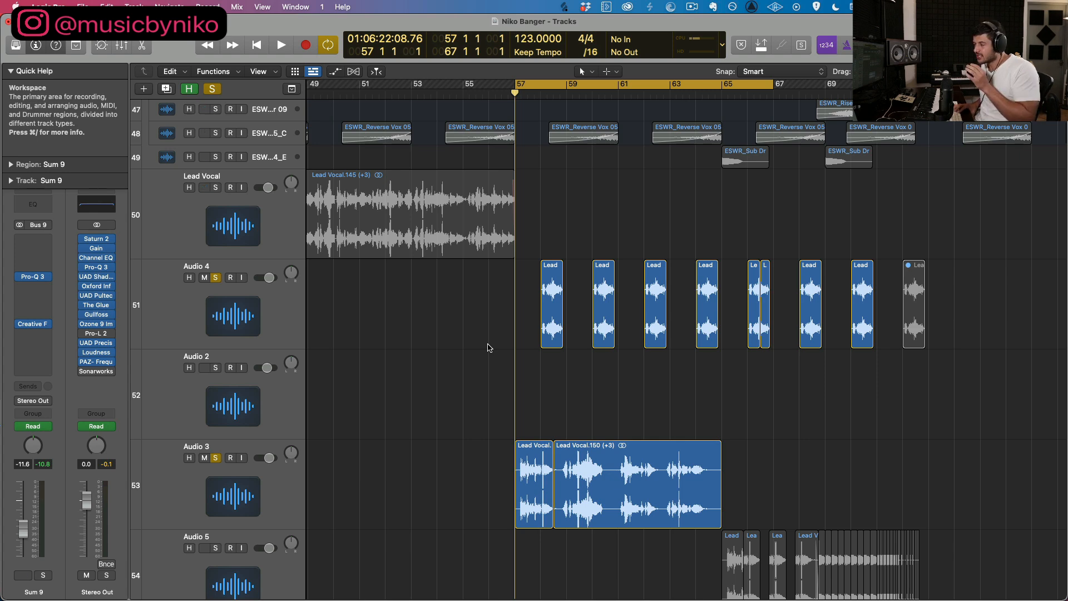
{"action": "key", "text": "space"}
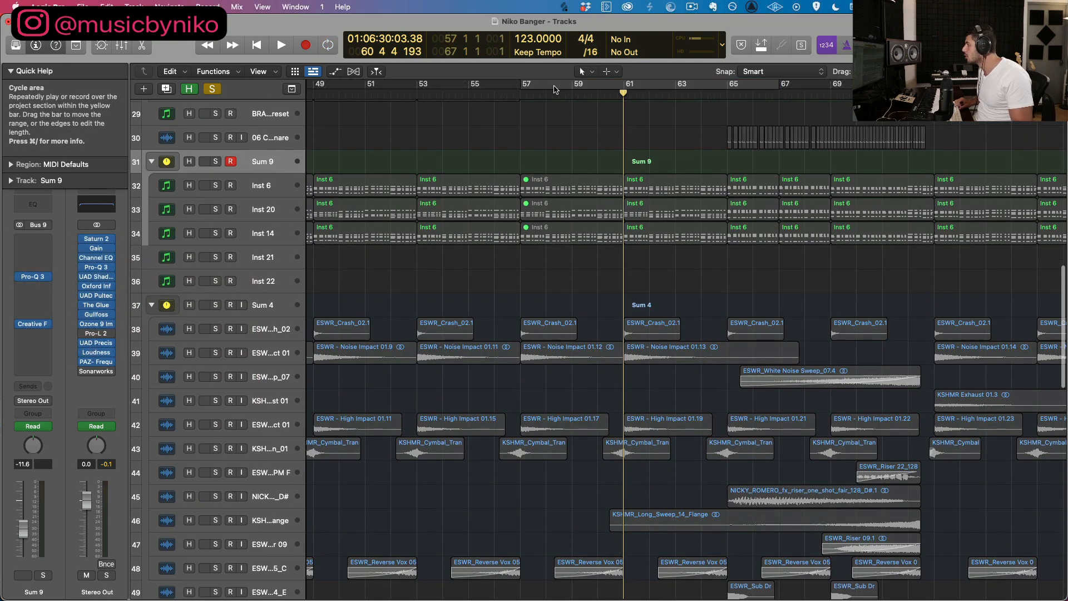
Step: Clear all solos and look over the melody and bass tracks back to the intro at bar 1
{"action": "scroll", "coordinate": [519, 134], "scroll_direction": "down", "scroll_amount": 10}
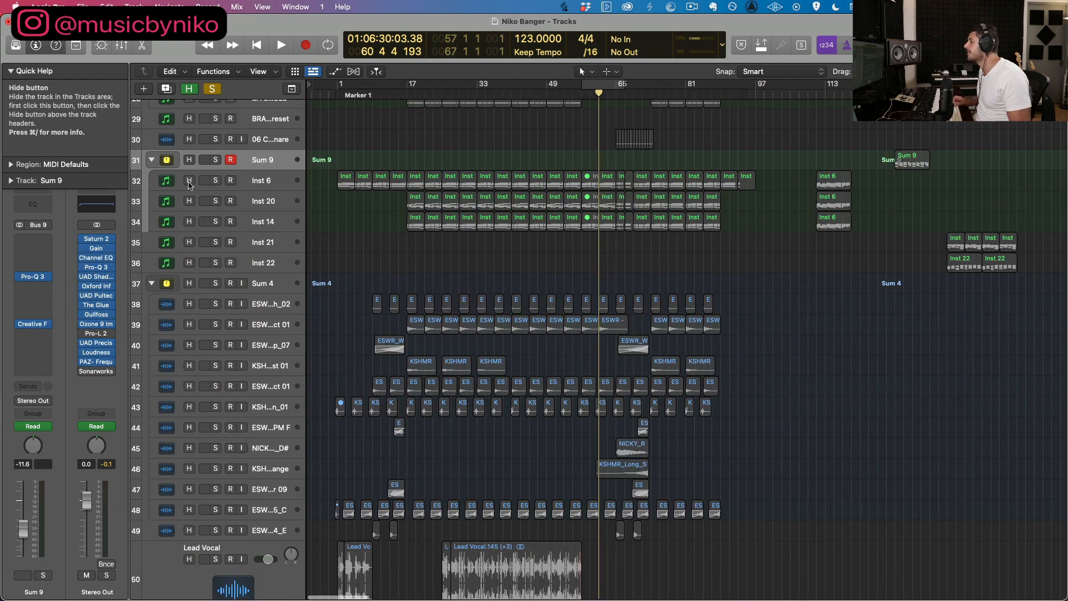
{"action": "scroll", "coordinate": [335, 207], "scroll_direction": "up", "scroll_amount": 5}
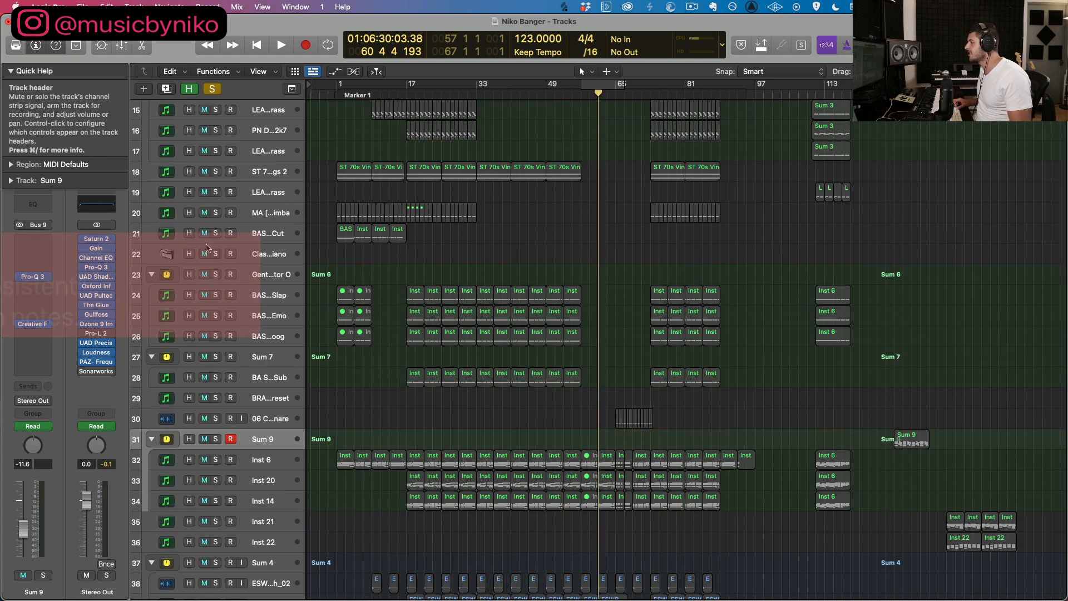
{"action": "scroll", "coordinate": [217, 232], "scroll_direction": "up", "scroll_amount": 4}
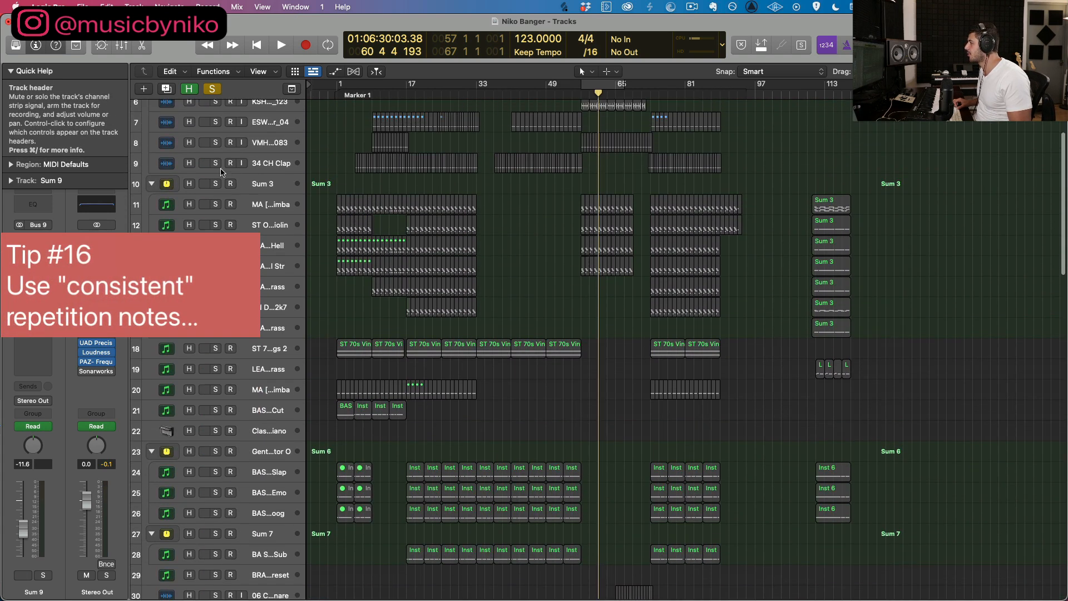
{"action": "left_click", "coordinate": [209, 89]}
{"action": "scroll", "coordinate": [327, 297], "scroll_direction": "up", "scroll_amount": 6}
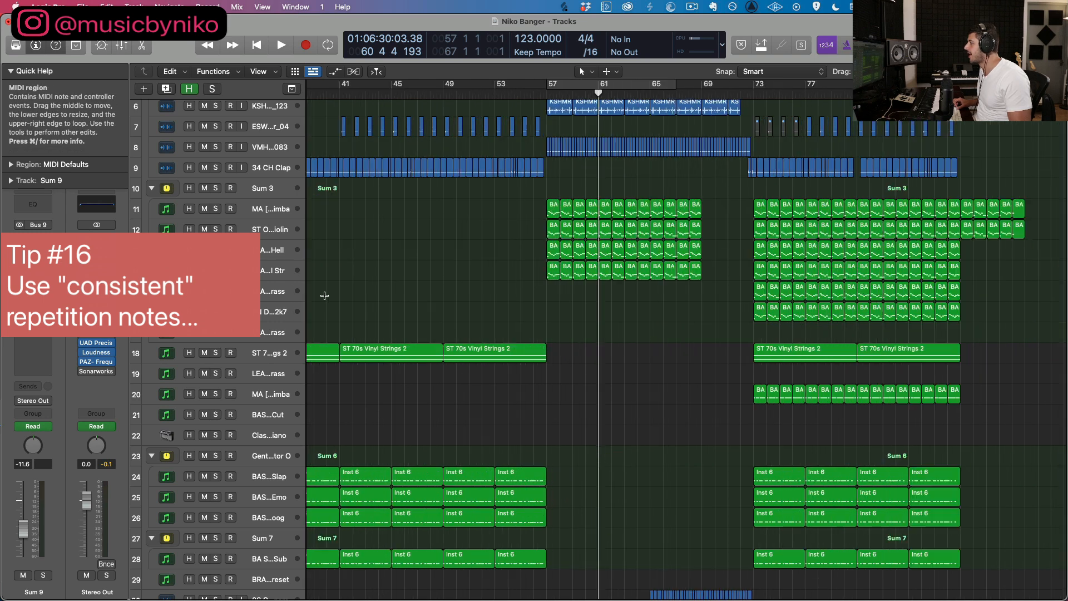
{"action": "scroll", "coordinate": [327, 297], "scroll_direction": "left", "scroll_amount": 5}
{"action": "scroll", "coordinate": [305, 389], "scroll_direction": "up", "scroll_amount": 2}
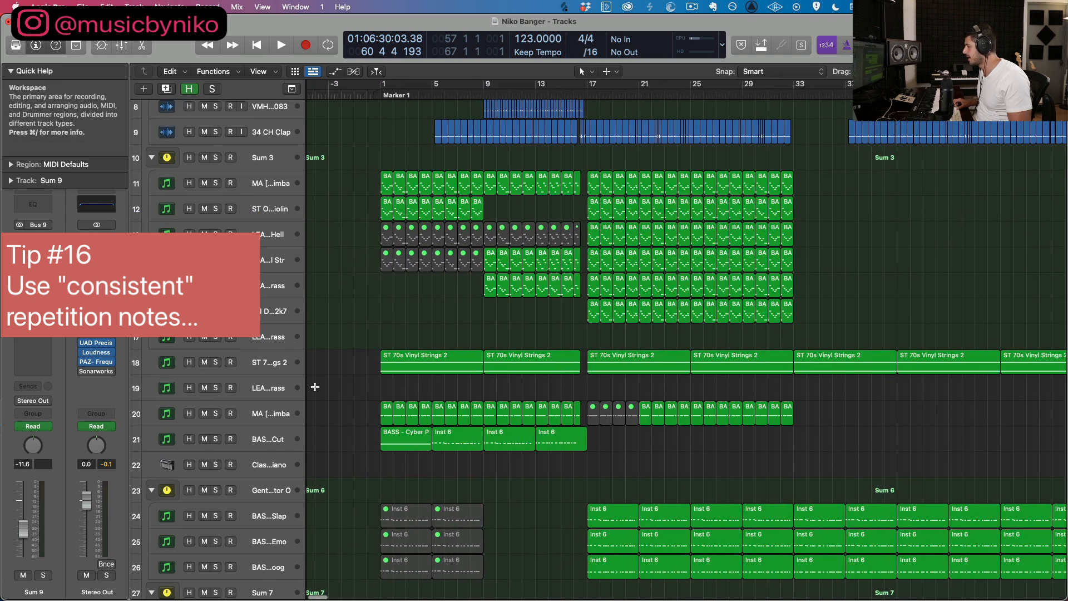
{"action": "scroll", "coordinate": [300, 390], "scroll_direction": "down", "scroll_amount": 1}
Step: Select the MA [Tropical] Marimba track, enlarge the tracks and set the cycle range to bars 1 to 17
{"action": "left_click", "coordinate": [260, 394]}
{"action": "key", "text": "super+Down"}
{"action": "key", "text": "super+Down"}
{"action": "key", "text": "super+Down"}
{"action": "key", "text": "super+Down"}
{"action": "key", "text": "super+Down"}
{"action": "left_click_drag", "start_coordinate": [382, 85], "coordinate": [587, 99]}
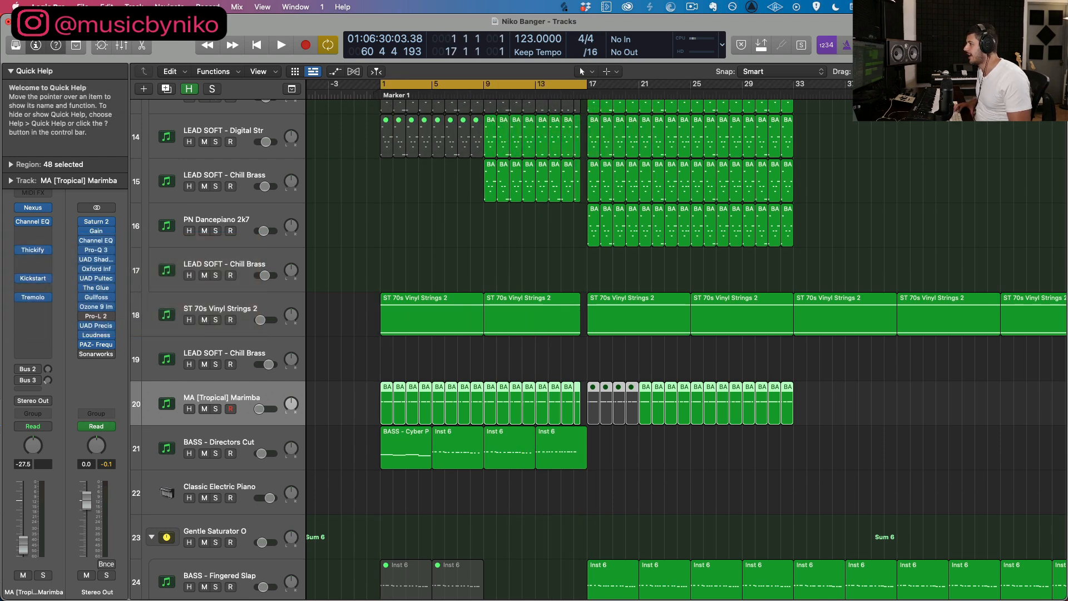
Step: Collapse Quick Help, solo MA [Tropical] Marimba and play it while checking its Channel EQ curve
{"action": "left_click", "coordinate": [10, 68]}
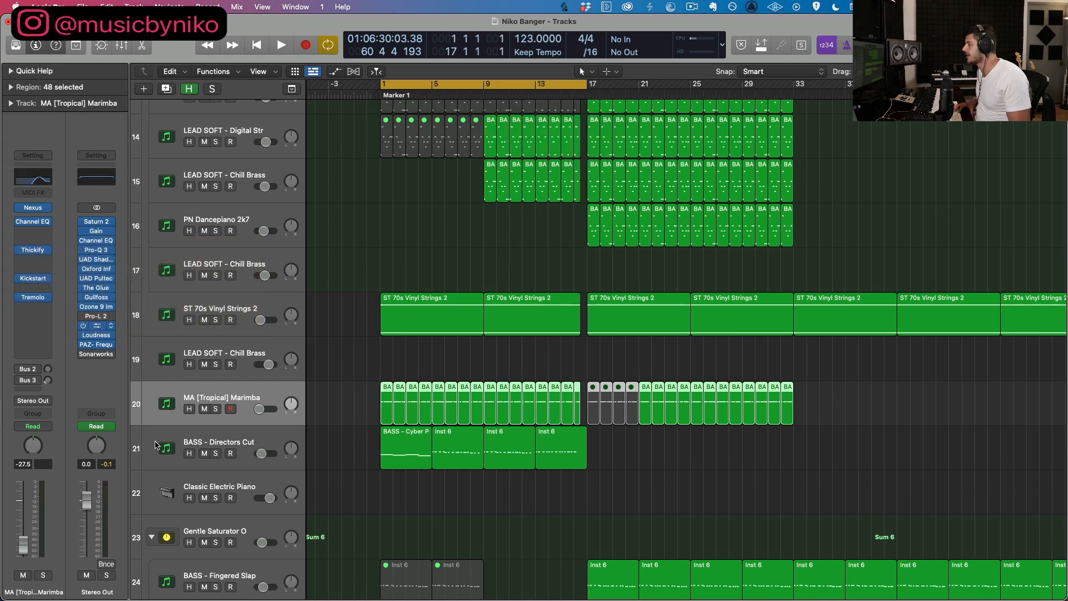
{"action": "left_click", "coordinate": [216, 409]}
{"action": "key", "text": "space"}
{"action": "left_click", "coordinate": [33, 221]}
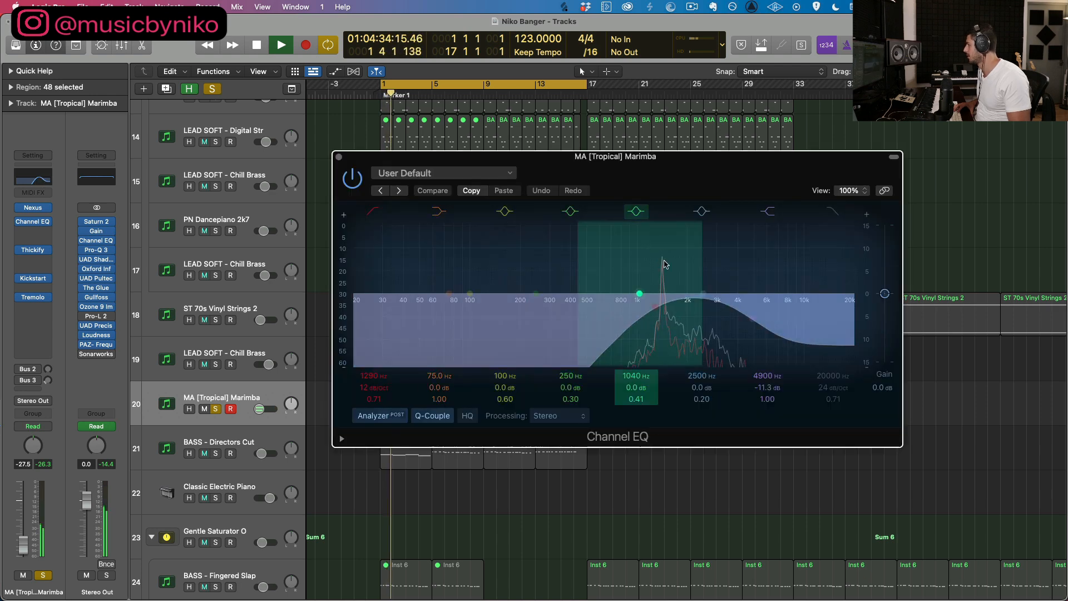
{"action": "left_click", "coordinate": [347, 174]}
{"action": "left_click", "coordinate": [339, 158]}
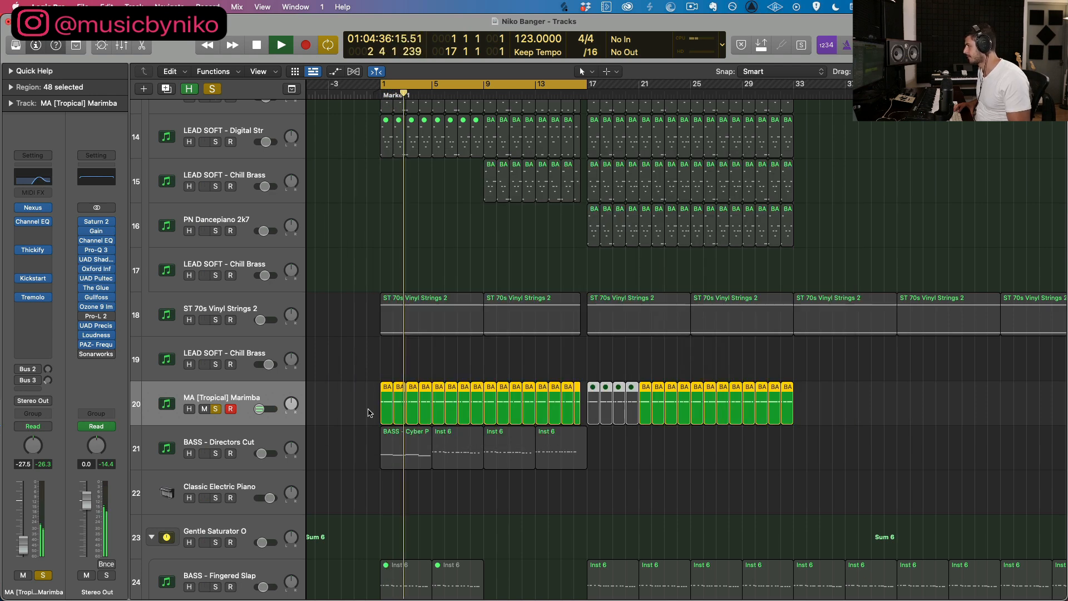
{"action": "key", "text": "space"}
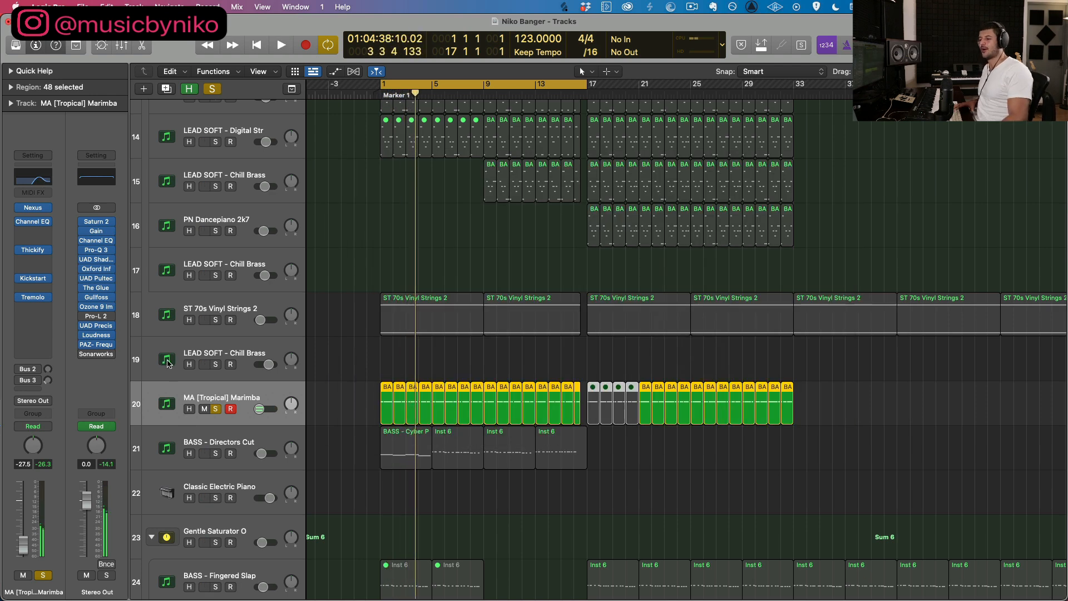
Step: Play the soloed marimba in a cycle from bar 21 to 32 while viewing its Tremolo panning settings
{"action": "left_click_drag", "start_coordinate": [340, 390], "coordinate": [584, 417]}
{"action": "left_click_drag", "start_coordinate": [626, 87], "coordinate": [779, 90]}
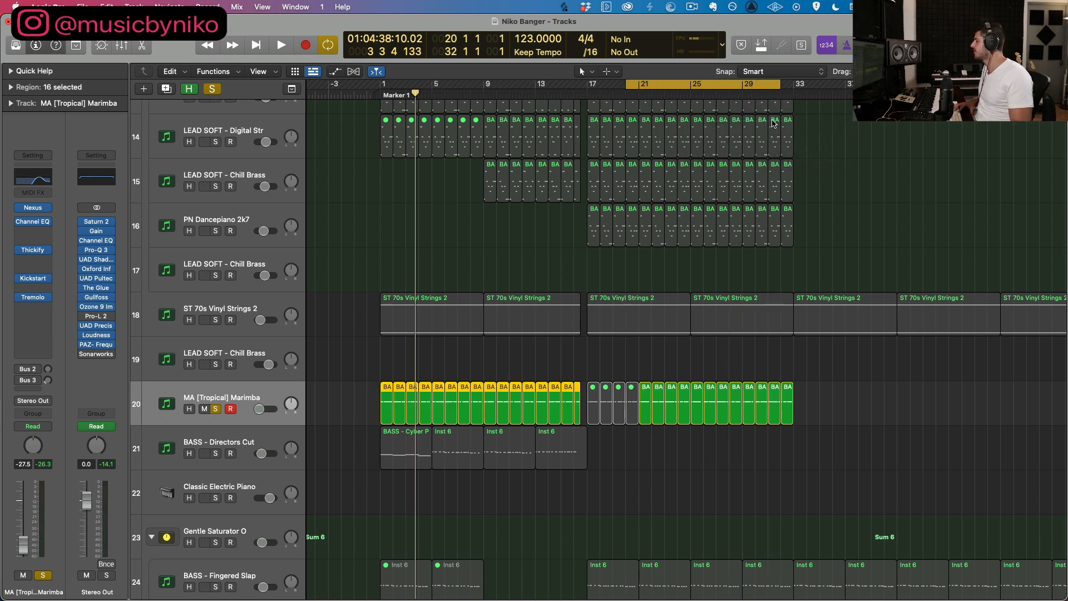
{"action": "left_click", "coordinate": [34, 298]}
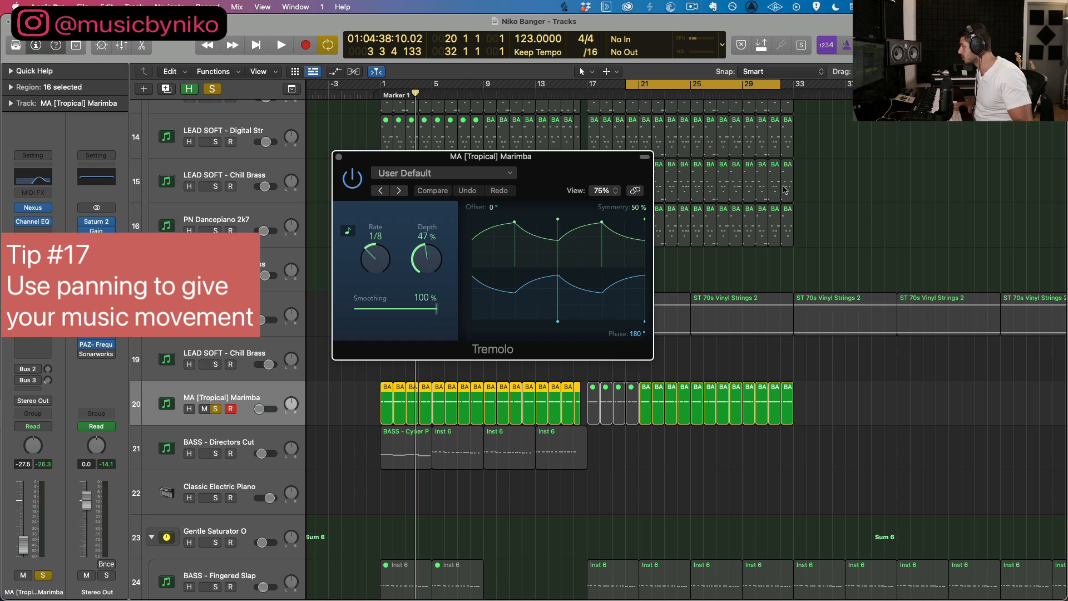
{"action": "key", "text": "space"}
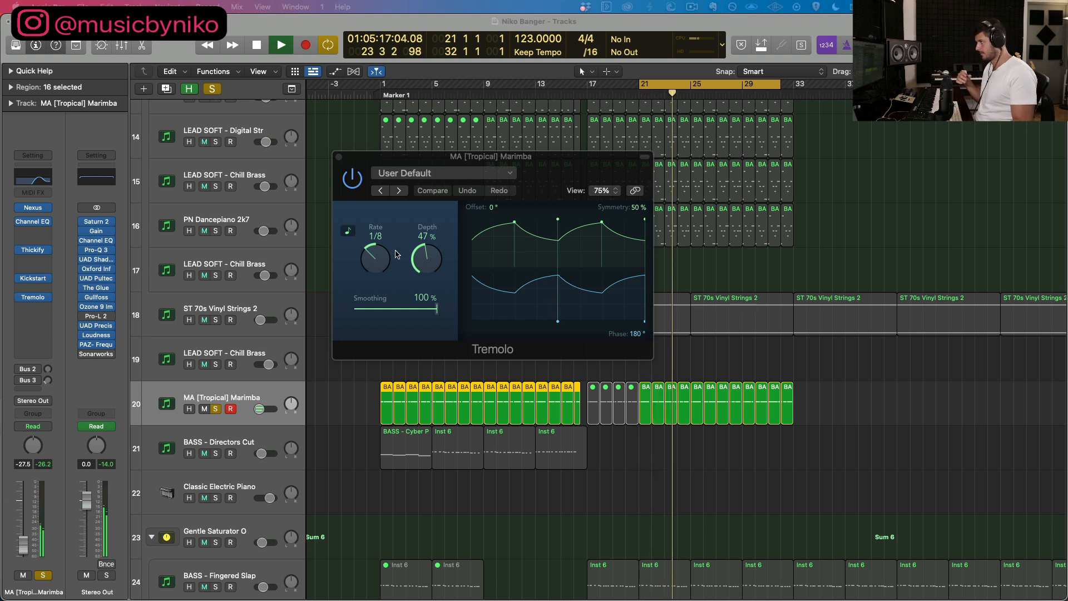
{"action": "left_click", "coordinate": [337, 156]}
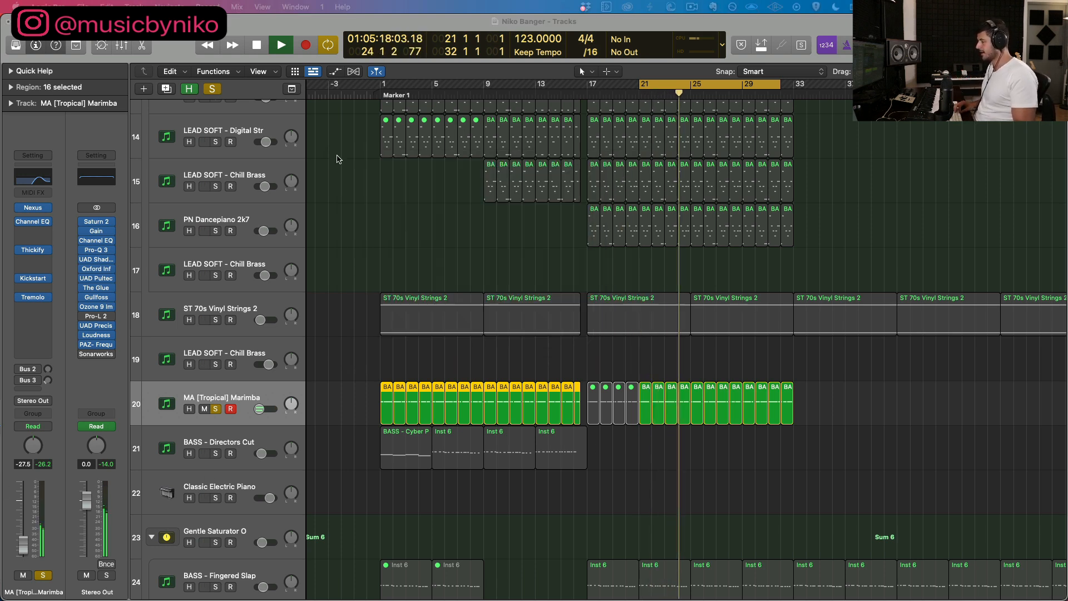
Step: Solo ST 70s Vinyl Strings 2 in place of the marimba and select the strings track
{"action": "left_click", "coordinate": [215, 320]}
{"action": "left_click", "coordinate": [215, 409]}
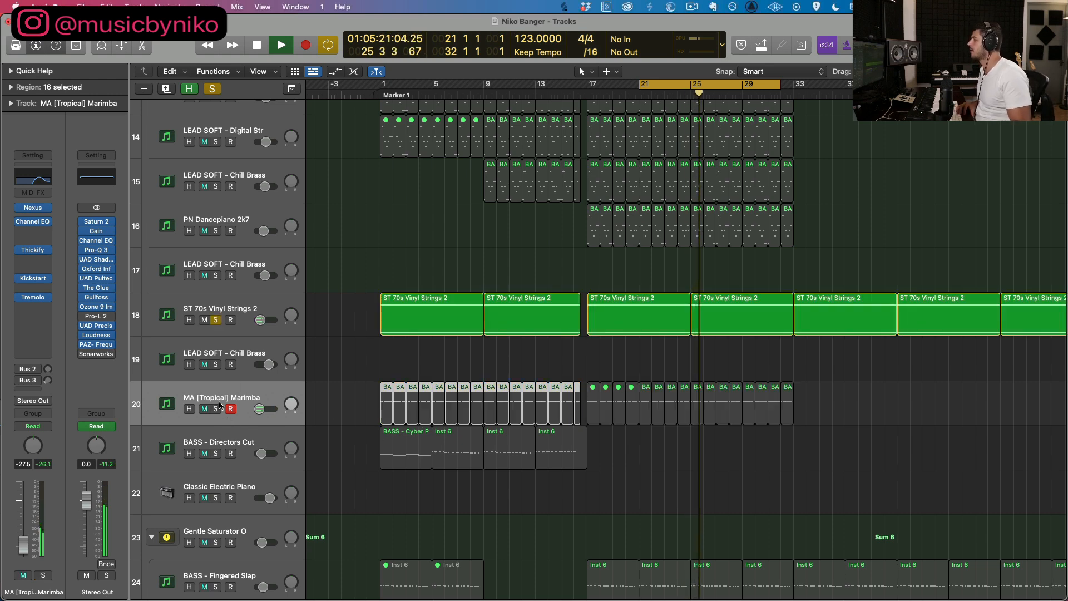
{"action": "left_click", "coordinate": [244, 314]}
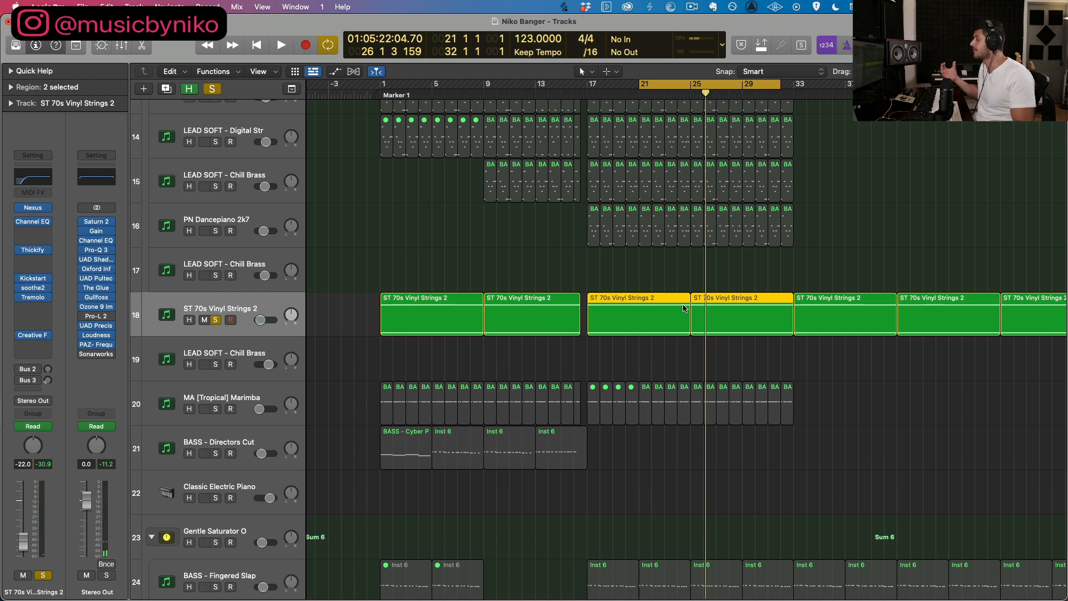
Step: Extend the cycle range to start at bar 17, clear all solos and play the full mix
{"action": "left_click_drag", "start_coordinate": [641, 84], "coordinate": [587, 84]}
{"action": "scroll", "coordinate": [470, 266], "scroll_direction": "down", "scroll_amount": 1}
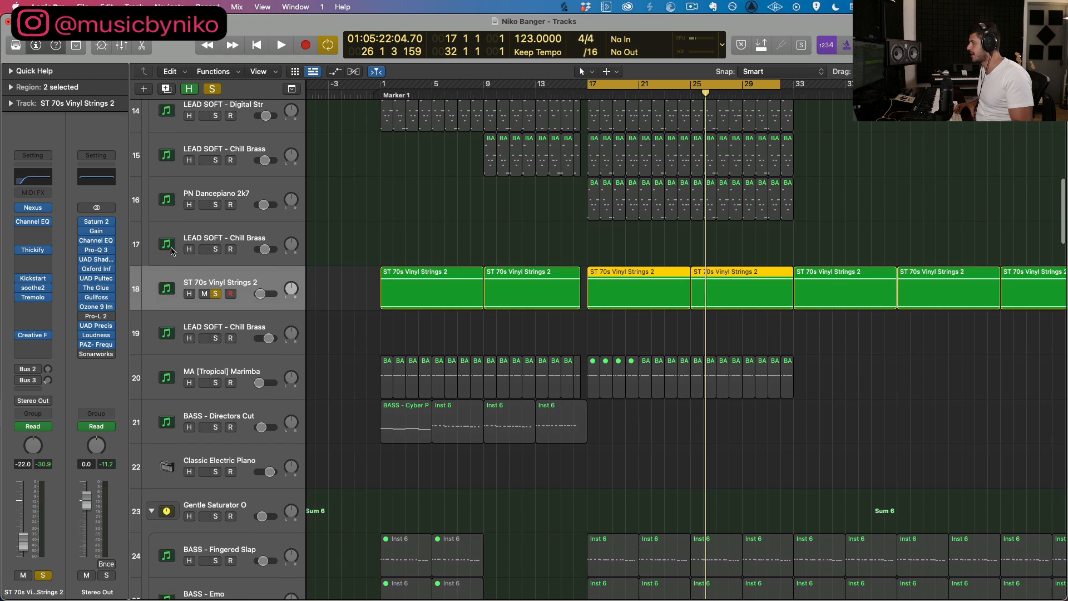
{"action": "left_click", "coordinate": [212, 90]}
{"action": "key", "text": "space"}
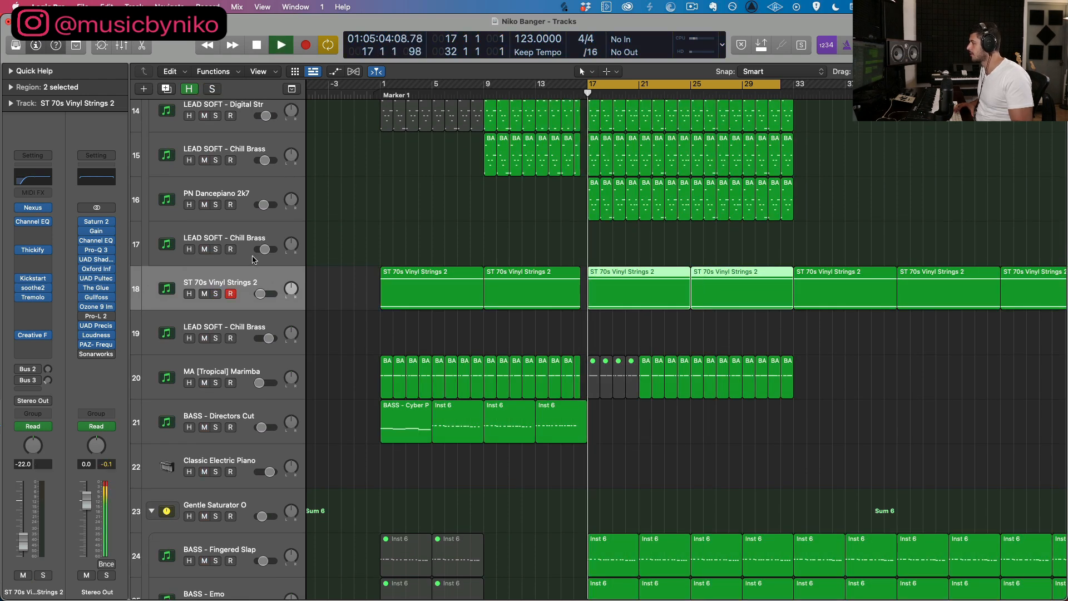
Step: Raise ST 70s Vinyl Strings 2's volume to -15.0 dB, toggling its mute to compare the mix with and without it
{"action": "left_click", "coordinate": [204, 294]}
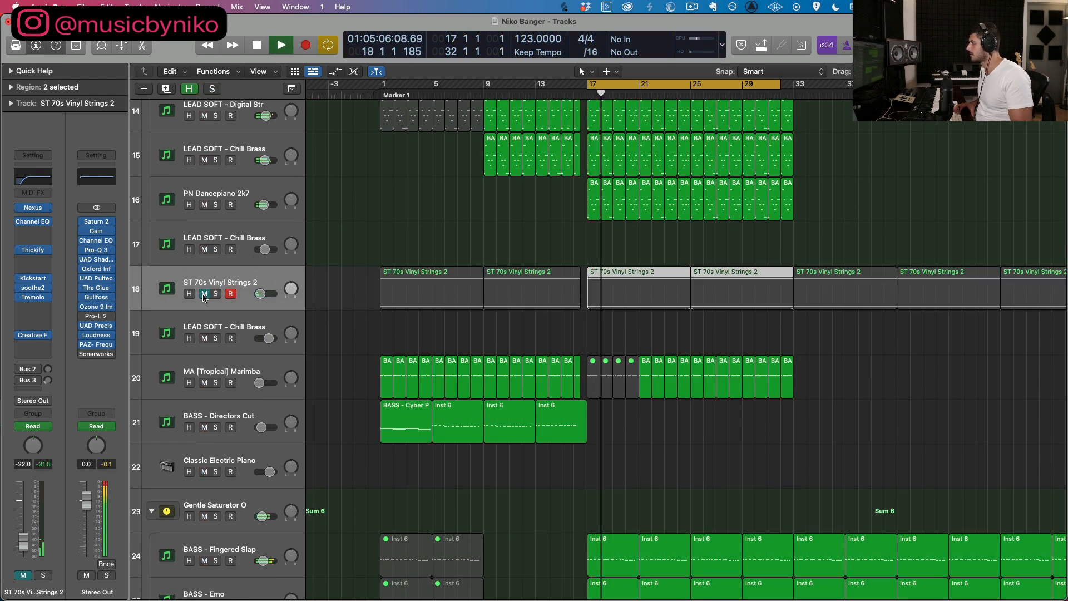
{"action": "left_click", "coordinate": [204, 294]}
{"action": "left_click_drag", "start_coordinate": [260, 293], "coordinate": [261, 294]}
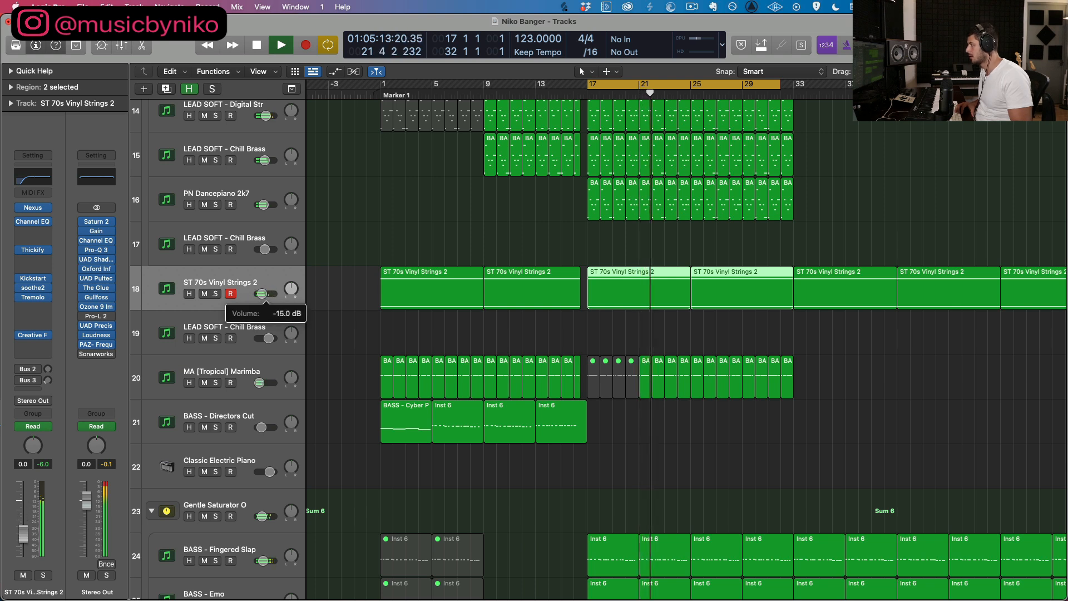
{"action": "left_click", "coordinate": [206, 295]}
{"action": "left_click", "coordinate": [205, 294]}
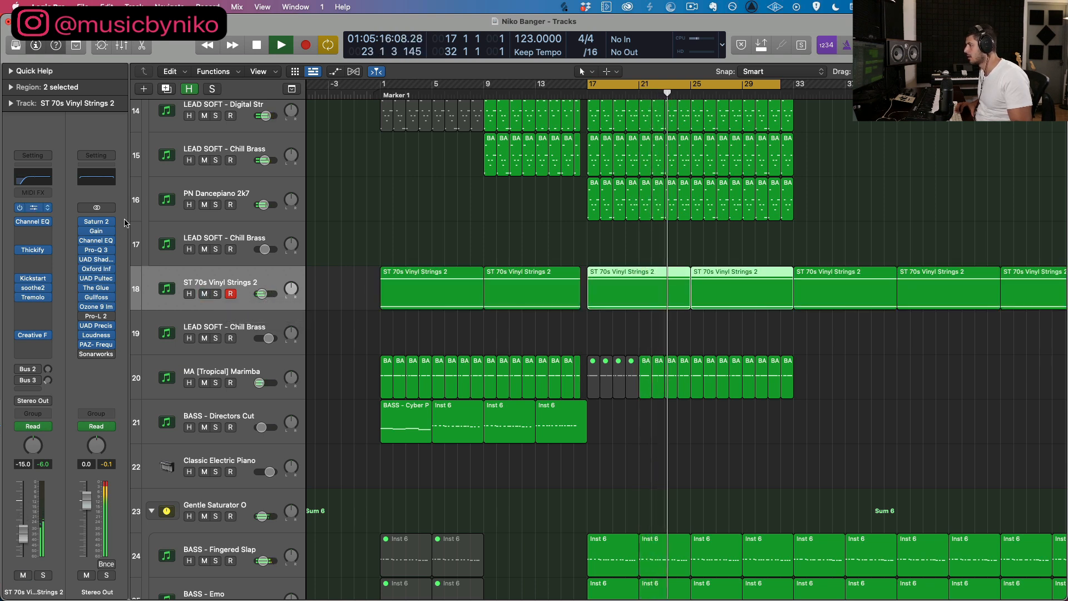
Step: Inspect the Channel EQ on ST 70s Vinyl Strings 2 while briefly playing the mix from bar 17
{"action": "left_click", "coordinate": [38, 178]}
{"action": "key", "text": "space"}
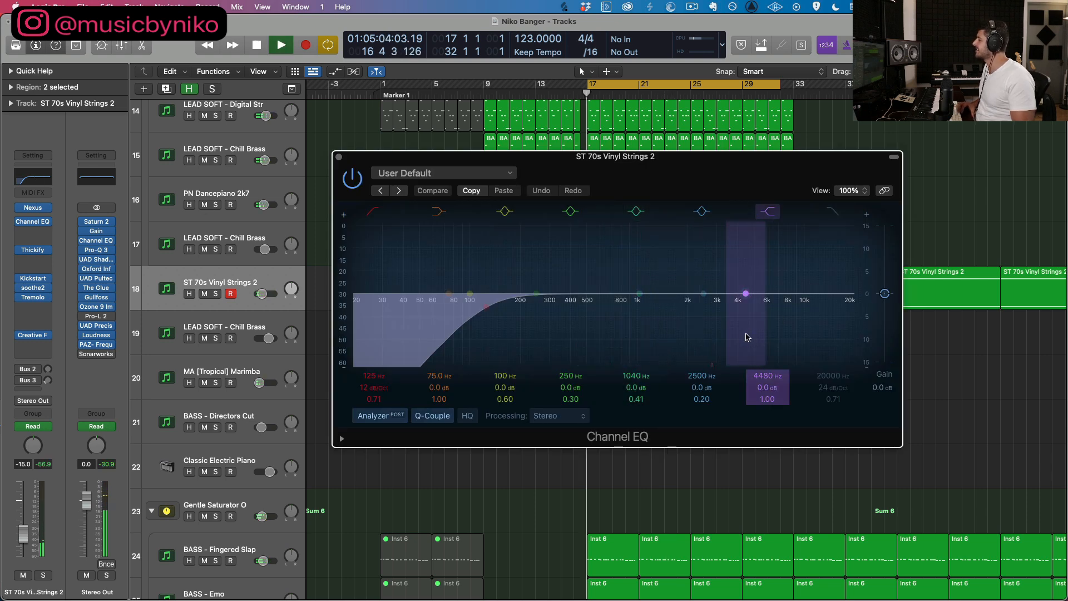
{"action": "key", "text": "space"}
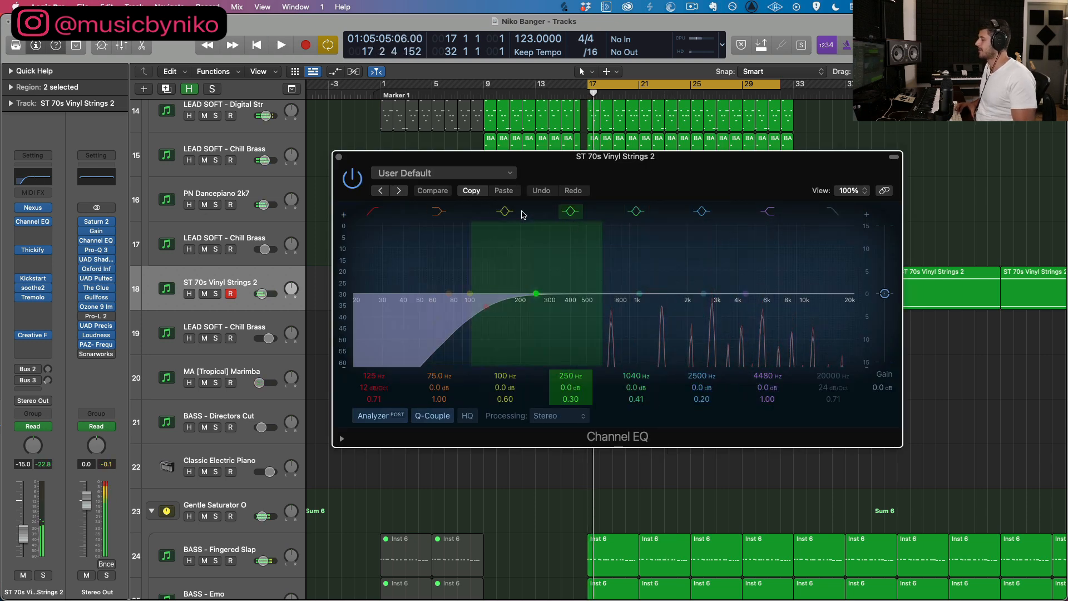
{"action": "left_click", "coordinate": [339, 157]}
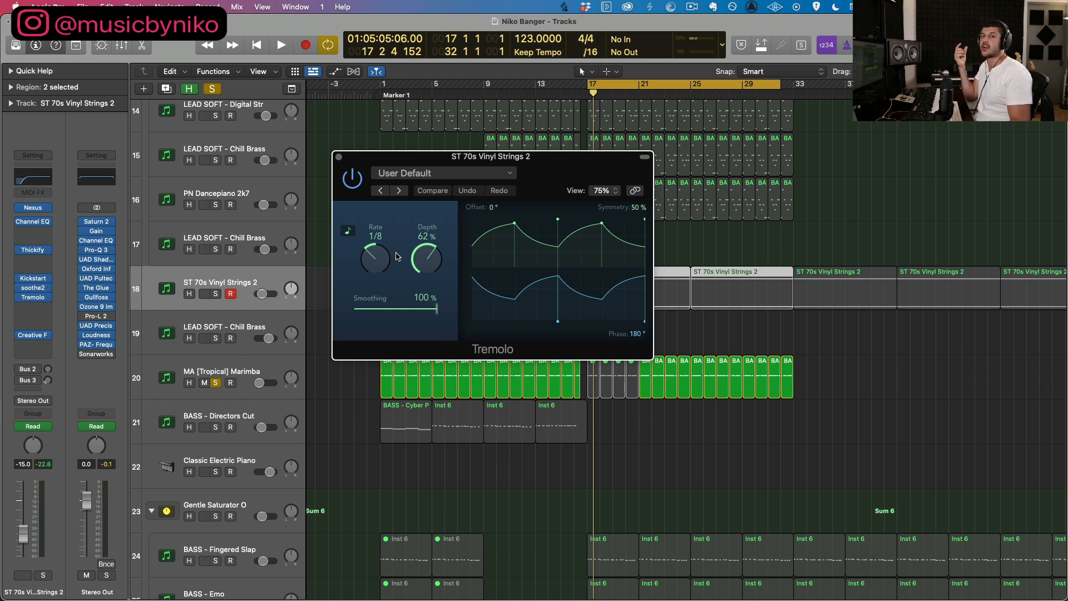
Step: Close the strings' Tremolo plug-in and open the PAZ Frequency analyzer on the Stereo Out
{"action": "left_click", "coordinate": [338, 157]}
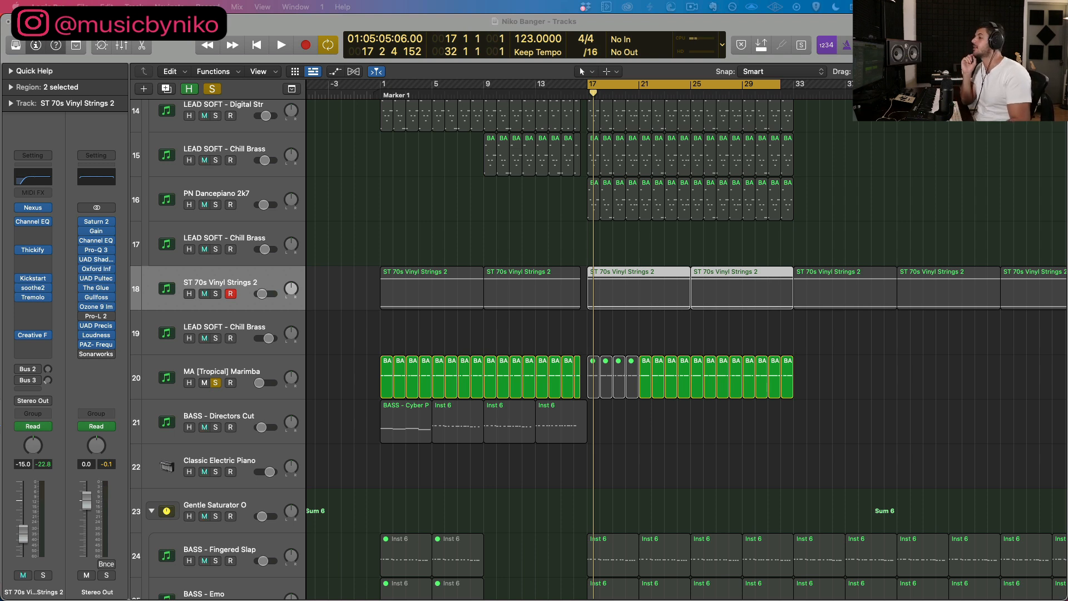
{"action": "left_click", "coordinate": [97, 345]}
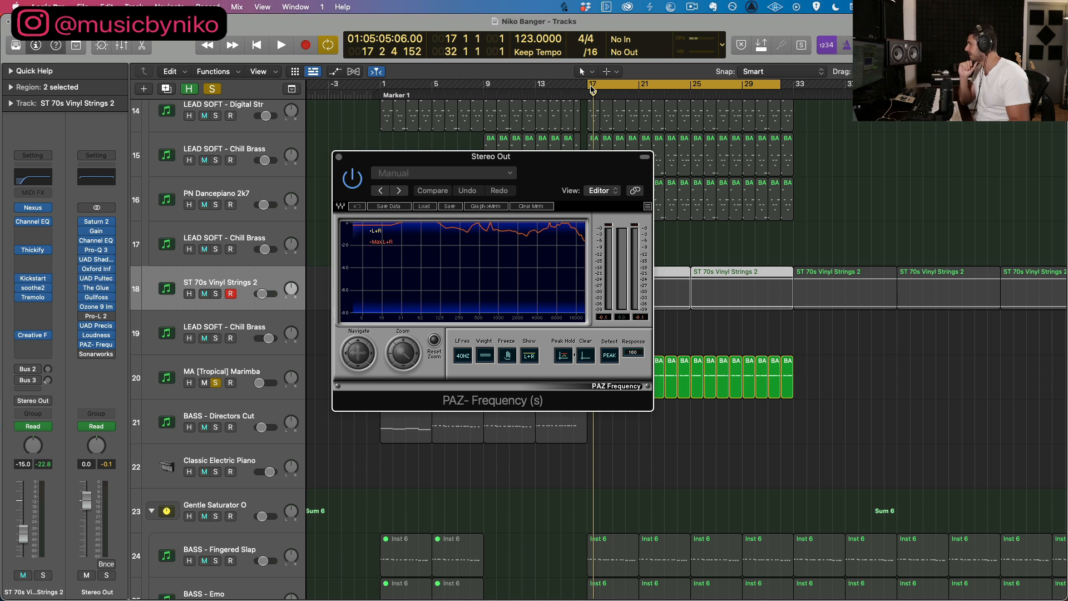
Step: Extend the cycle range back to bar 1 and clear all track solos, closing the PAZ Frequency analyzer
{"action": "left_click_drag", "start_coordinate": [592, 90], "coordinate": [384, 89]}
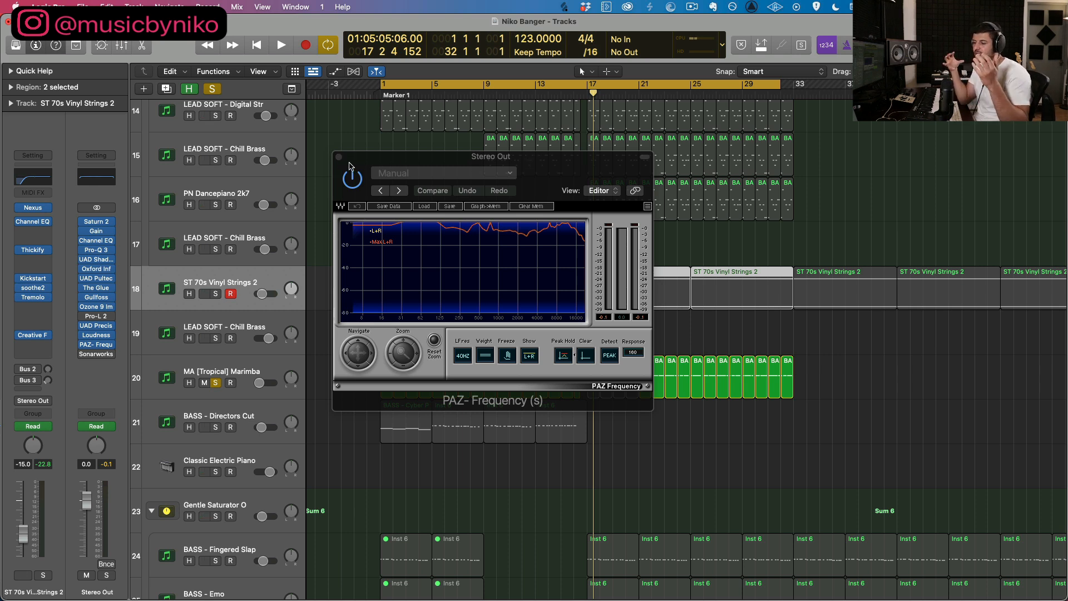
{"action": "left_click", "coordinate": [340, 158]}
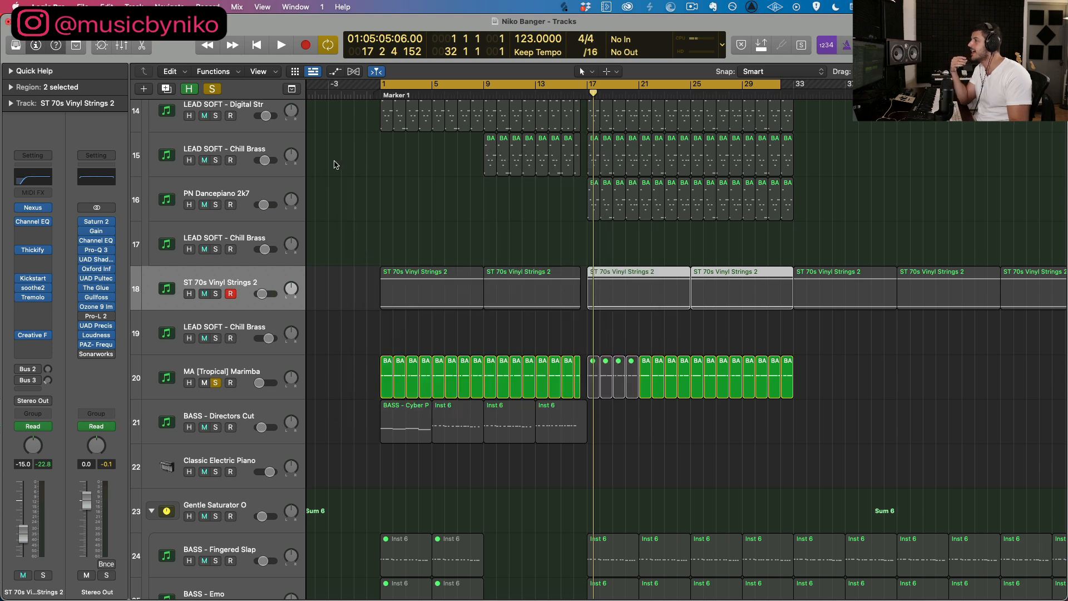
{"action": "left_click", "coordinate": [213, 90]}
{"action": "scroll", "coordinate": [315, 221], "scroll_direction": "up", "scroll_amount": 15}
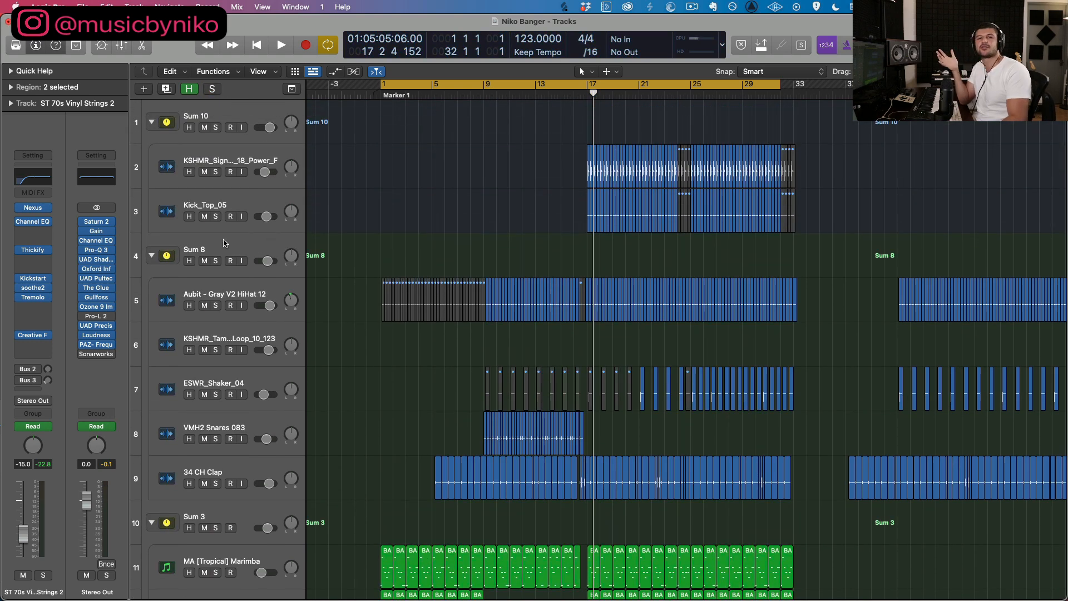
{"action": "scroll", "coordinate": [222, 245], "scroll_direction": "left", "scroll_amount": 1}
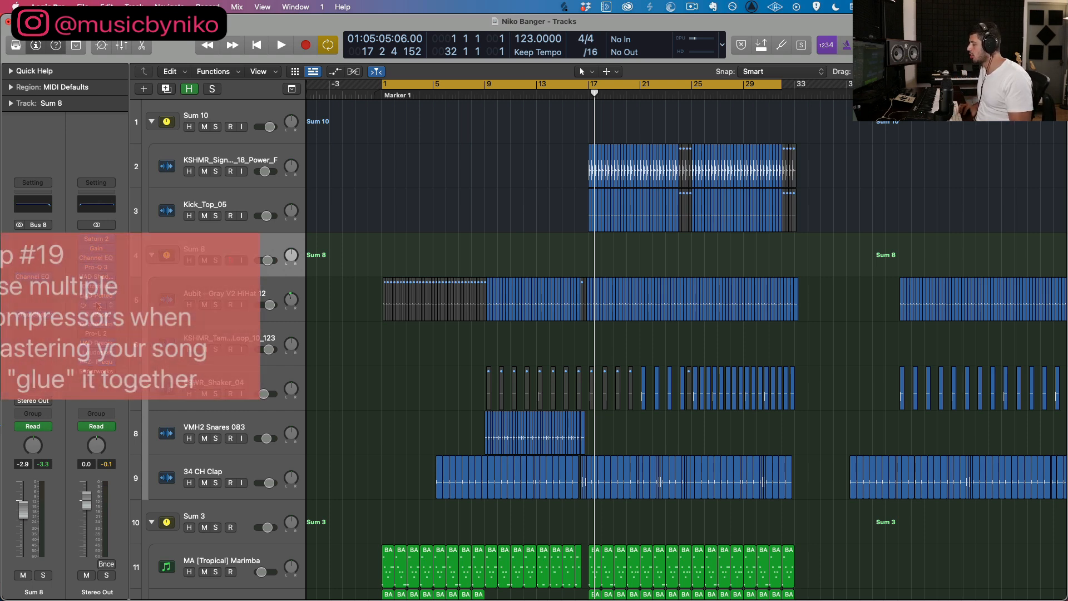
Step: Open the UAD Shadow Hills Mastering Compressor on the Stereo Out and toggle its bypass while playing the song from the start
{"action": "left_click", "coordinate": [96, 279]}
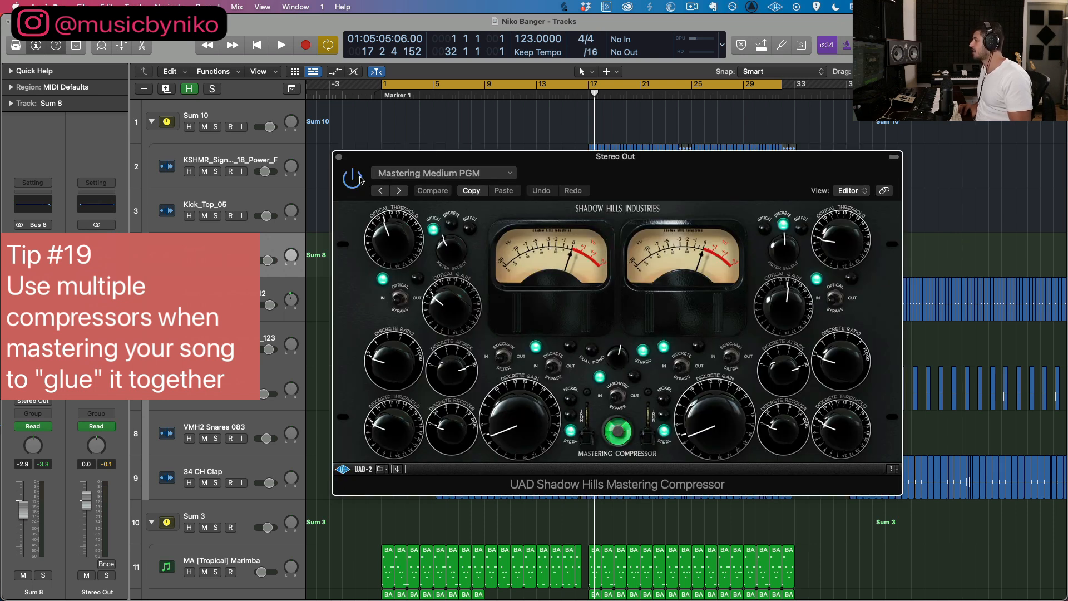
{"action": "key", "text": "Return"}
{"action": "key", "text": "space"}
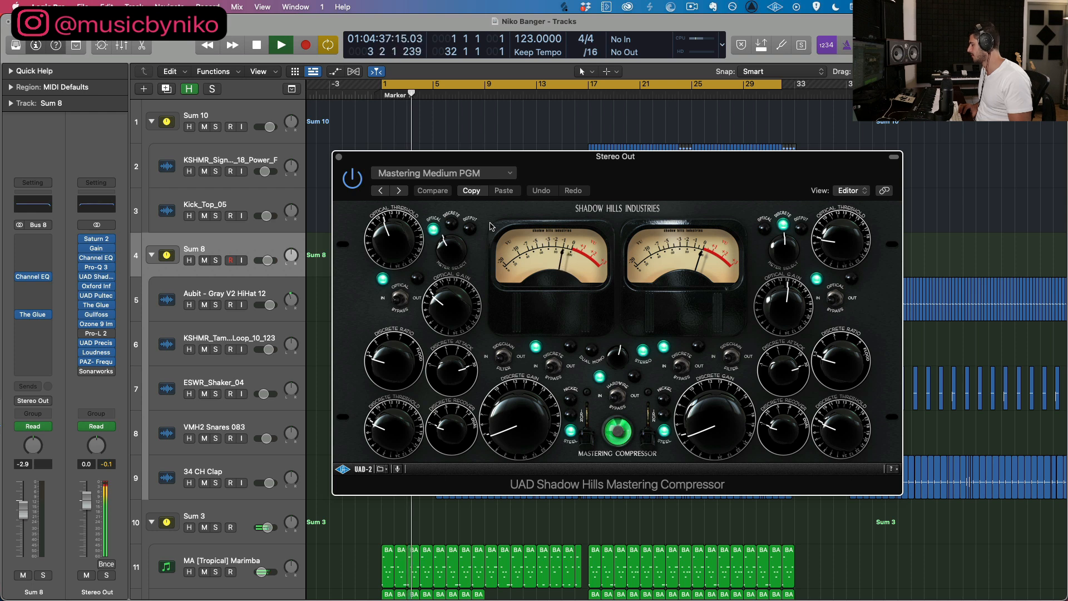
{"action": "left_click", "coordinate": [351, 178]}
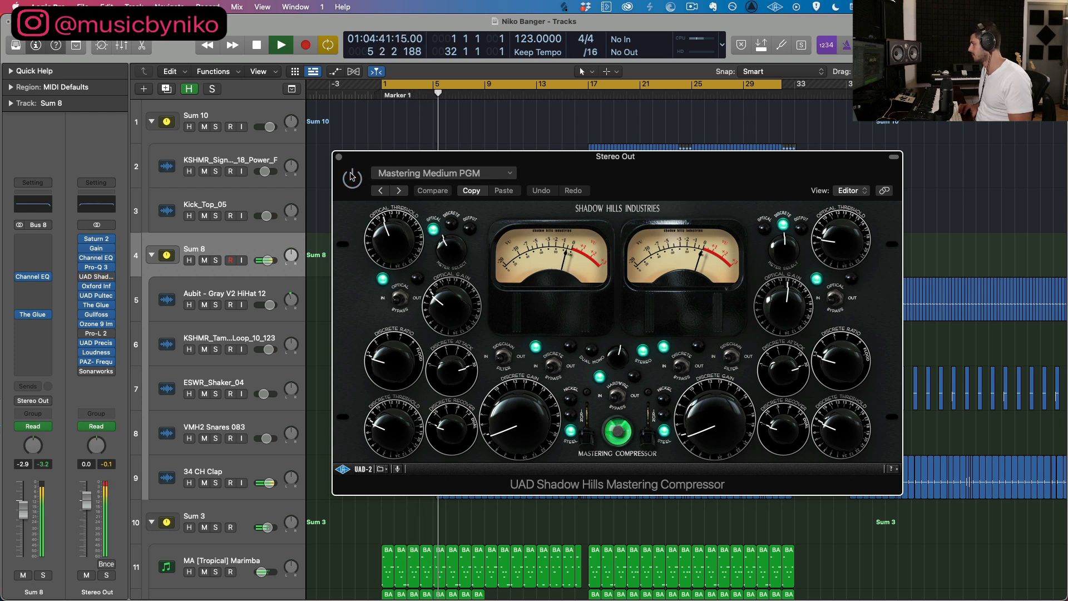
{"action": "left_click", "coordinate": [351, 178]}
{"action": "left_click", "coordinate": [352, 178]}
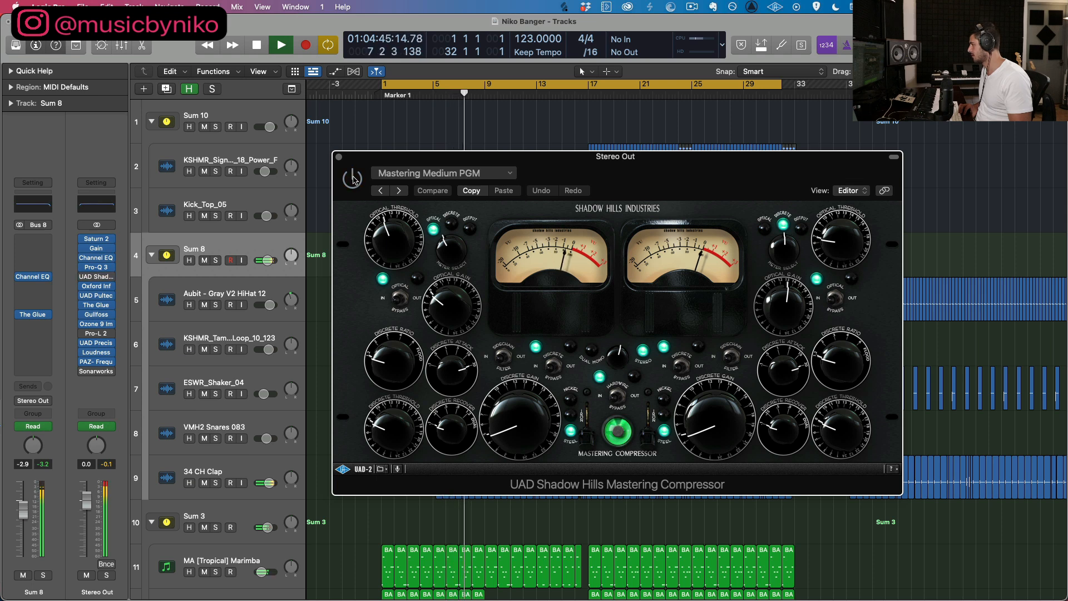
{"action": "left_click", "coordinate": [353, 179]}
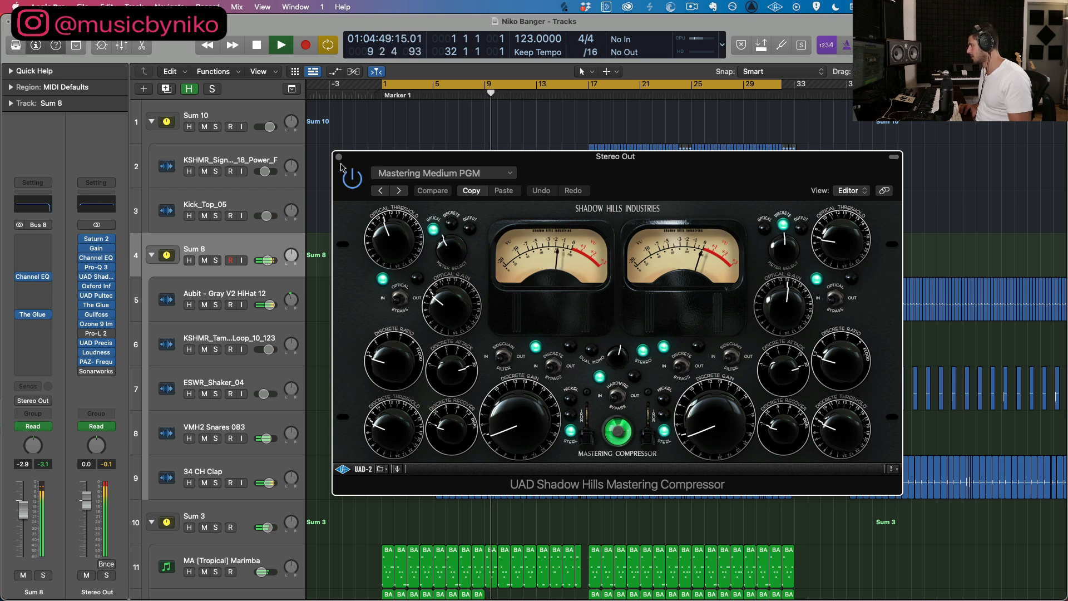
Step: Play the drop from bar 17 through the Shadow Hills compressor, stop playback and close the plug-in
{"action": "left_click", "coordinate": [588, 95]}
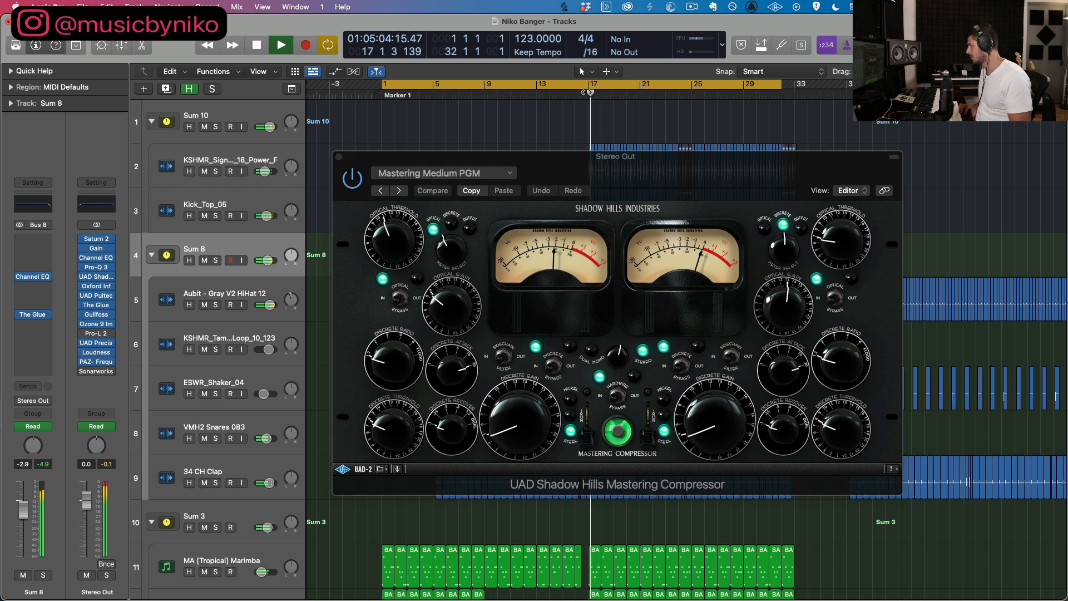
{"action": "left_click_drag", "start_coordinate": [386, 227], "coordinate": [362, 202]}
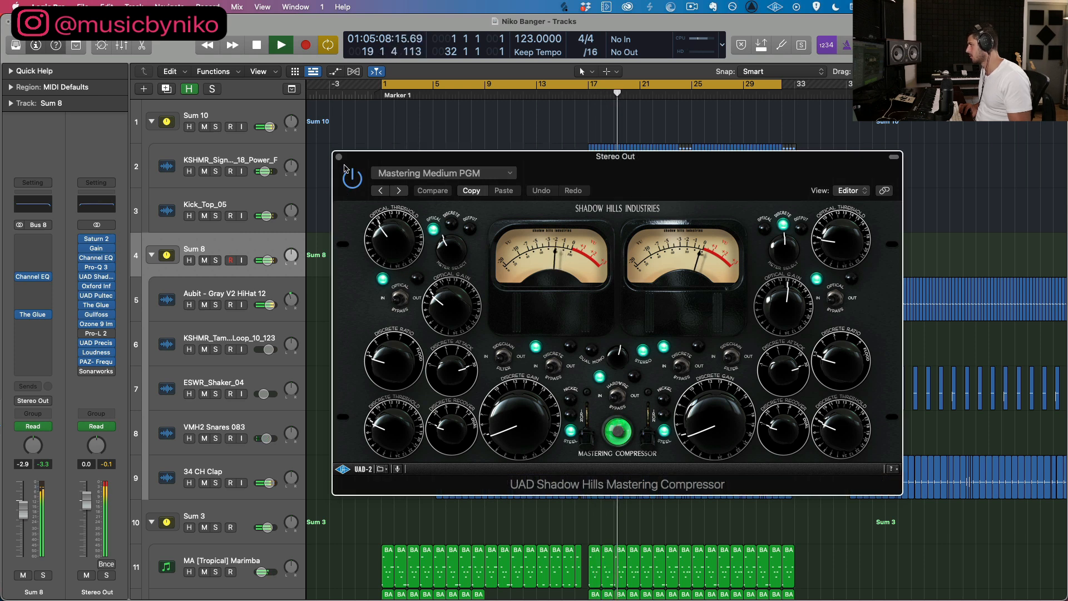
{"action": "key", "text": "space"}
{"action": "left_click", "coordinate": [339, 158]}
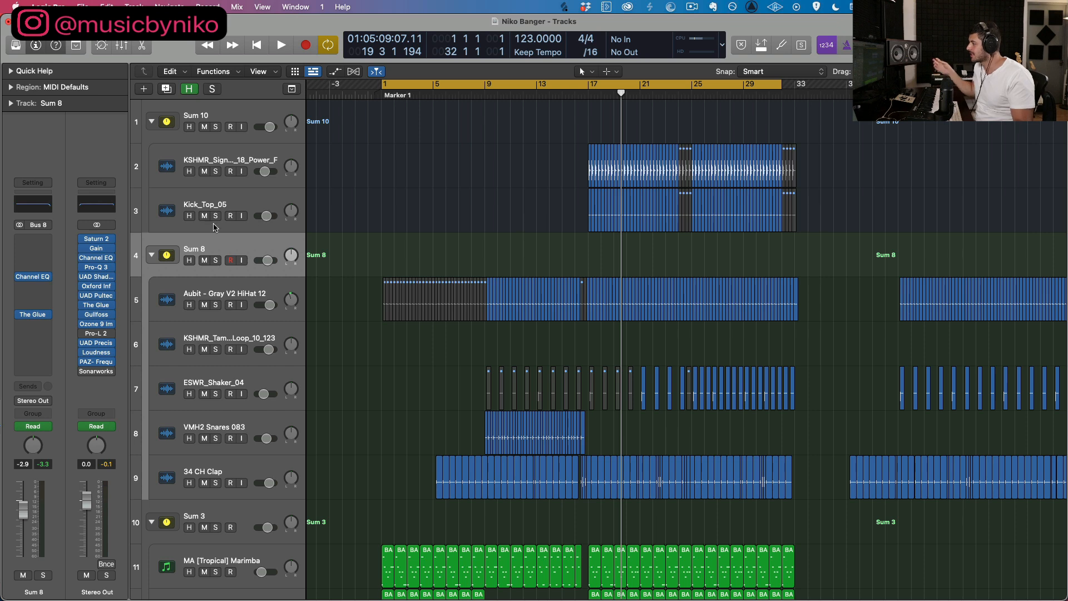
Step: Open The Glue compressor on the Stereo Out, set the cycle range to bars 17 to 28, briefly play it and close the plug-in
{"action": "left_click", "coordinate": [96, 306]}
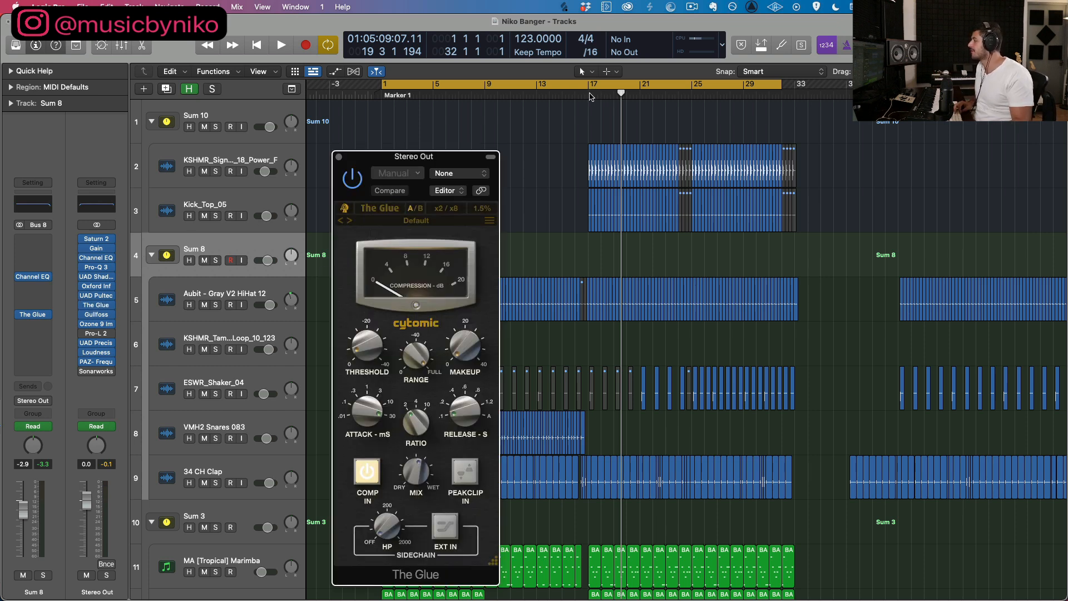
{"action": "left_click", "coordinate": [589, 95]}
{"action": "left_click", "coordinate": [560, 84]}
{"action": "left_click_drag", "start_coordinate": [591, 85], "coordinate": [732, 85]}
{"action": "key", "text": "space"}
{"action": "key", "text": "space"}
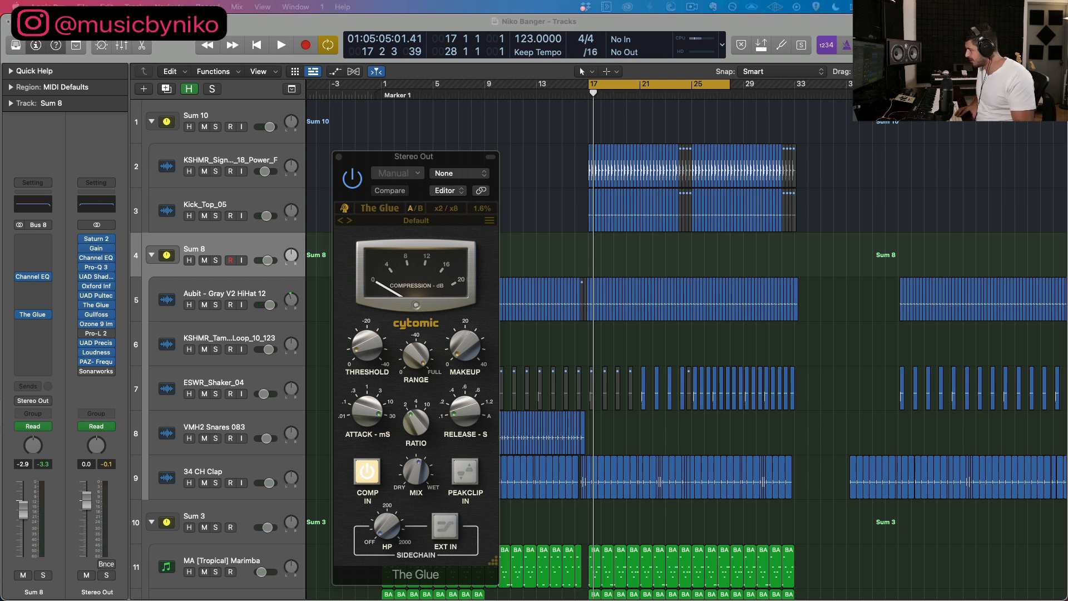
{"action": "left_click", "coordinate": [340, 156]}
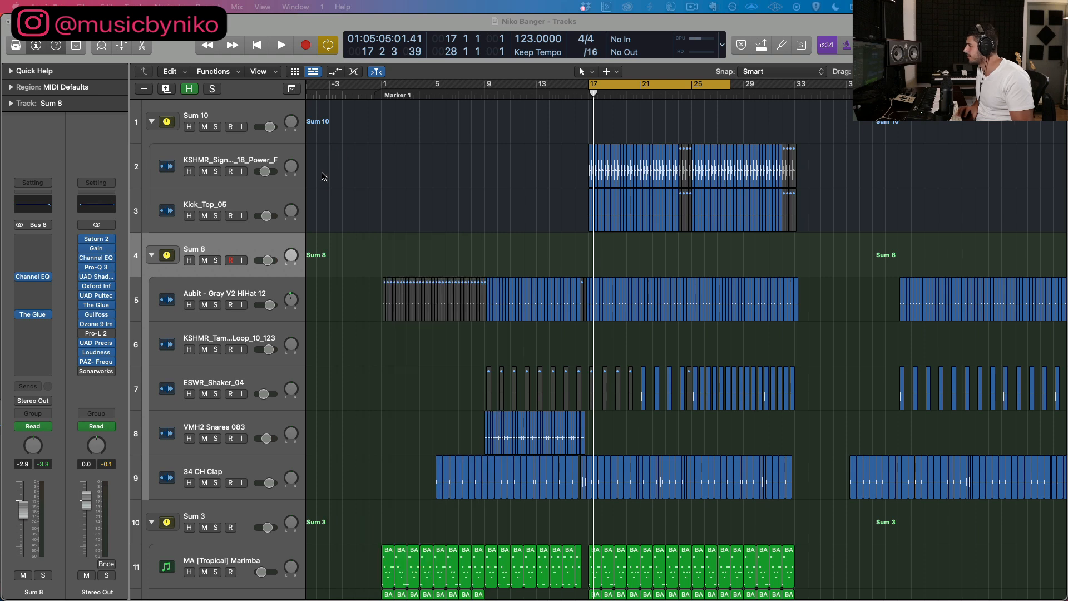
Step: Open the PAZ Frequency analyzer on the Stereo Out and examine the full mix's frequency curve while playing from bar 17
{"action": "left_click", "coordinate": [93, 363]}
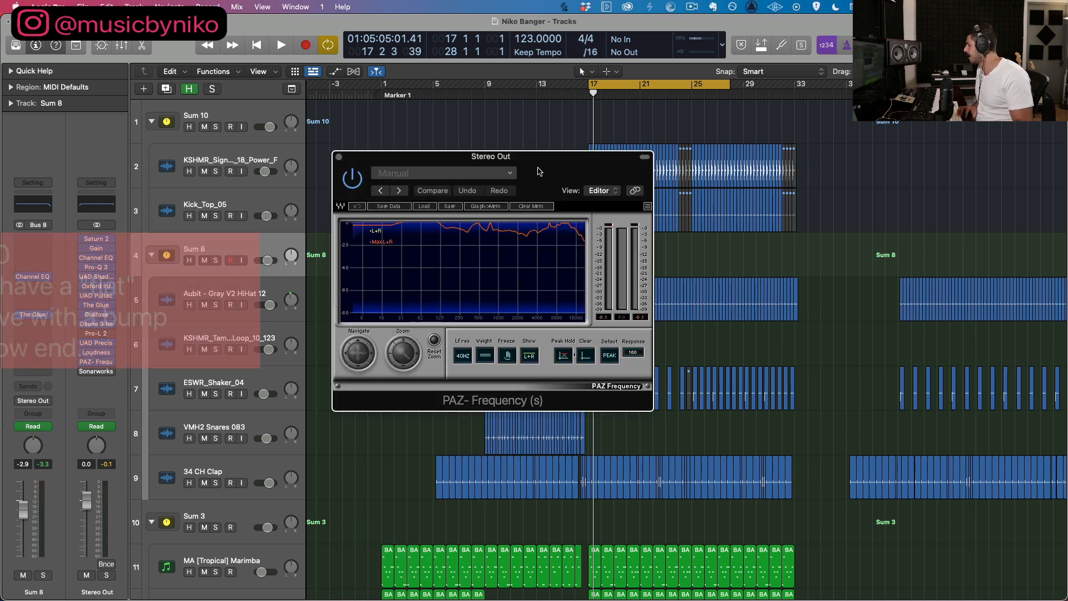
{"action": "left_click_drag", "start_coordinate": [468, 166], "coordinate": [547, 168]}
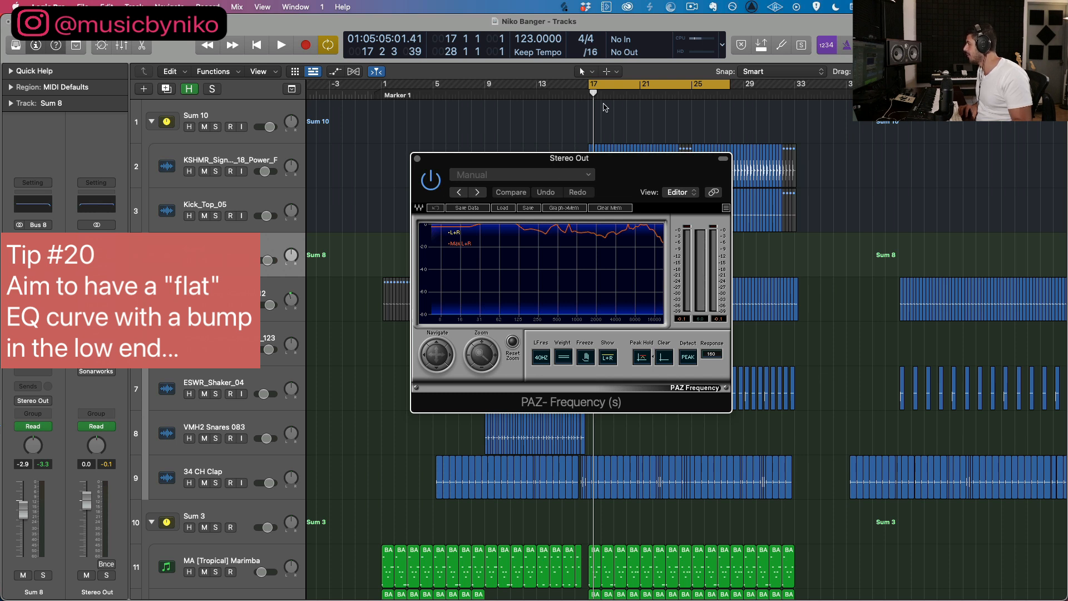
{"action": "mouse_move", "coordinate": [586, 86]}
{"action": "left_mouse_down"}
{"action": "mouse_move", "coordinate": [577, 87]}
{"action": "mouse_move", "coordinate": [590, 87]}
{"action": "left_mouse_up"}
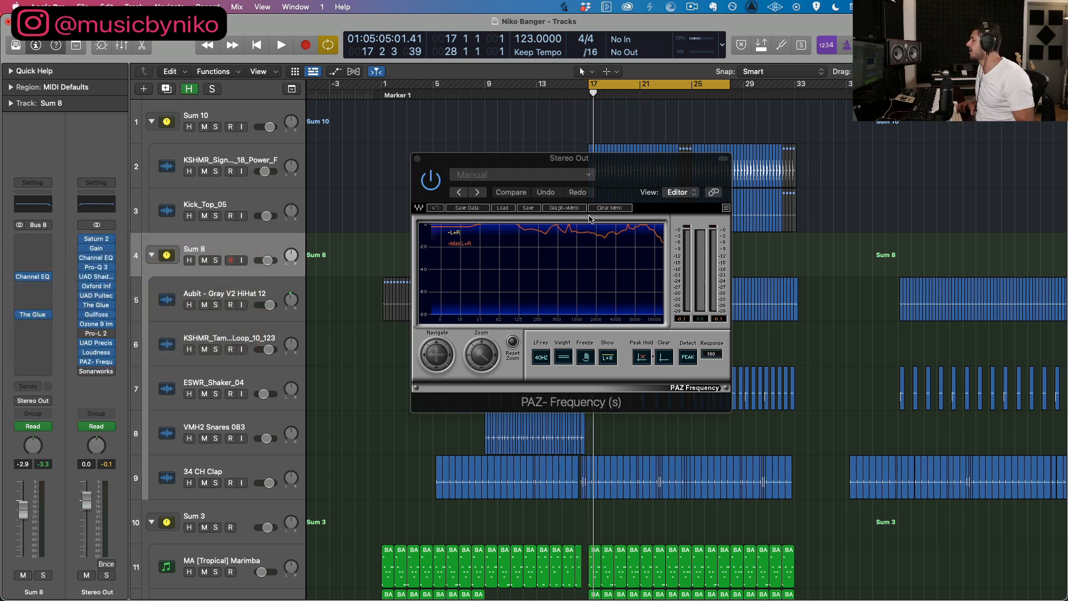
{"action": "key", "text": "space"}
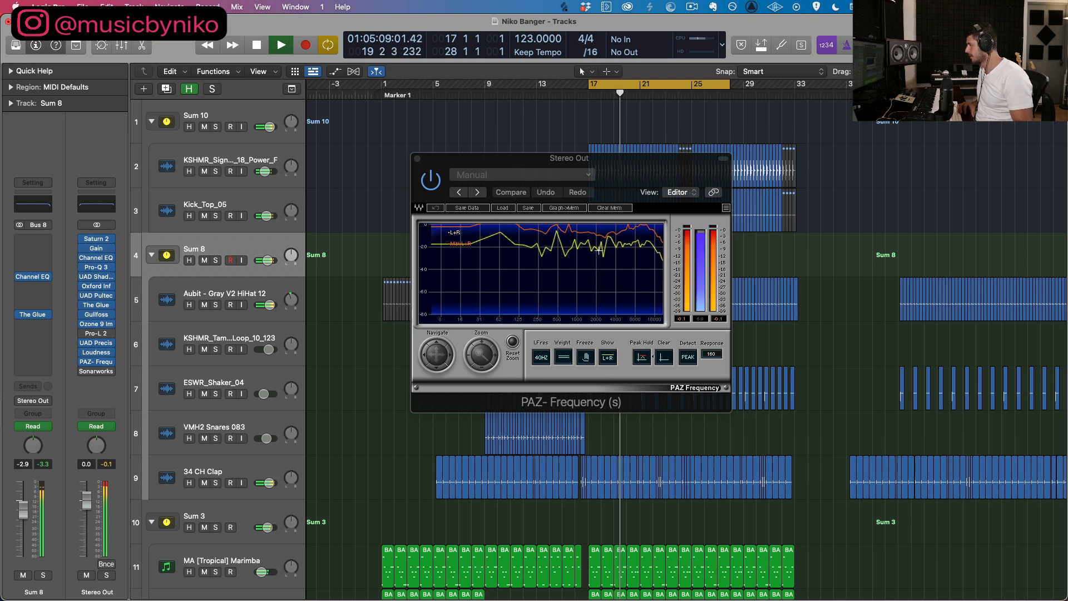
{"action": "key", "text": "space"}
Step: Mute the Gentle Saturator O and Sum 7 groups with their bass and sub tracks, and play the mix through the analyzer
{"action": "scroll", "coordinate": [243, 479], "scroll_direction": "down", "scroll_amount": 10}
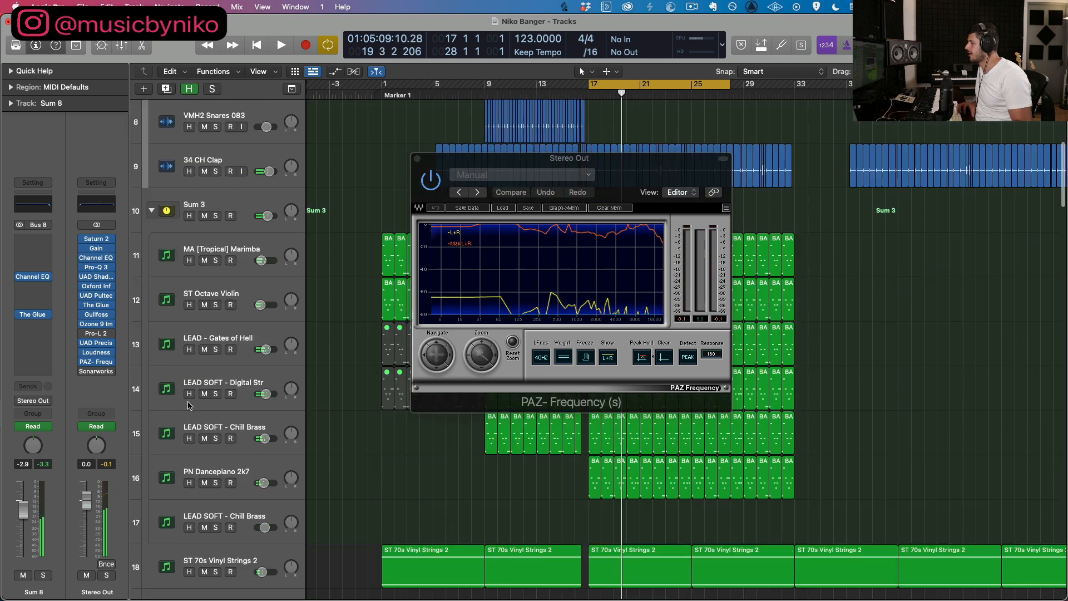
{"action": "scroll", "coordinate": [188, 405], "scroll_direction": "down", "scroll_amount": 9}
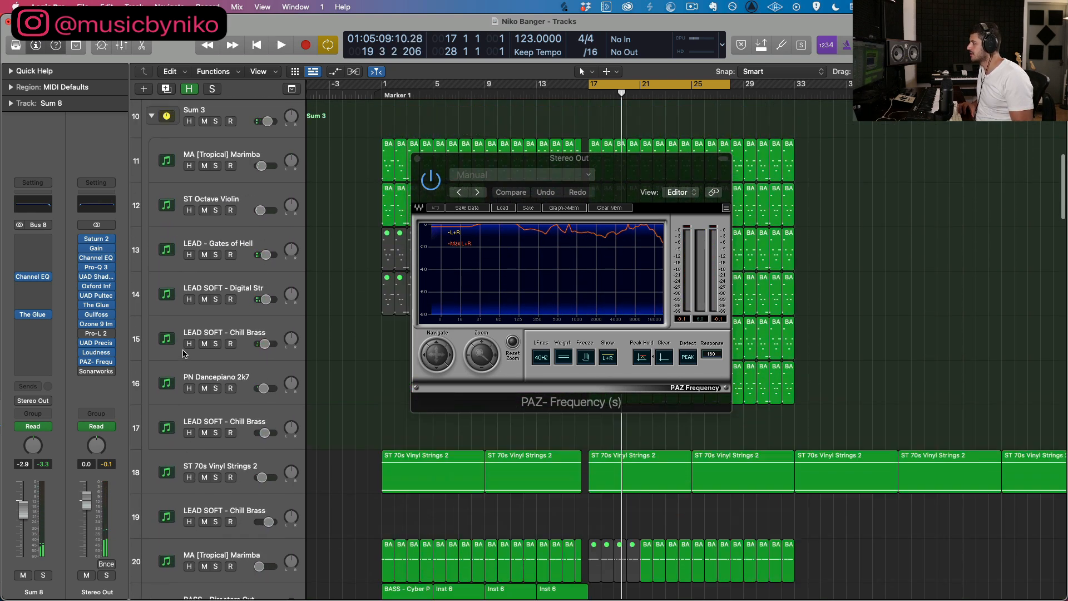
{"action": "scroll", "coordinate": [187, 367], "scroll_direction": "up", "scroll_amount": 8}
{"action": "scroll", "coordinate": [186, 331], "scroll_direction": "down", "scroll_amount": 2}
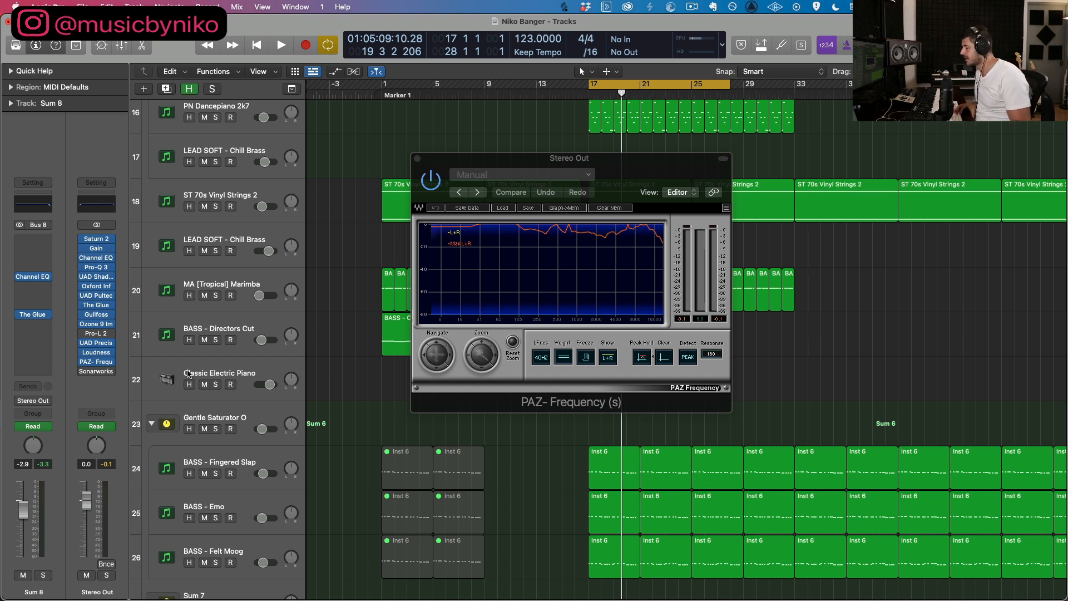
{"action": "left_click", "coordinate": [211, 371]}
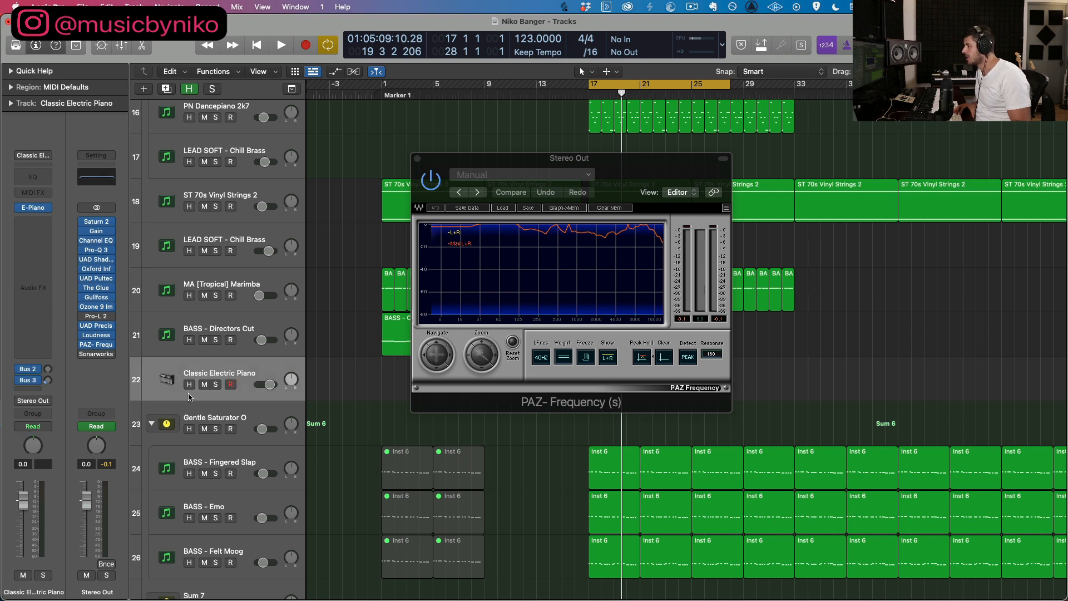
{"action": "scroll", "coordinate": [189, 398], "scroll_direction": "down", "scroll_amount": 5}
{"action": "left_click", "coordinate": [204, 293]}
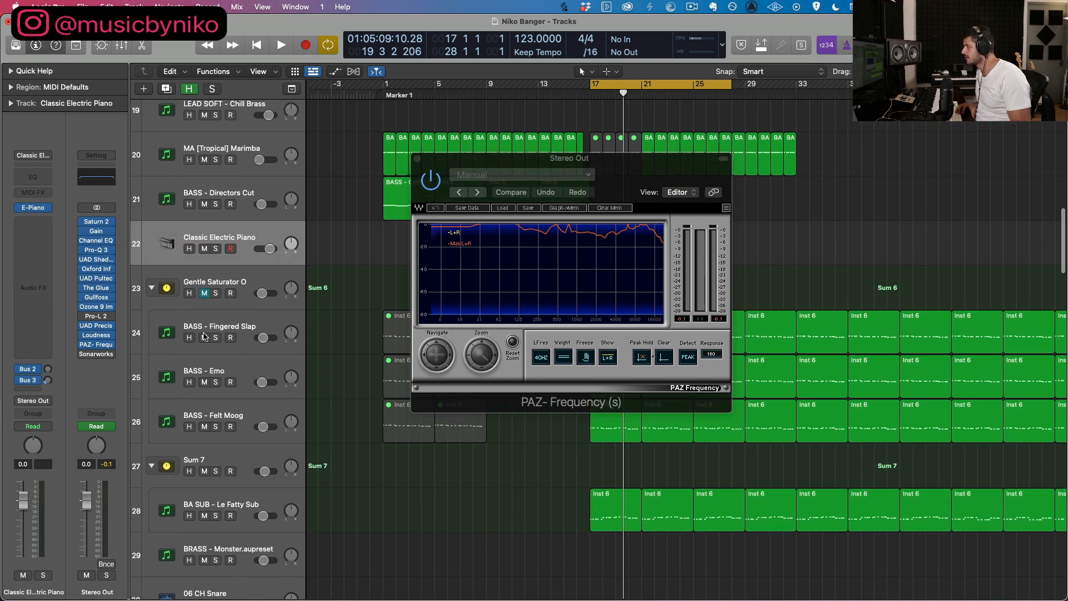
{"action": "left_click_drag", "start_coordinate": [204, 337], "coordinate": [204, 426]}
{"action": "left_click_drag", "start_coordinate": [205, 473], "coordinate": [204, 515]}
{"action": "key", "text": "space"}
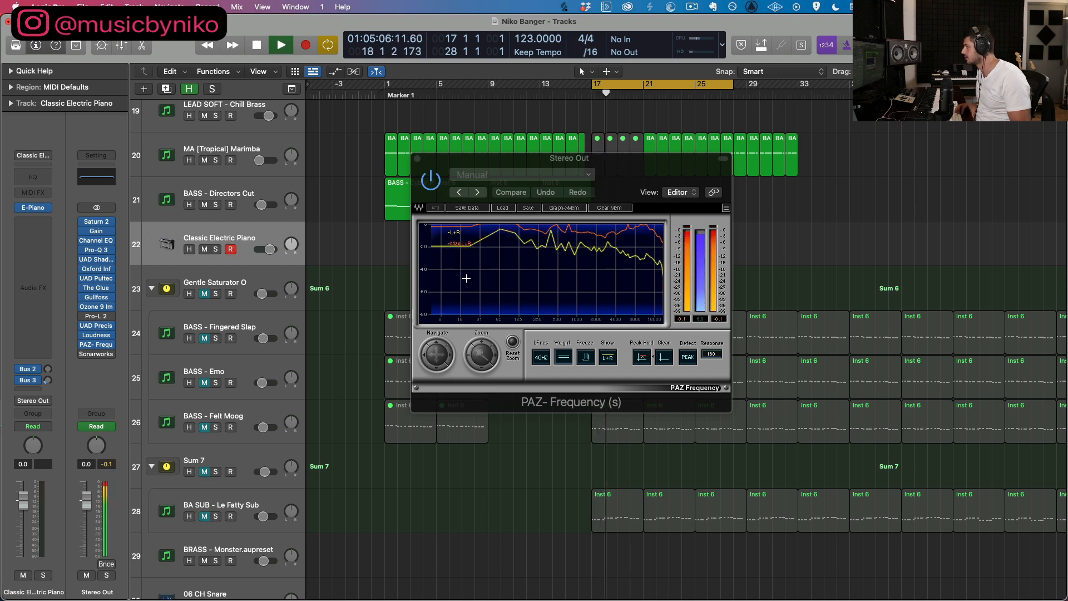
Step: Mute the Sum 10 kick group during playback to check the low end in the analyzer, and stop
{"action": "scroll", "coordinate": [188, 185], "scroll_direction": "up", "scroll_amount": 15}
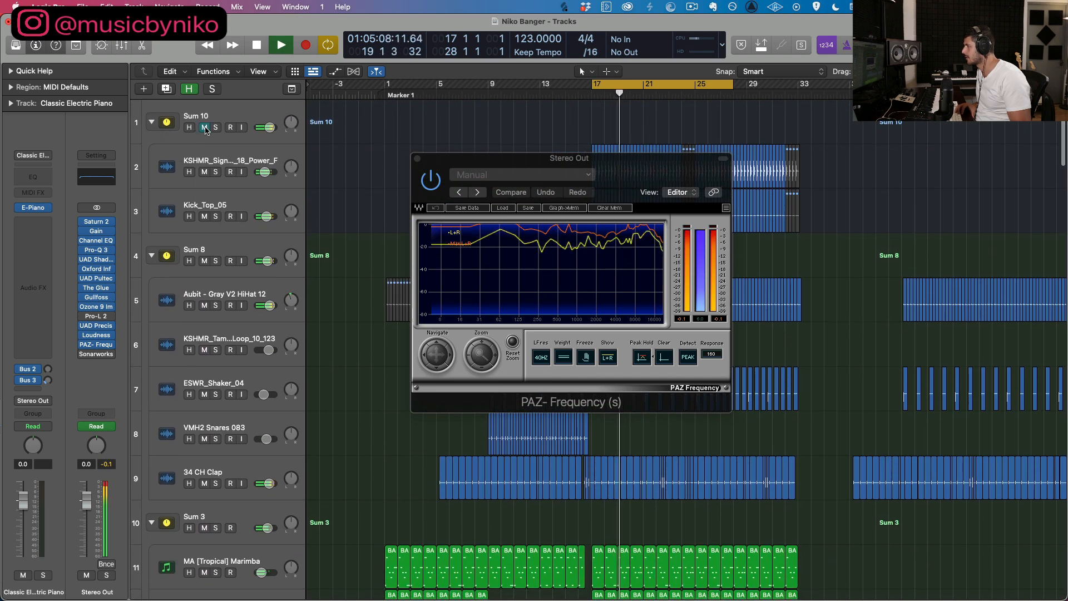
{"action": "left_click", "coordinate": [205, 128]}
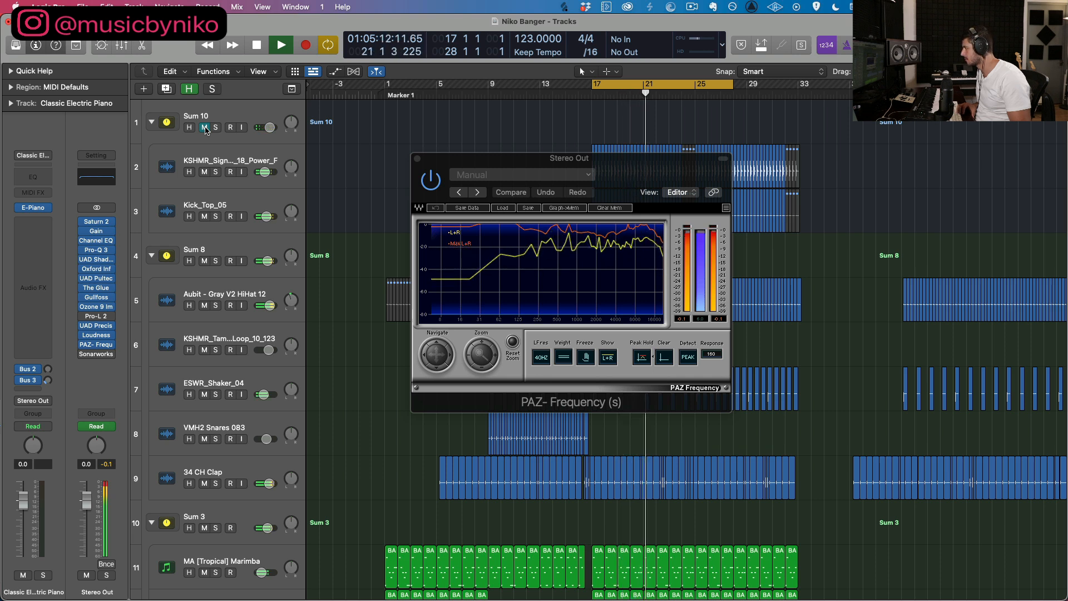
{"action": "key", "text": "space"}
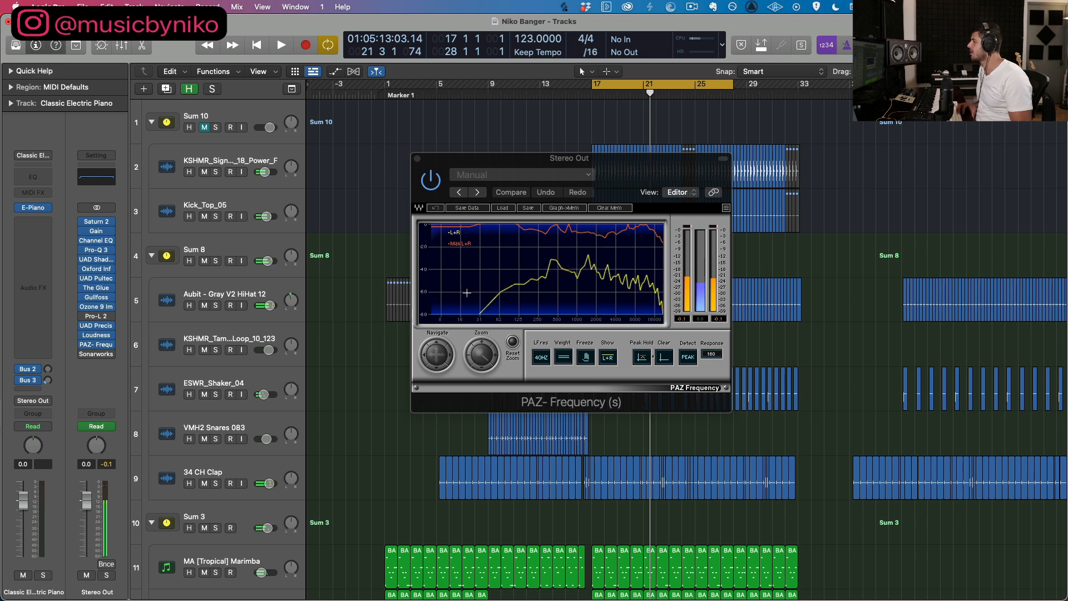
Step: Unmute the bass tracks, Sum 7 and BA SUB - Le Fatty Sub, and replay the mix from bar 17 to compare the frequency curve
{"action": "scroll", "coordinate": [202, 178], "scroll_direction": "down", "scroll_amount": 10}
{"action": "scroll", "coordinate": [204, 214], "scroll_direction": "down", "scroll_amount": 12}
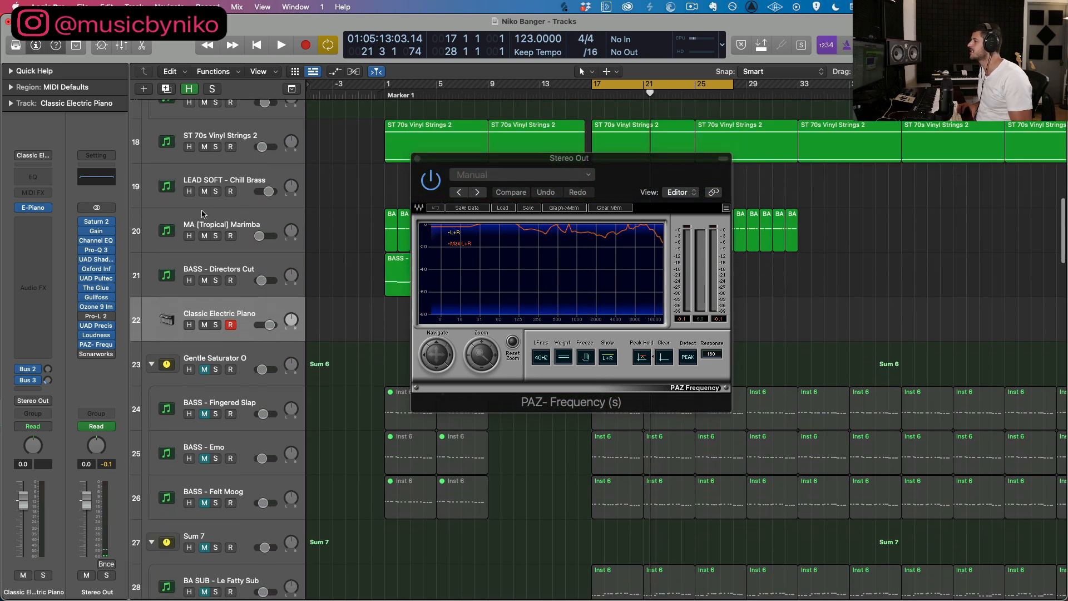
{"action": "left_click_drag", "start_coordinate": [204, 376], "coordinate": [204, 420]}
{"action": "scroll", "coordinate": [204, 418], "scroll_direction": "down", "scroll_amount": 2}
{"action": "left_click", "coordinate": [204, 384]}
{"action": "left_click", "coordinate": [203, 429]}
{"action": "key", "text": "space"}
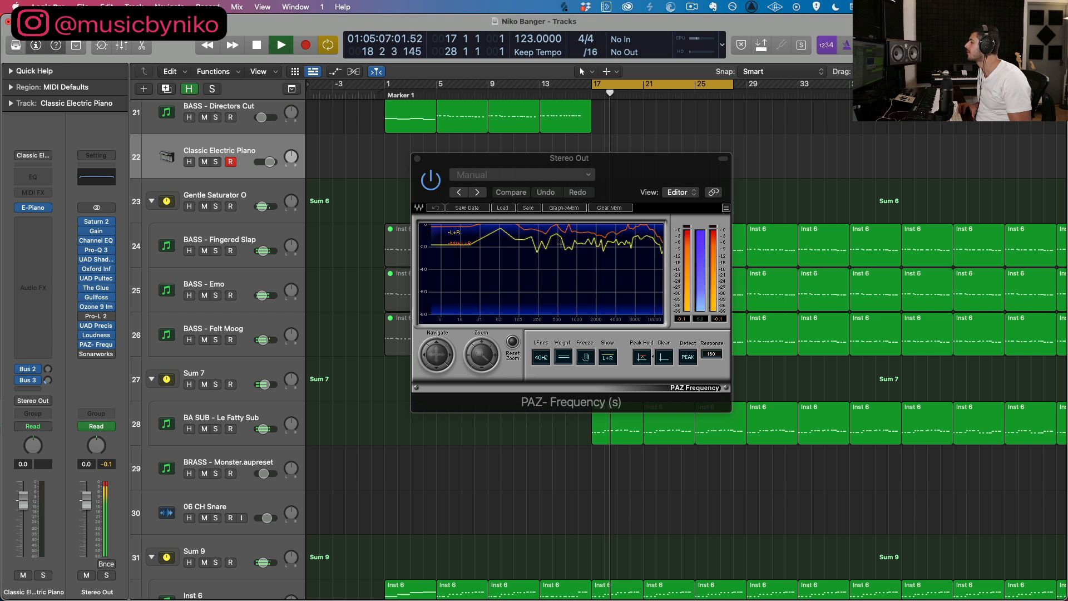
{"action": "key", "text": "space"}
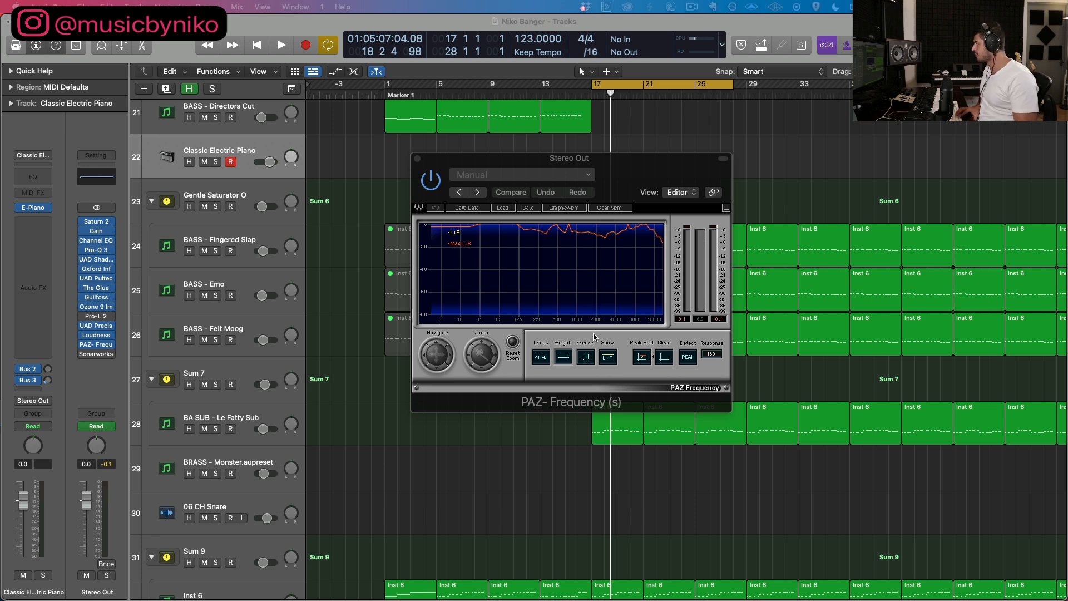
Step: Close the PAZ Frequency analyzer and set the cycle range to bars 9 to 29 over the Sum 4 effects tracks
{"action": "left_click", "coordinate": [417, 160]}
{"action": "scroll", "coordinate": [417, 222], "scroll_direction": "down", "scroll_amount": 15}
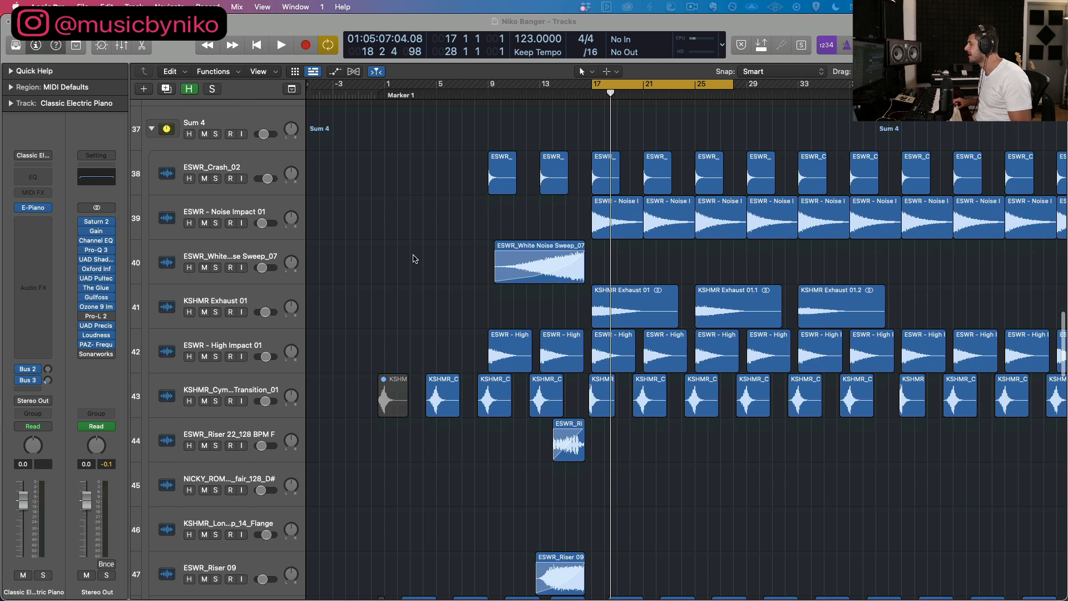
{"action": "left_click", "coordinate": [413, 259]}
{"action": "key", "text": "super+Down"}
{"action": "key", "text": "super+Right"}
{"action": "key", "text": "super+Right"}
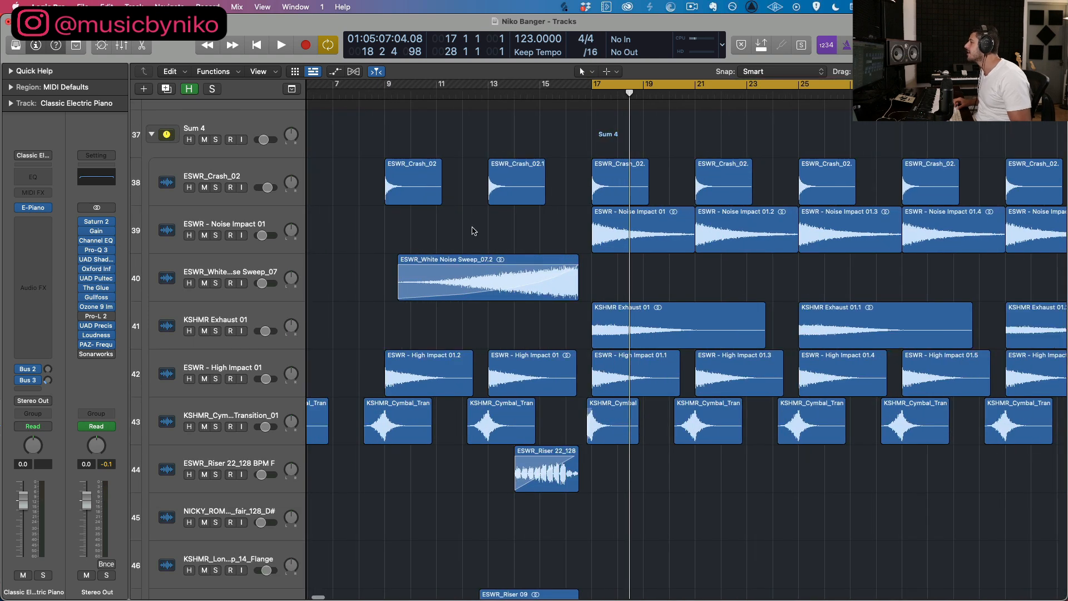
{"action": "left_click_drag", "start_coordinate": [384, 84], "coordinate": [908, 84]}
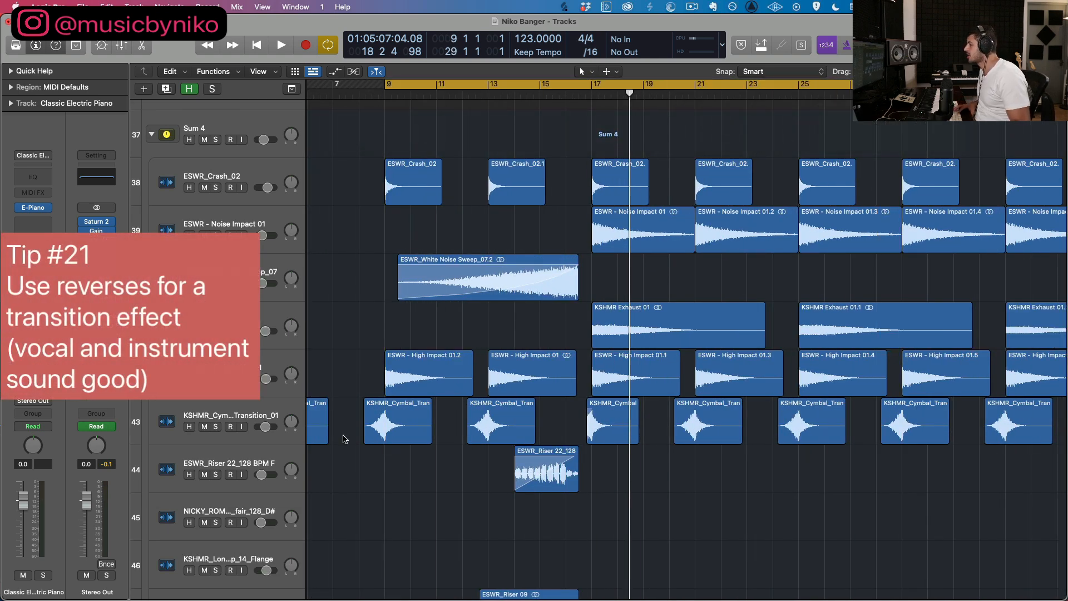
{"action": "scroll", "coordinate": [402, 376], "scroll_direction": "down", "scroll_amount": 2}
{"action": "scroll", "coordinate": [402, 376], "scroll_direction": "left", "scroll_amount": 1}
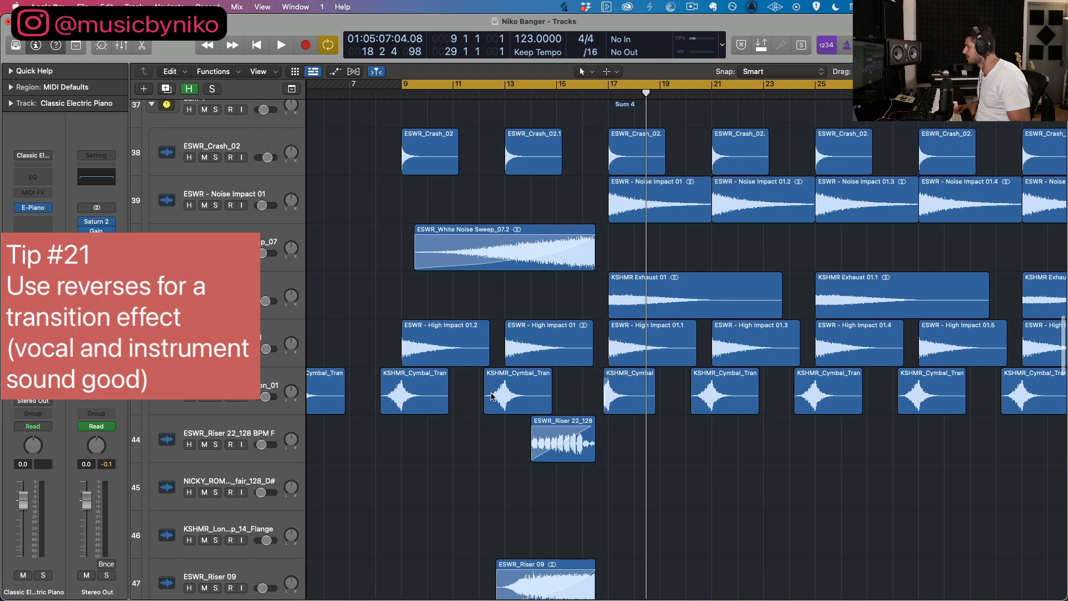
Step: Solo the ESWR_Reverse Vox 05_C track briefly and move the cycle range to bars 1 to 9
{"action": "scroll", "coordinate": [491, 397], "scroll_direction": "down", "scroll_amount": 4}
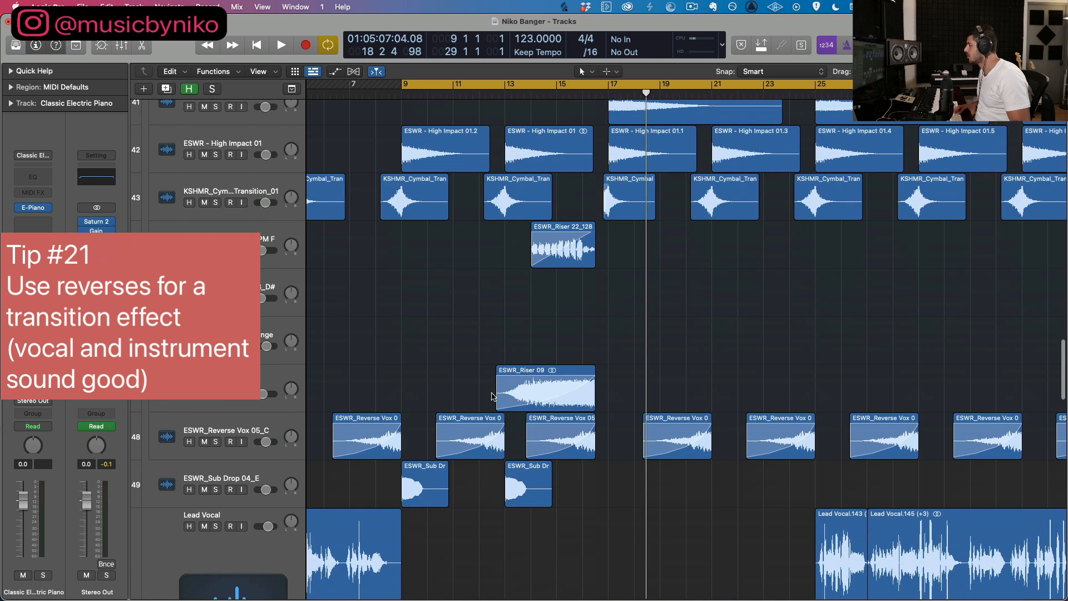
{"action": "left_click", "coordinate": [216, 442]}
{"action": "scroll", "coordinate": [567, 287], "scroll_direction": "up", "scroll_amount": 3}
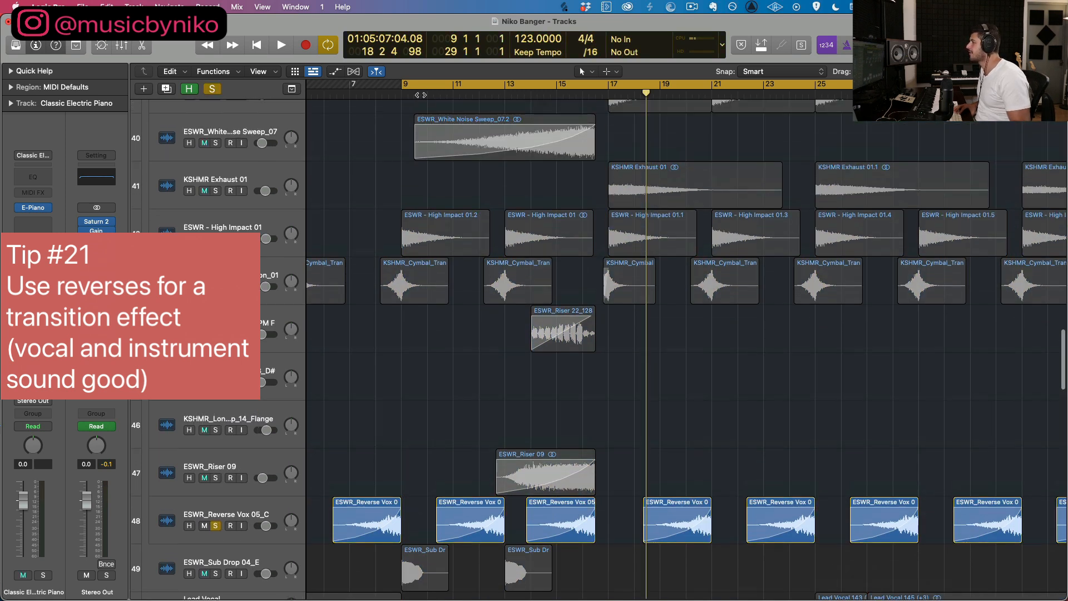
{"action": "scroll", "coordinate": [567, 287], "scroll_direction": "left", "scroll_amount": 5}
{"action": "left_click_drag", "start_coordinate": [409, 83], "coordinate": [611, 83]}
{"action": "left_click", "coordinate": [211, 90]}
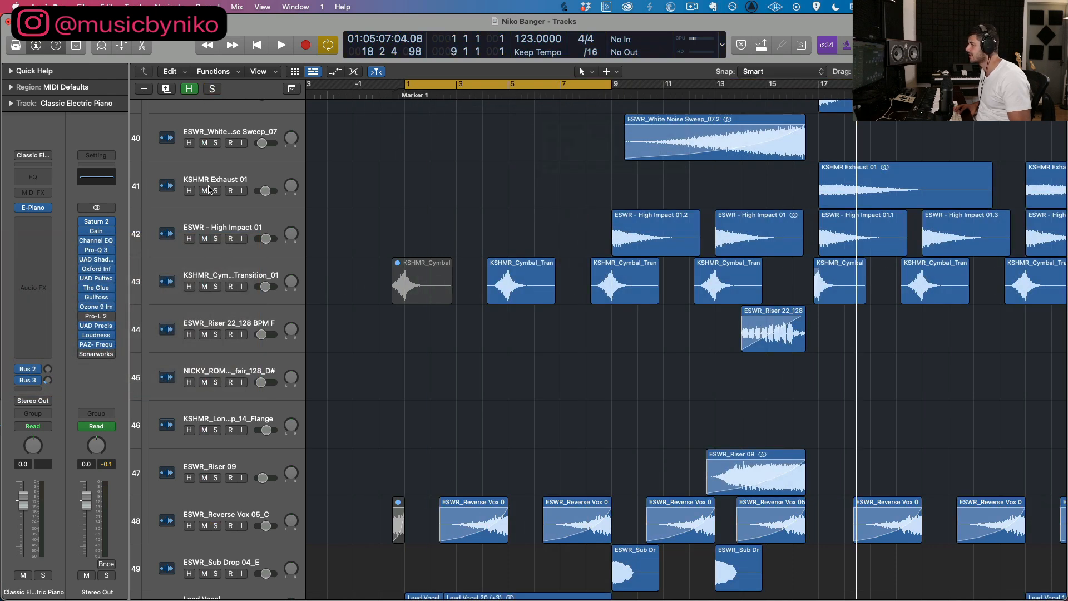
Step: Solo the Sum 4 effects group and play it from bar 1
{"action": "scroll", "coordinate": [212, 167], "scroll_direction": "up", "scroll_amount": 3}
{"action": "left_click", "coordinate": [215, 143]}
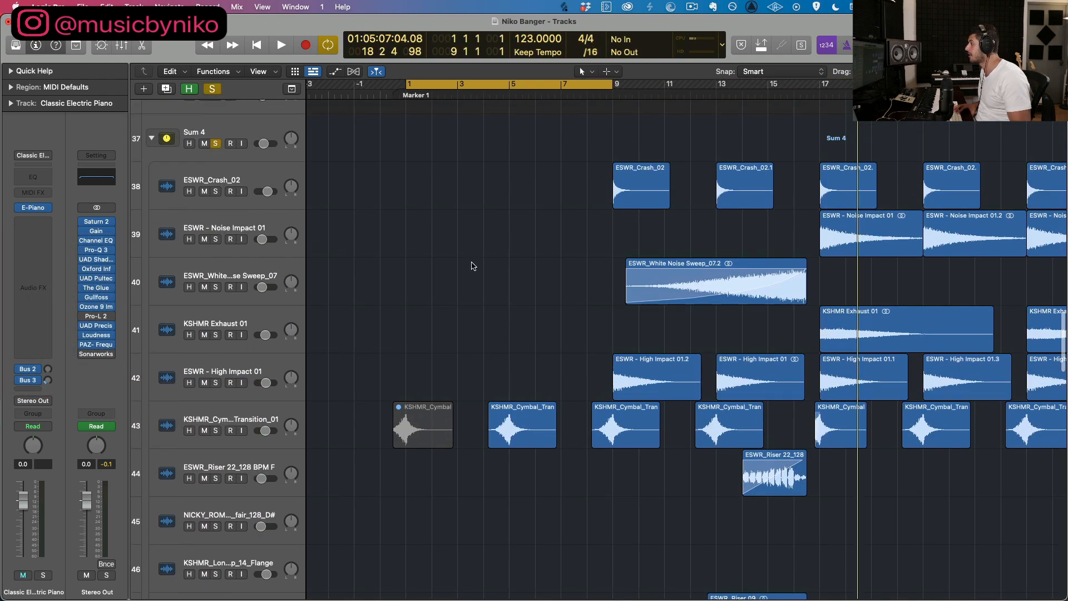
{"action": "key", "text": "space"}
{"action": "scroll", "coordinate": [455, 263], "scroll_direction": "down", "scroll_amount": 10}
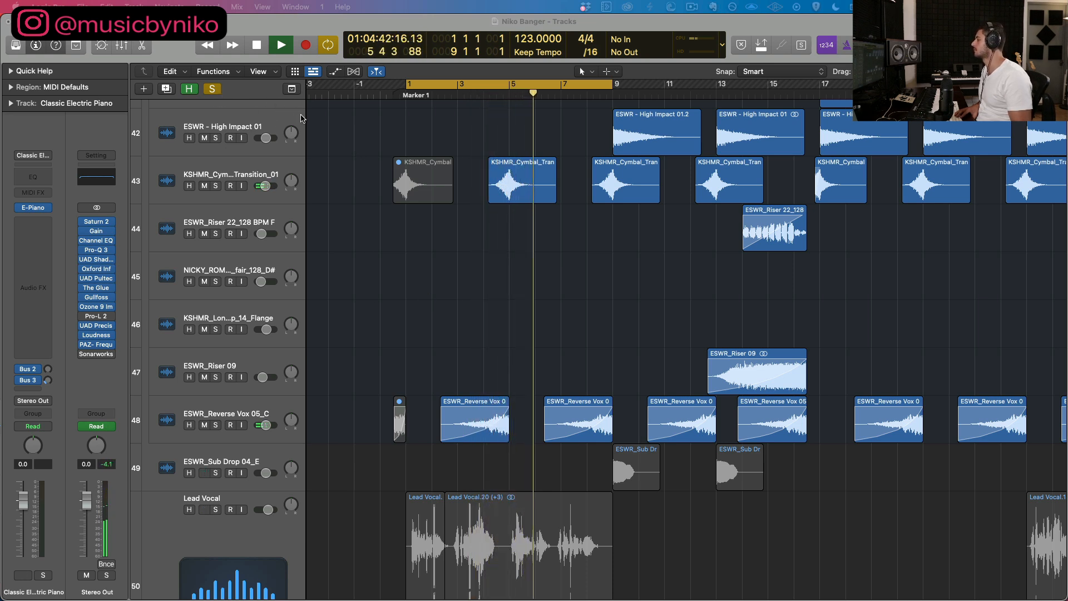
Step: Clear all solos during playback, briefly toggle the reverse vox track's solo, and stop
{"action": "left_click", "coordinate": [212, 89]}
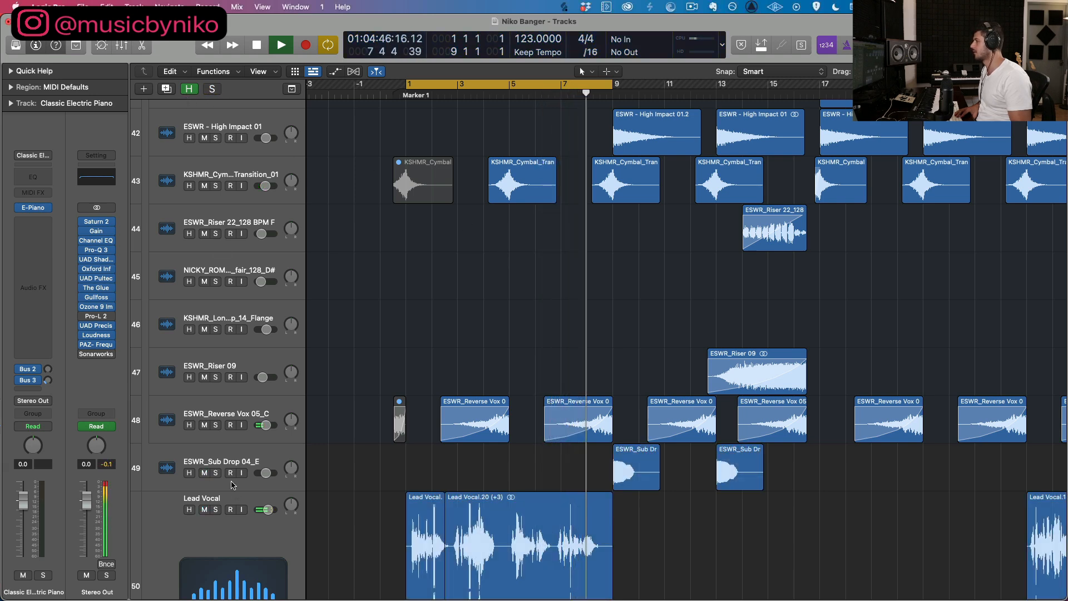
{"action": "left_click", "coordinate": [216, 425]}
{"action": "left_click", "coordinate": [216, 425]}
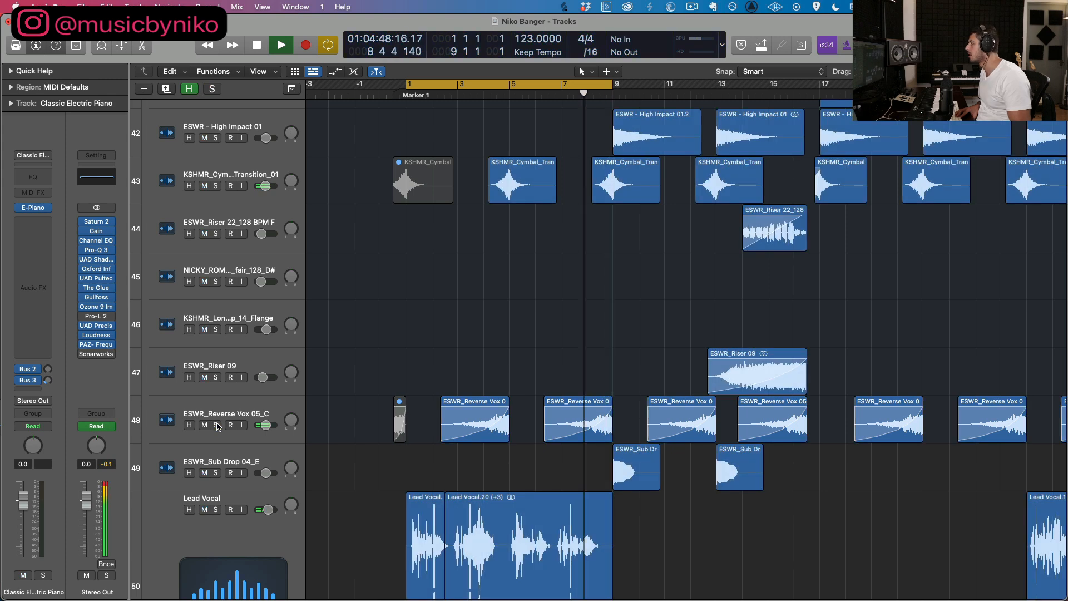
{"action": "key", "text": "space"}
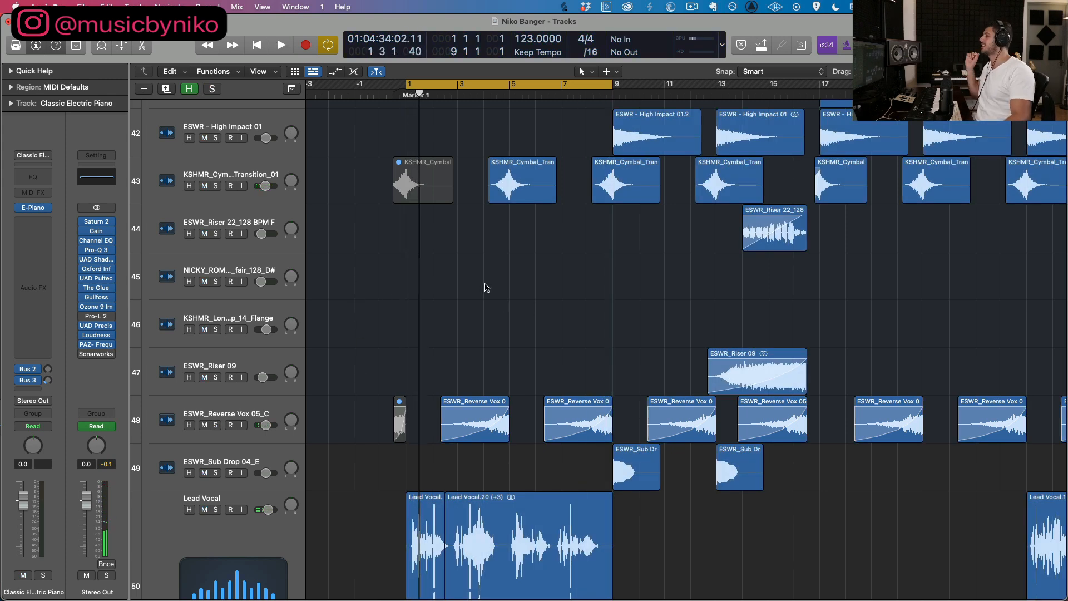
Step: Shorten the cycle range to bars 5 to 9
{"action": "left_click", "coordinate": [426, 84]}
{"action": "left_click", "coordinate": [418, 86]}
{"action": "left_click_drag", "start_coordinate": [420, 88], "coordinate": [508, 88]}
{"action": "left_click_drag", "start_coordinate": [610, 87], "coordinate": [519, 87]}
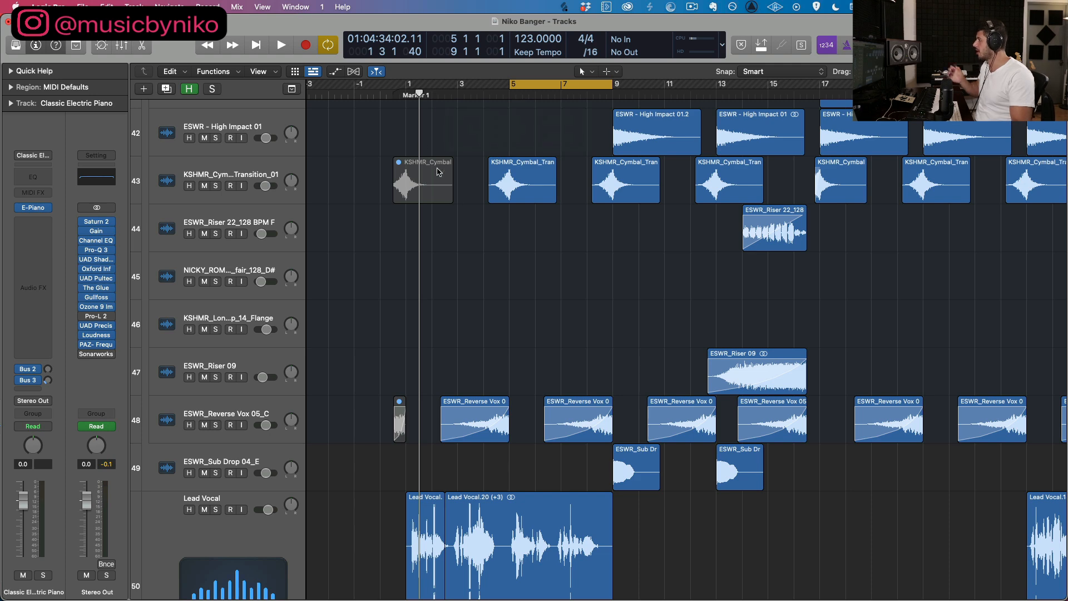
Step: Select the KSHMR cymbal transition region around bar 5 and extend the cycle range back to bar 4
{"action": "left_click", "coordinate": [511, 187]}
{"action": "key", "text": "super+Right"}
{"action": "scroll", "coordinate": [522, 334], "scroll_direction": "up", "scroll_amount": 5}
{"action": "key", "text": "super+Right"}
{"action": "scroll", "coordinate": [521, 339], "scroll_direction": "up", "scroll_amount": 4}
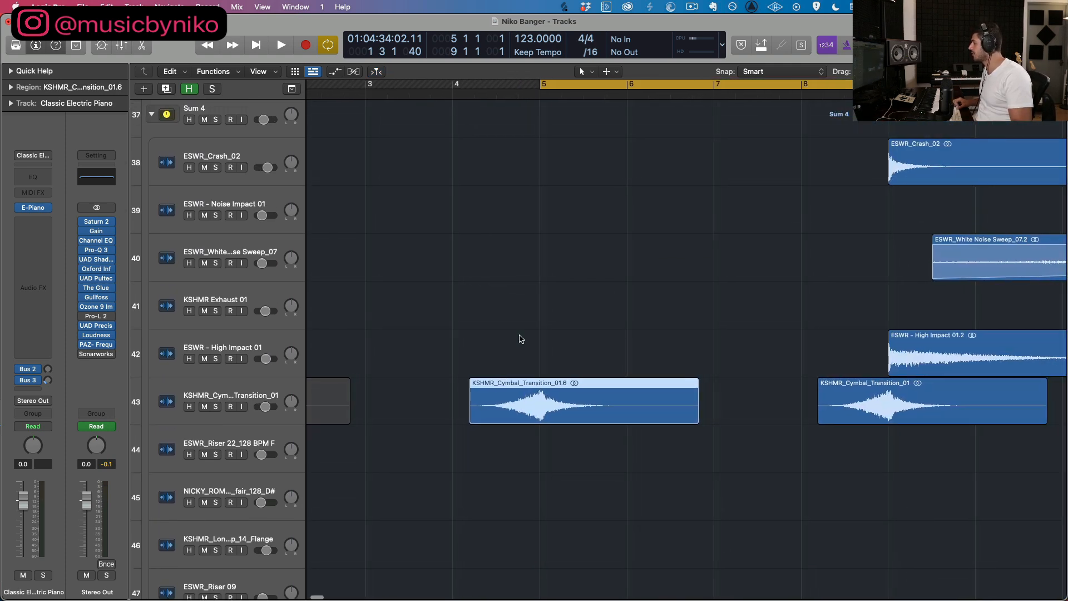
{"action": "scroll", "coordinate": [520, 338], "scroll_direction": "down", "scroll_amount": 1}
{"action": "left_click_drag", "start_coordinate": [537, 84], "coordinate": [451, 115]}
{"action": "scroll", "coordinate": [451, 111], "scroll_direction": "up", "scroll_amount": 8}
{"action": "key", "text": "super+Left"}
{"action": "key", "text": "super+Up"}
Step: Examine how the reverse vox and cymbal transition regions line up with the impacts and crashes at the section changes
{"action": "scroll", "coordinate": [452, 128], "scroll_direction": "down", "scroll_amount": 5}
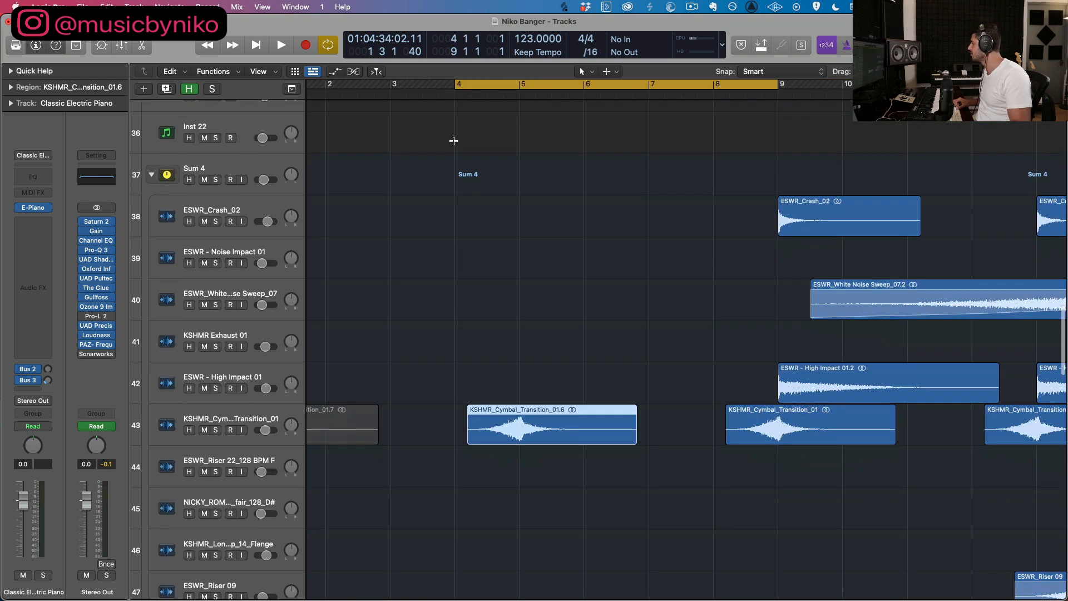
{"action": "scroll", "coordinate": [452, 140], "scroll_direction": "down", "scroll_amount": 1}
{"action": "key", "text": "super+Up"}
{"action": "scroll", "coordinate": [462, 269], "scroll_direction": "down", "scroll_amount": 3}
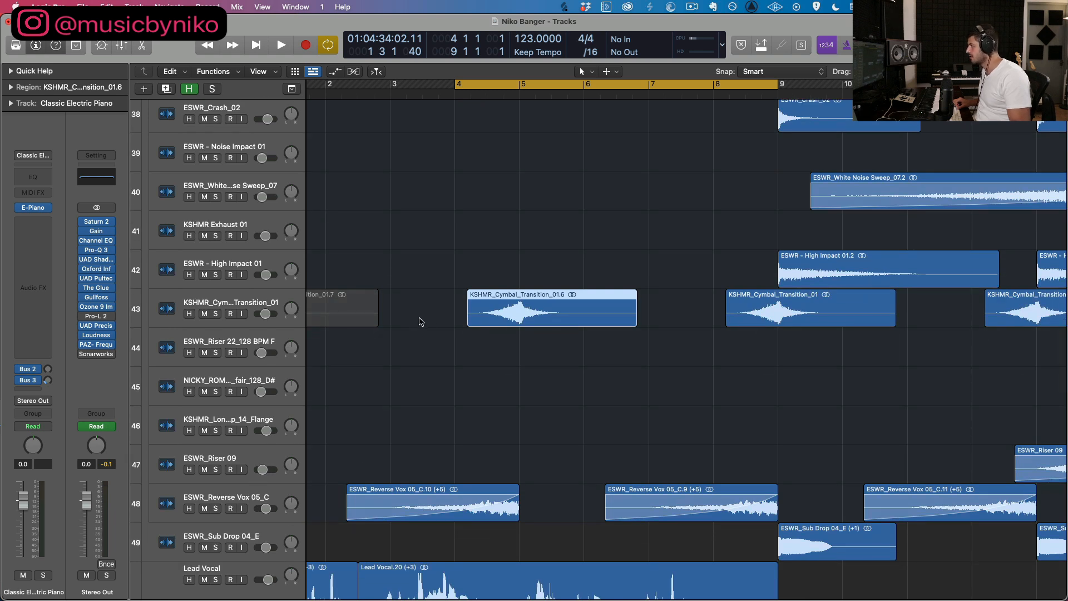
{"action": "scroll", "coordinate": [395, 472], "scroll_direction": "down", "scroll_amount": 2}
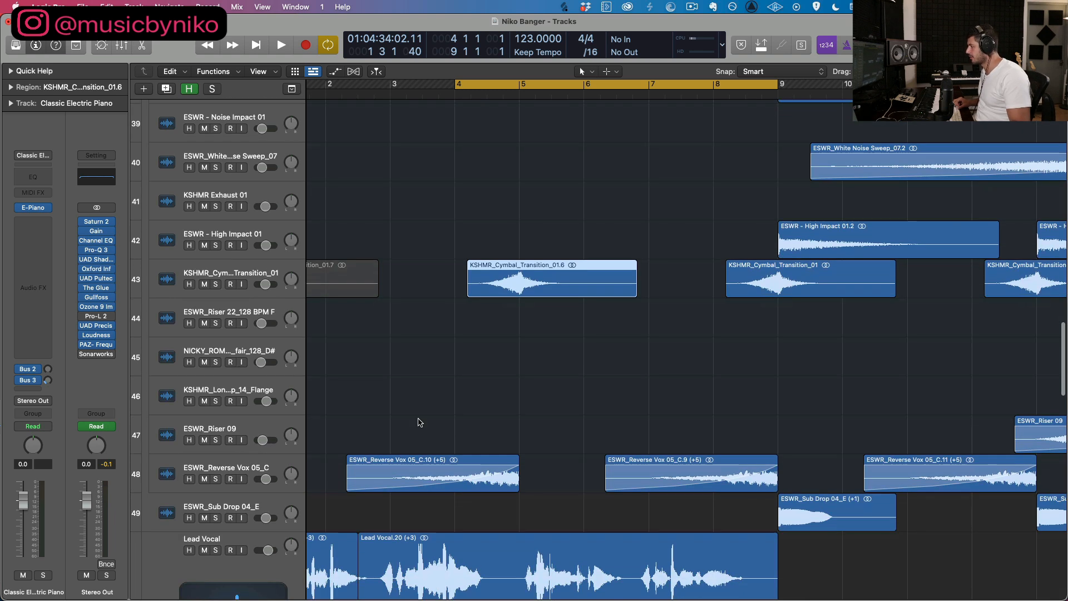
{"action": "scroll", "coordinate": [515, 358], "scroll_direction": "down", "scroll_amount": 4}
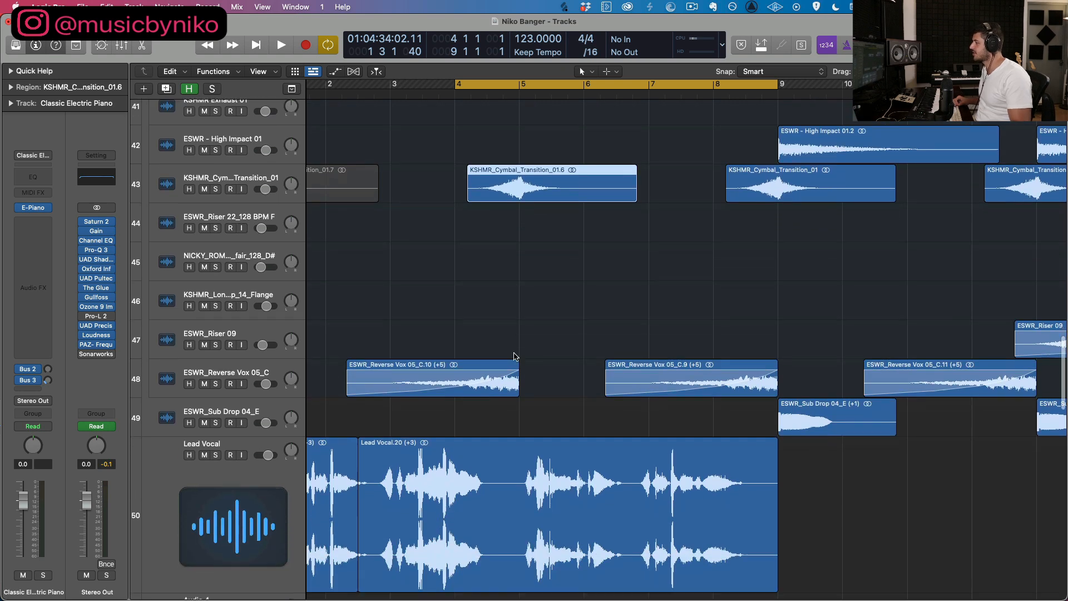
{"action": "scroll", "coordinate": [522, 364], "scroll_direction": "up", "scroll_amount": 10}
{"action": "scroll", "coordinate": [521, 362], "scroll_direction": "up", "scroll_amount": 3}
{"action": "scroll", "coordinate": [520, 362], "scroll_direction": "down", "scroll_amount": 4}
{"action": "scroll", "coordinate": [634, 331], "scroll_direction": "right", "scroll_amount": 5}
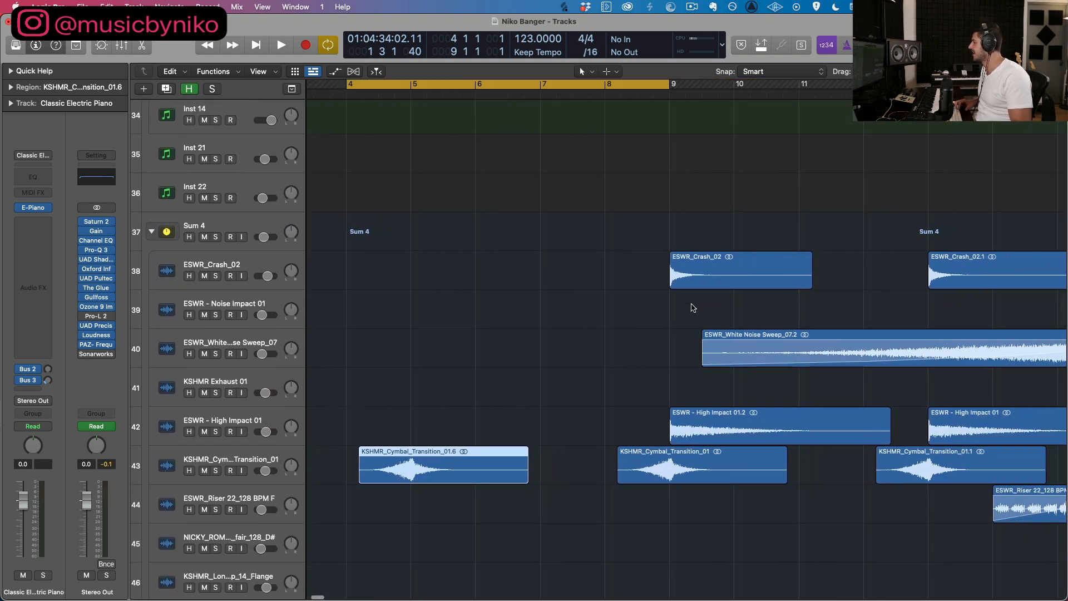
{"action": "scroll", "coordinate": [655, 355], "scroll_direction": "down", "scroll_amount": 4}
{"action": "left_click", "coordinate": [635, 422]}
{"action": "scroll", "coordinate": [662, 421], "scroll_direction": "down", "scroll_amount": 5}
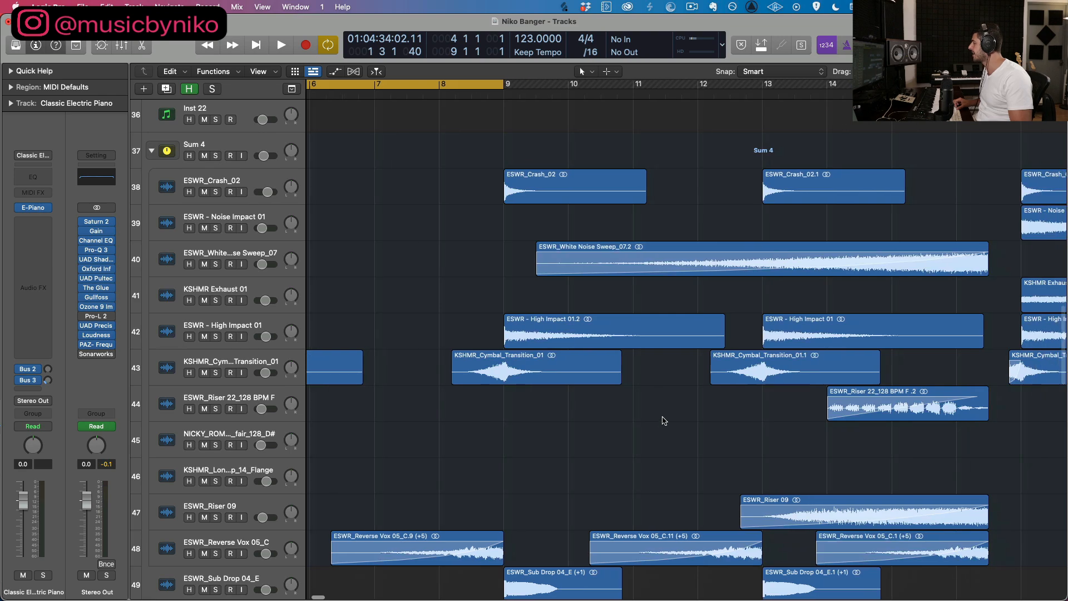
{"action": "scroll", "coordinate": [662, 421], "scroll_direction": "down", "scroll_amount": 1}
{"action": "scroll", "coordinate": [618, 368], "scroll_direction": "up", "scroll_amount": 1}
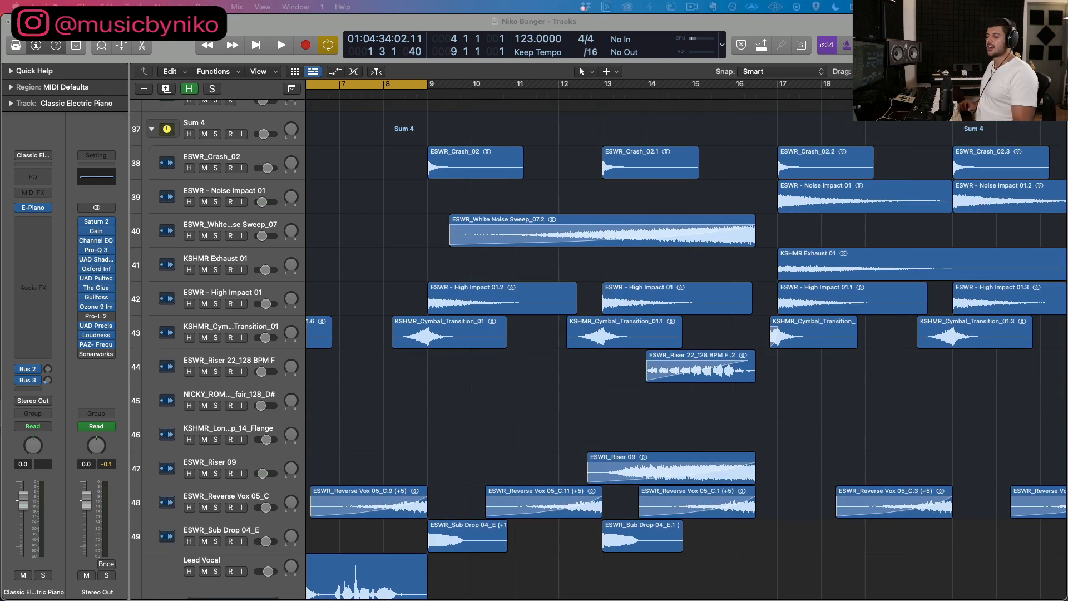
Step: Set the cycle range to bars 17 to 25, and solo the Sum 10 kick group with its KSHMR Signature kick track selected
{"action": "scroll", "coordinate": [469, 198], "scroll_direction": "up", "scroll_amount": 15}
{"action": "scroll", "coordinate": [761, 114], "scroll_direction": "right", "scroll_amount": 5}
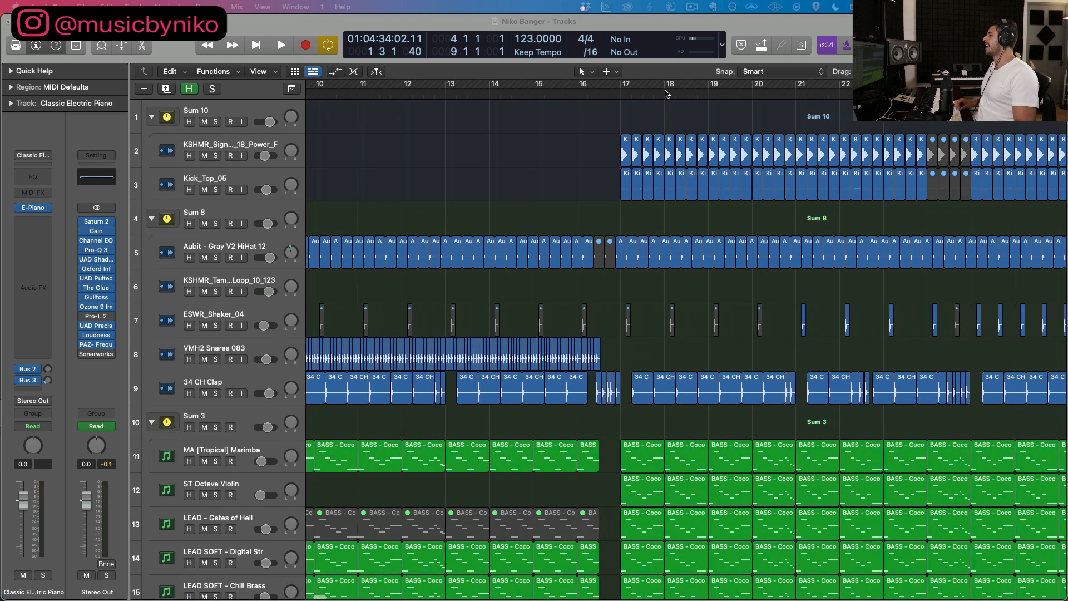
{"action": "left_click_drag", "start_coordinate": [617, 84], "coordinate": [970, 84]}
{"action": "scroll", "coordinate": [340, 325], "scroll_direction": "right", "scroll_amount": 5}
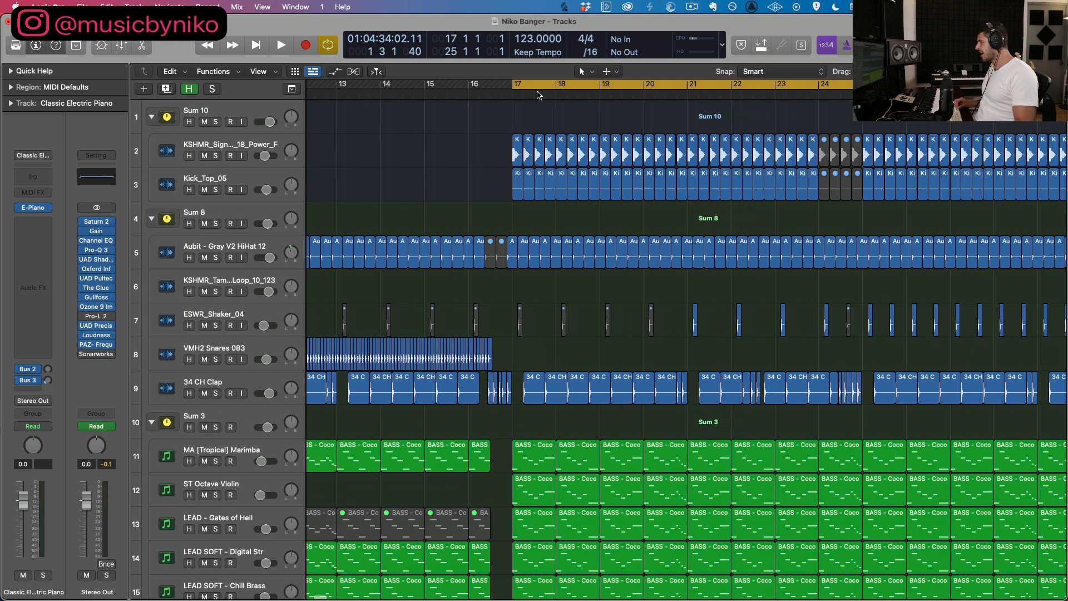
{"action": "left_click", "coordinate": [216, 122]}
{"action": "left_click", "coordinate": [225, 115]}
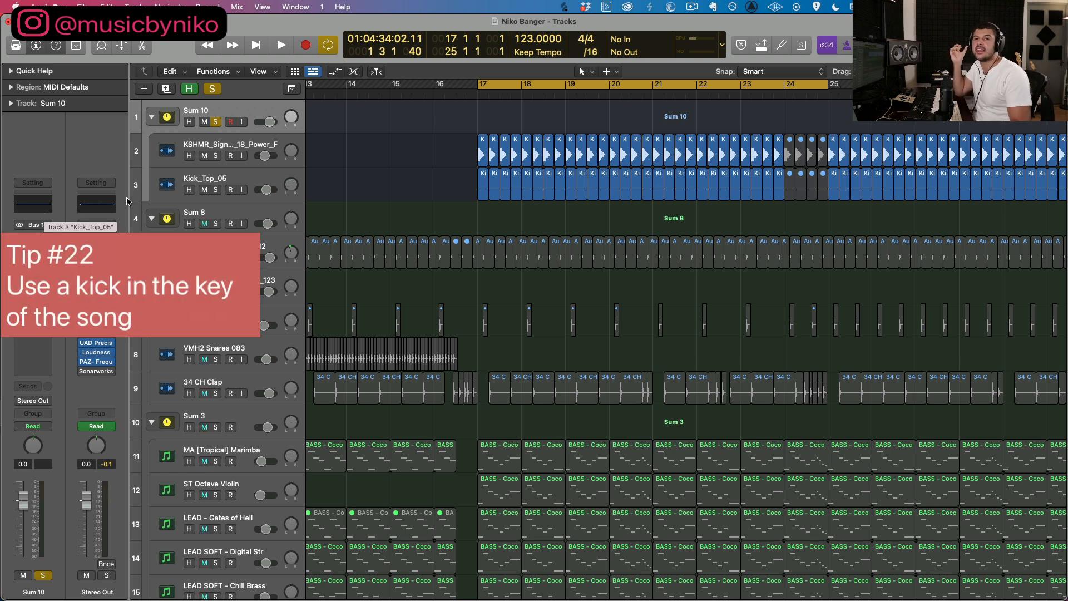
{"action": "left_click", "coordinate": [255, 140]}
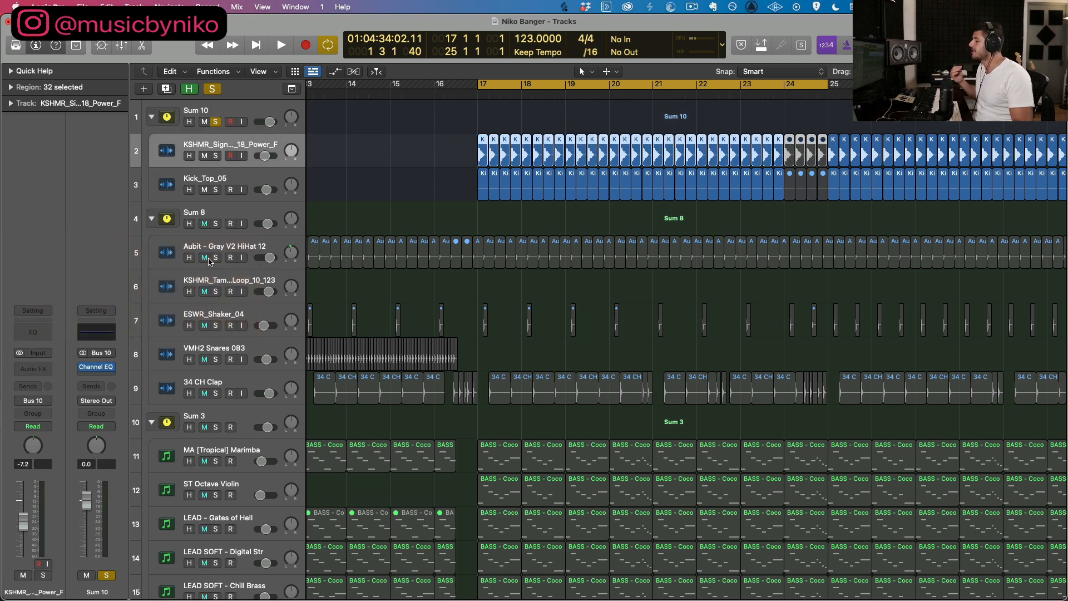
Step: Solo the Aubit - Gray V2 HiHat 12 track alongside the kick, play both from bar 17, and stop
{"action": "left_click", "coordinate": [205, 258]}
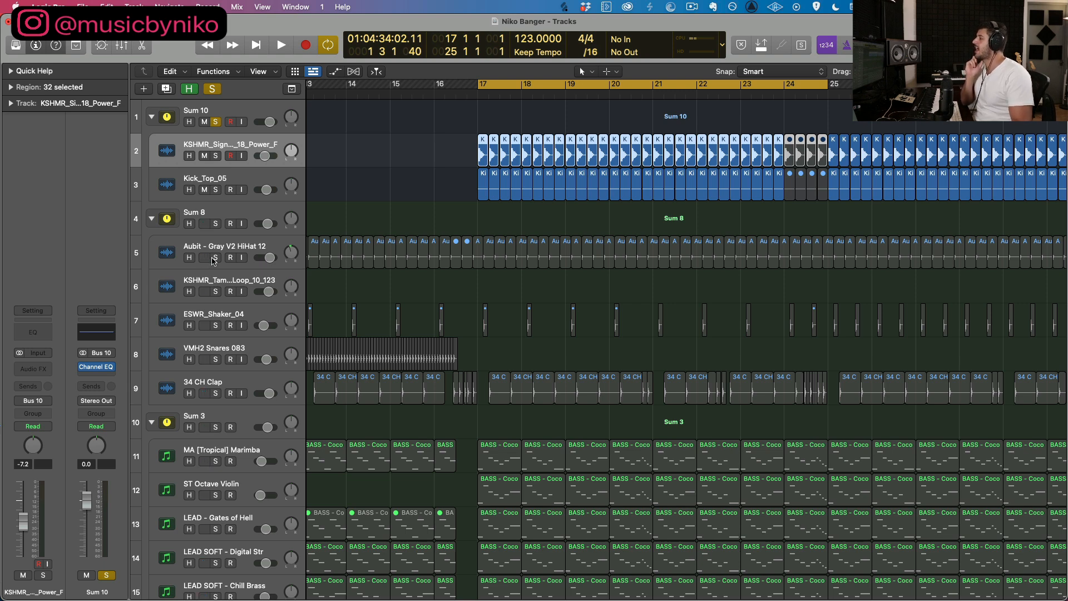
{"action": "left_click", "coordinate": [213, 258]}
{"action": "left_click", "coordinate": [394, 221]}
{"action": "key", "text": "super+Right"}
{"action": "key", "text": "super+Right"}
{"action": "key", "text": "super+Right"}
{"action": "key", "text": "super+Right"}
{"action": "key", "text": "super+Right"}
{"action": "scroll", "coordinate": [389, 217], "scroll_direction": "right", "scroll_amount": 15}
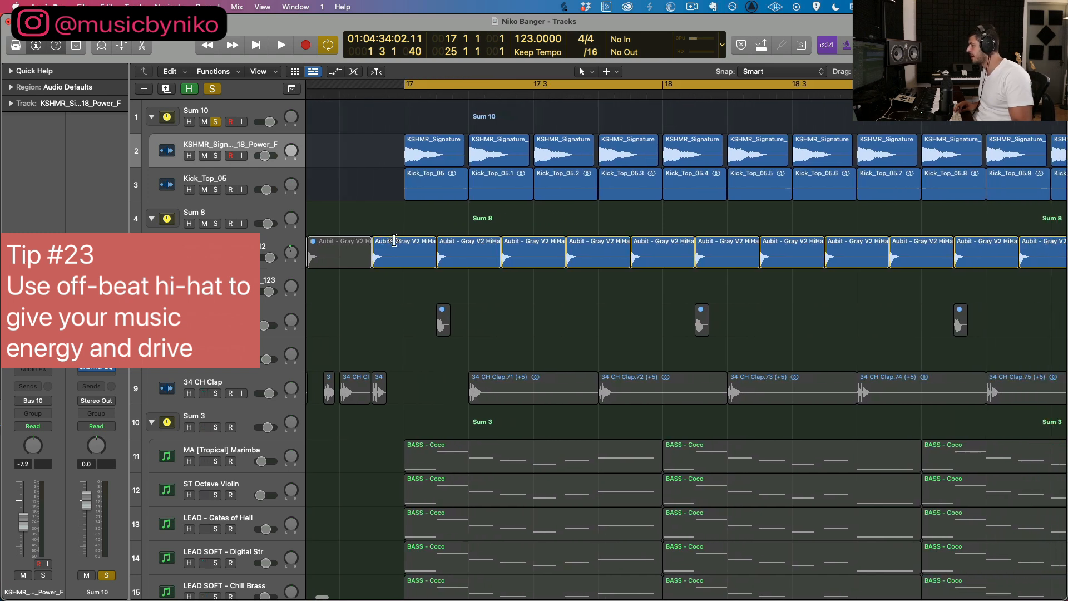
{"action": "scroll", "coordinate": [394, 240], "scroll_direction": "right", "scroll_amount": 1}
{"action": "key", "text": "space"}
{"action": "left_click", "coordinate": [223, 247]}
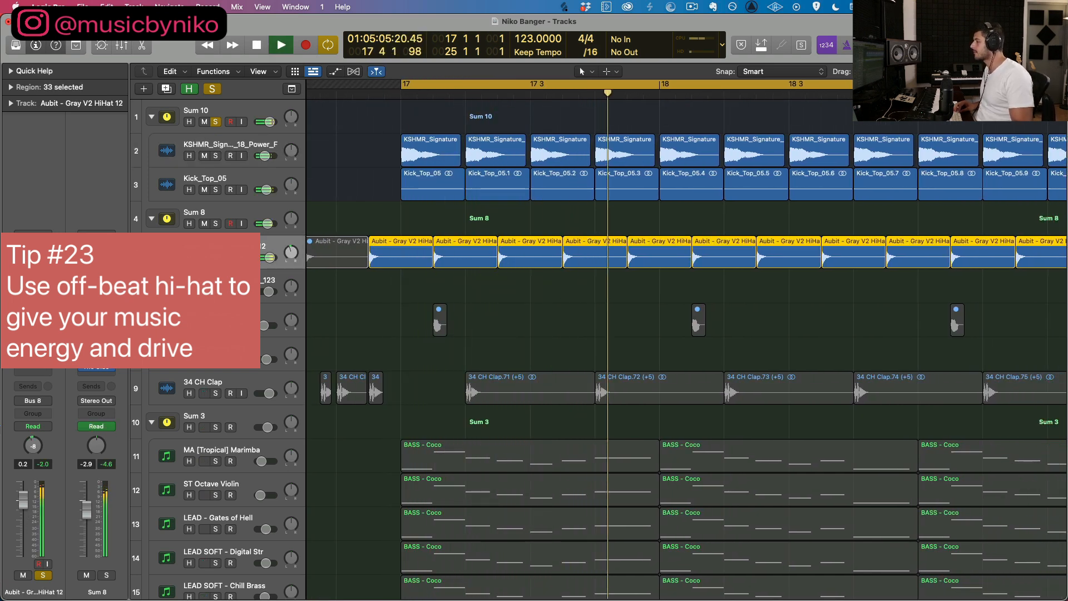
{"action": "key", "text": "space"}
Step: Examine the hi-hat regions' off-beat placement between the kicks at bar 17 and view the hi-hat's Channel EQ
{"action": "left_click", "coordinate": [393, 109]}
{"action": "key", "text": "super+Right"}
{"action": "key", "text": "super+Right"}
{"action": "key", "text": "super+Right"}
{"action": "key", "text": "super+Right"}
{"action": "key", "text": "super+Right"}
{"action": "key", "text": "super+Right"}
{"action": "key", "text": "super+Right"}
{"action": "key", "text": "super+Down"}
{"action": "key", "text": "super+Down"}
{"action": "scroll", "coordinate": [528, 258], "scroll_direction": "down", "scroll_amount": 3}
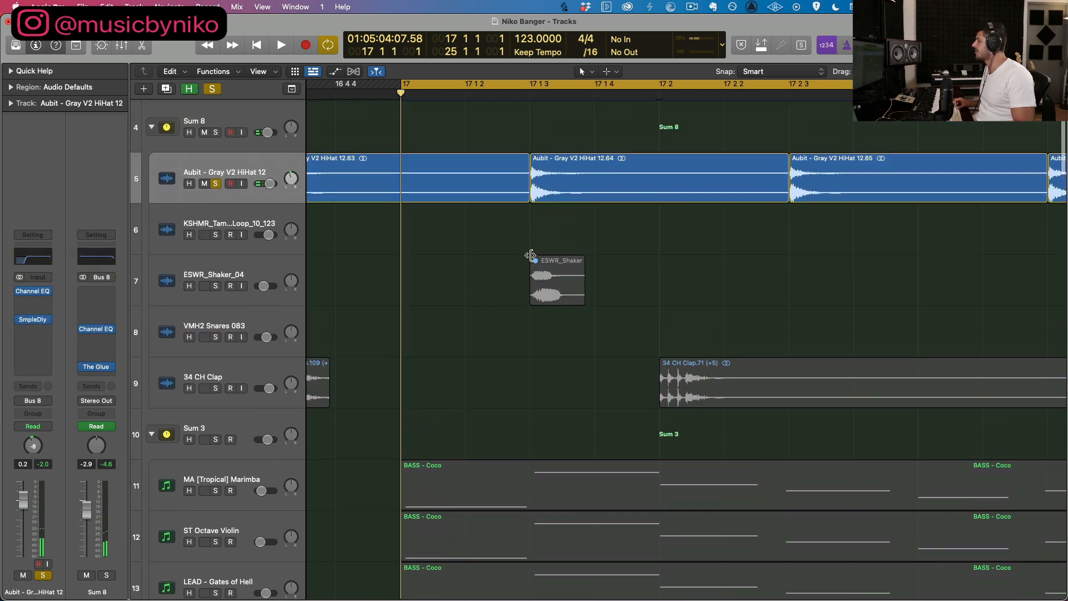
{"action": "scroll", "coordinate": [531, 256], "scroll_direction": "up", "scroll_amount": 5}
{"action": "left_click", "coordinate": [42, 260]}
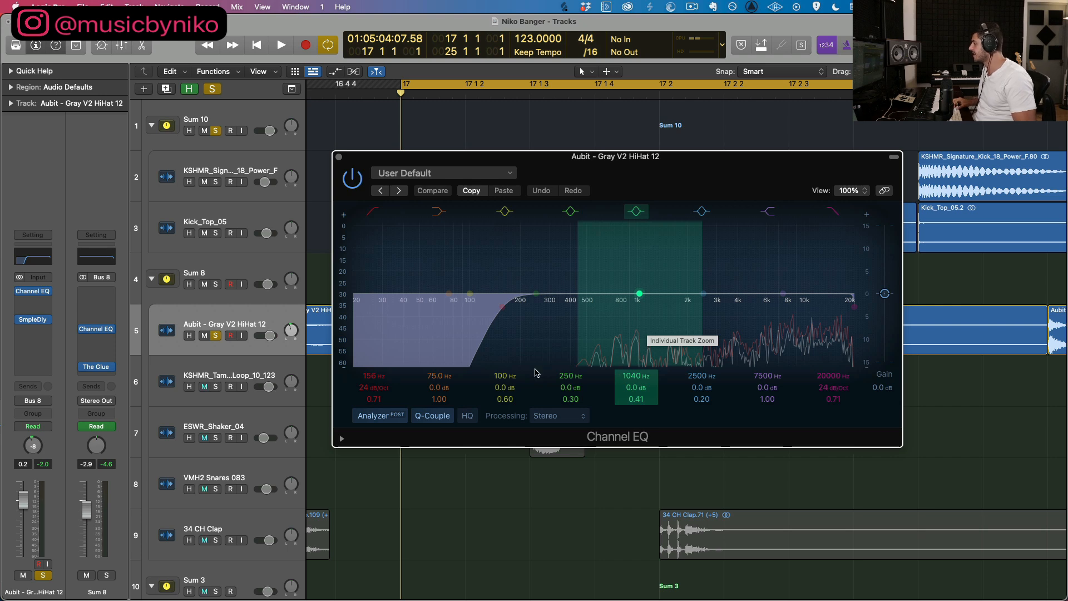
{"action": "left_click", "coordinate": [339, 157]}
Step: Solo the 34 CH Clap track to inspect its Channel EQ, and clear all solos
{"action": "left_click", "coordinate": [217, 545]}
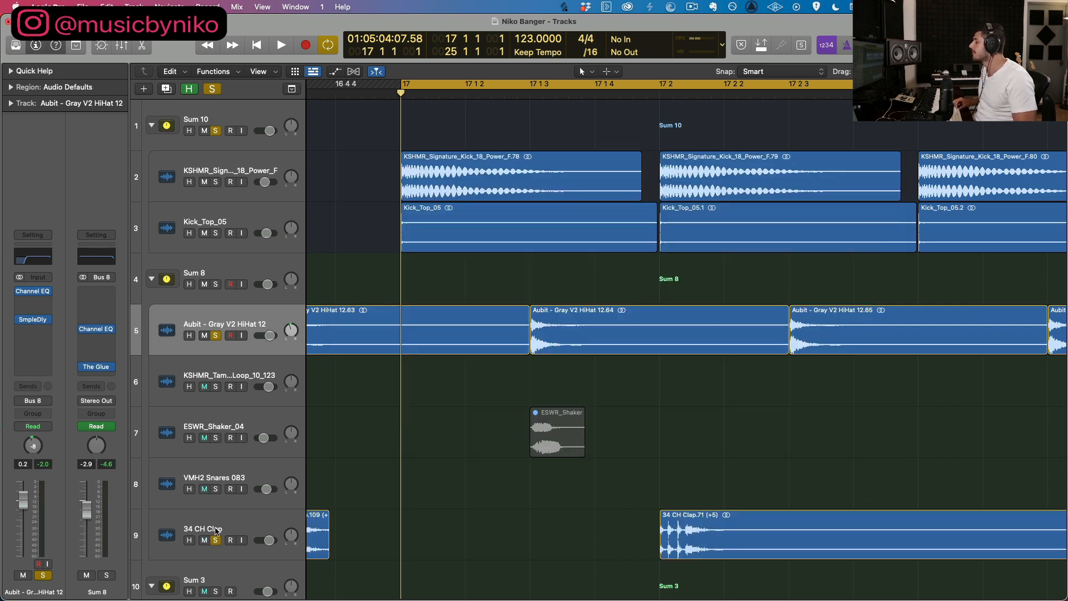
{"action": "left_click", "coordinate": [27, 259]}
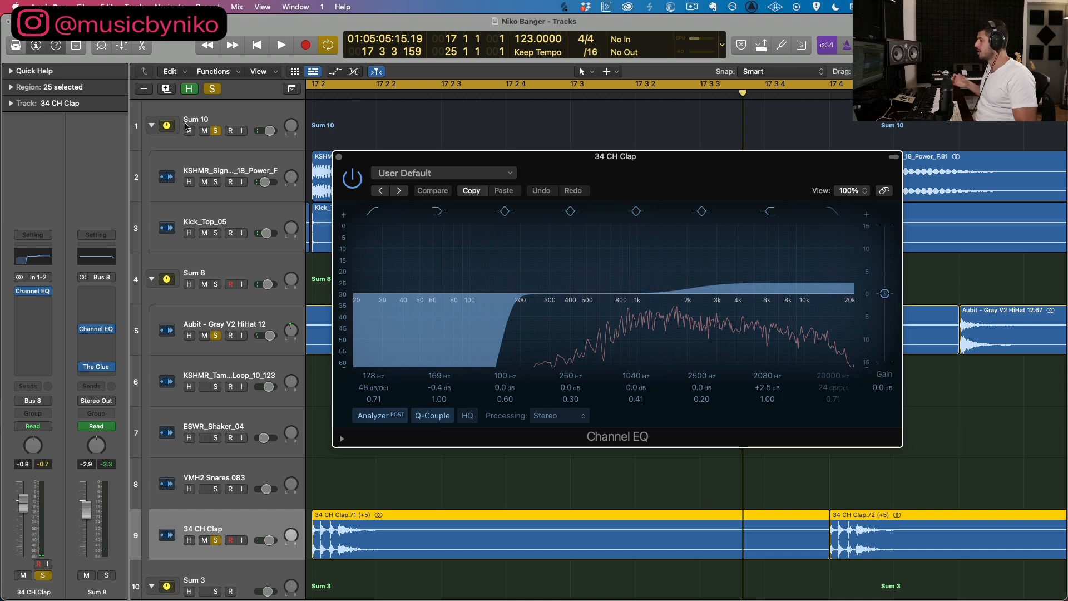
{"action": "left_click", "coordinate": [339, 157]}
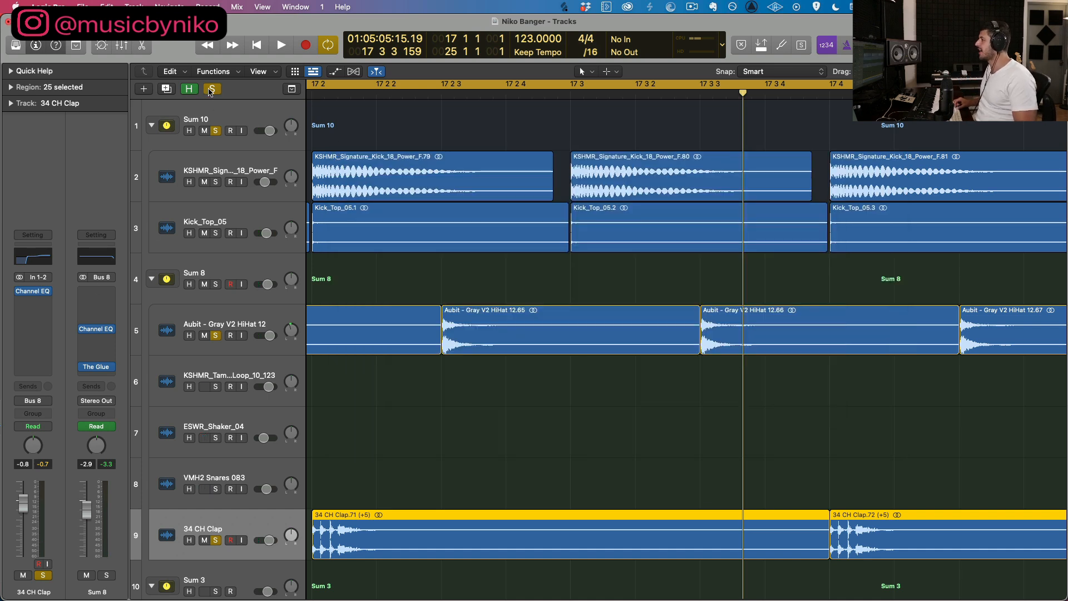
{"action": "key", "text": "s"}
Step: Place the playhead at 17 1 3 and set the cycle range to the single beat from 17 1 to 17 2
{"action": "scroll", "coordinate": [490, 213], "scroll_direction": "left", "scroll_amount": 8}
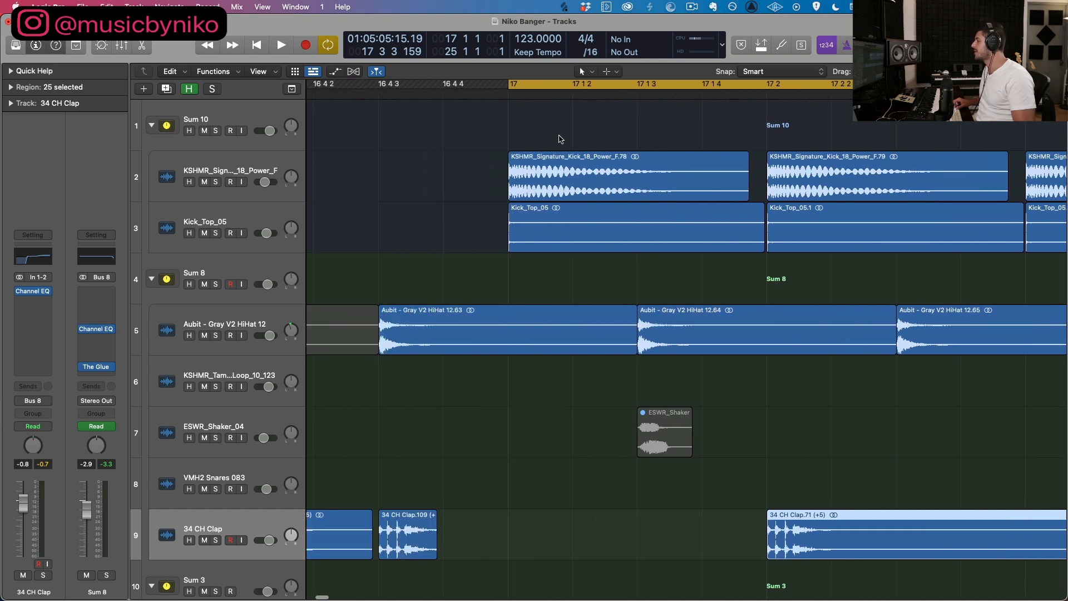
{"action": "left_click", "coordinate": [636, 93]}
{"action": "left_click", "coordinate": [508, 89]}
{"action": "left_click_drag", "start_coordinate": [508, 89], "coordinate": [764, 135]}
{"action": "left_click_drag", "start_coordinate": [764, 86], "coordinate": [764, 86]}
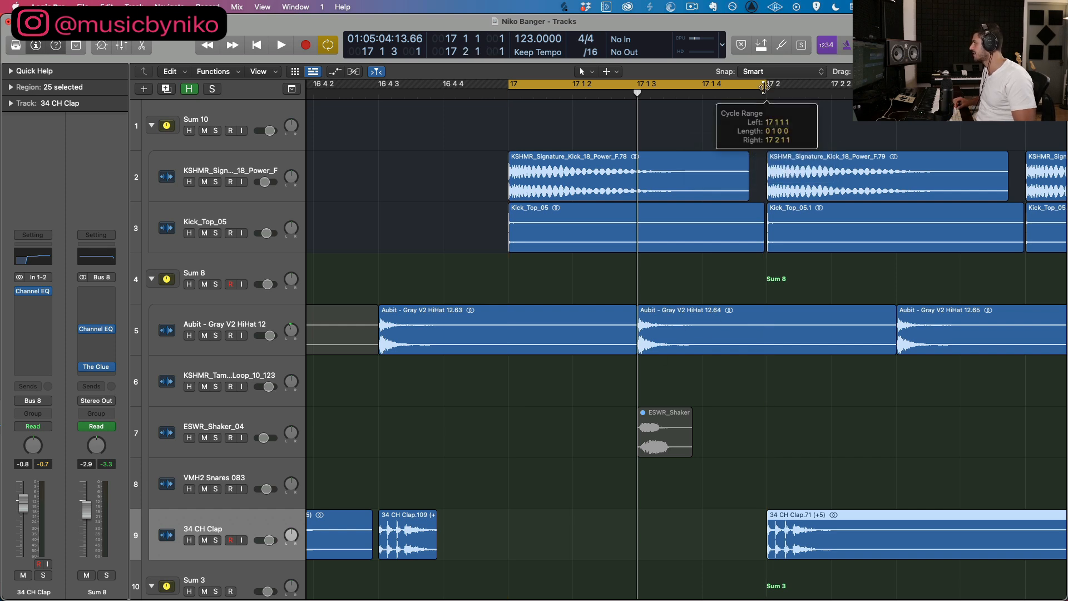
Step: Select the Sum 3 group and inspect its OTT multiband compressor settings
{"action": "key", "text": "super+Left"}
{"action": "key", "text": "super+Up"}
{"action": "key", "text": "super+Up"}
{"action": "key", "text": "super+Up"}
{"action": "key", "text": "super+Up"}
{"action": "key", "text": "super+Up"}
{"action": "key", "text": "super+Up"}
{"action": "key", "text": "super+Left"}
{"action": "key", "text": "super+Left"}
{"action": "key", "text": "super+Left"}
{"action": "key", "text": "super+Left"}
{"action": "key", "text": "super+Up"}
{"action": "key", "text": "super+Up"}
{"action": "key", "text": "super+Left"}
{"action": "key", "text": "super+Left"}
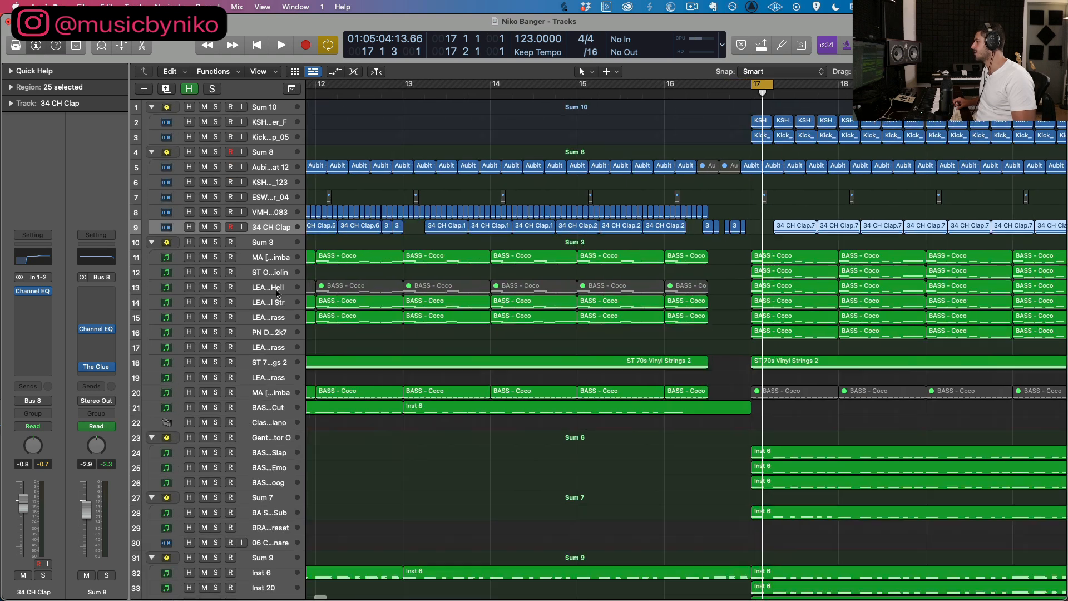
{"action": "left_click", "coordinate": [253, 239]}
{"action": "scroll", "coordinate": [223, 256], "scroll_direction": "left", "scroll_amount": 5}
{"action": "left_click", "coordinate": [32, 296]}
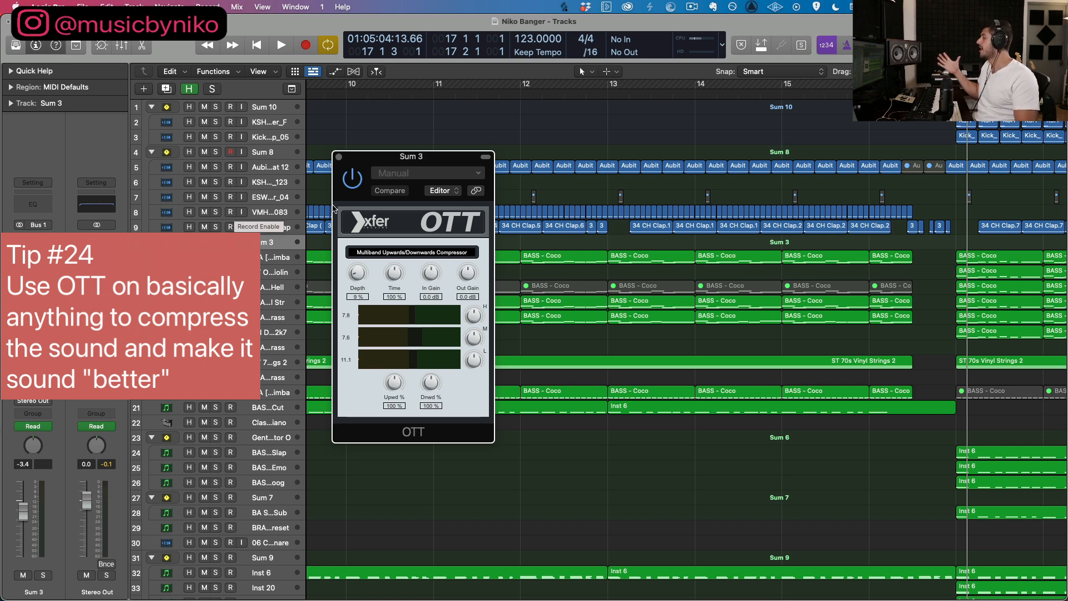
{"action": "left_click", "coordinate": [339, 158]}
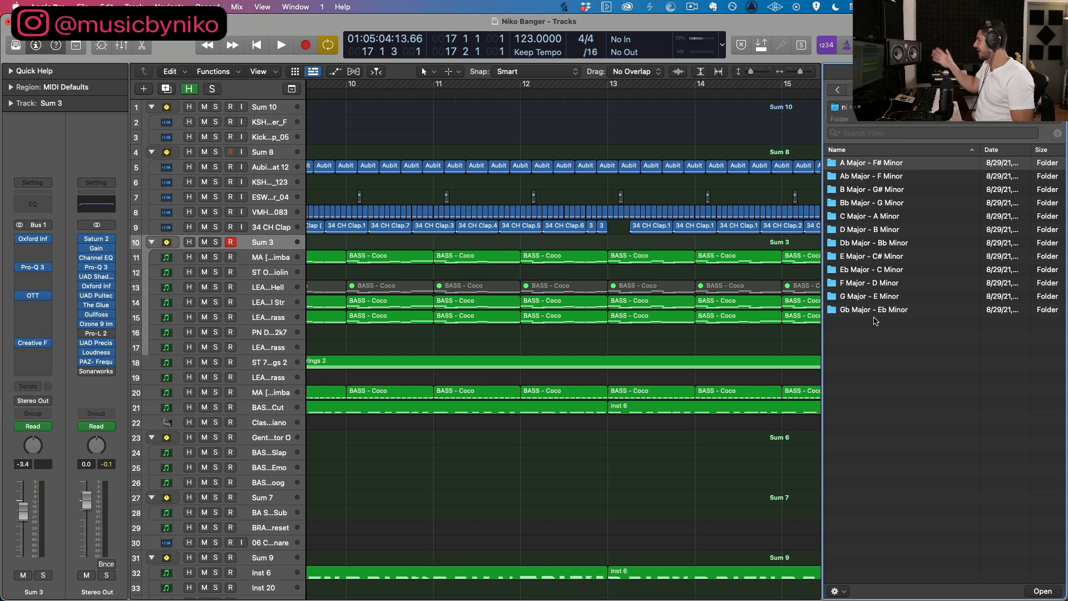
Step: Close the file browser with the key folders and set the cycle range to bars 1 to 30
{"action": "left_click", "coordinate": [1053, 45]}
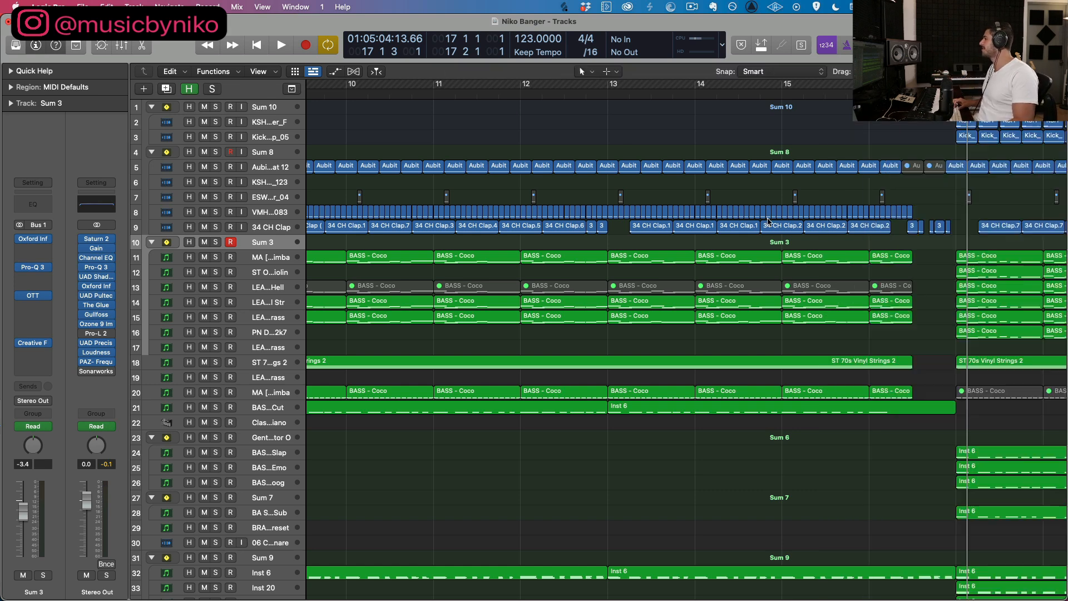
{"action": "key", "text": "super+Up"}
{"action": "key", "text": "super+Up"}
{"action": "key", "text": "super+Up"}
{"action": "key", "text": "super+Up"}
{"action": "key", "text": "super+Left"}
{"action": "key", "text": "super+Left"}
{"action": "key", "text": "super+Left"}
{"action": "key", "text": "super+Left"}
{"action": "key", "text": "super+Up"}
{"action": "key", "text": "super+Up"}
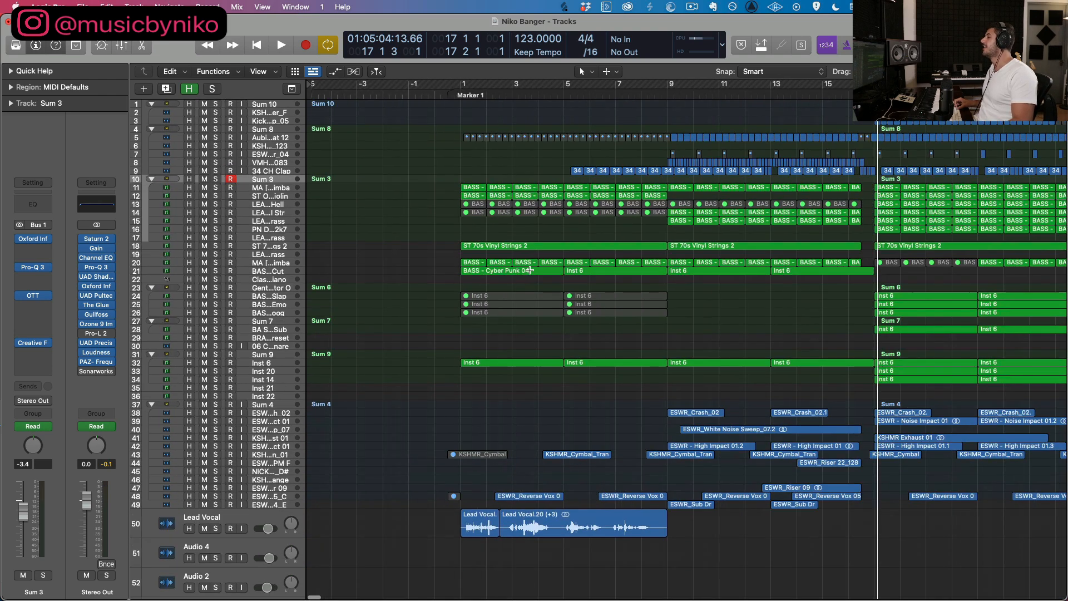
{"action": "key", "text": "super+Up"}
{"action": "scroll", "coordinate": [529, 272], "scroll_direction": "right", "scroll_amount": 4}
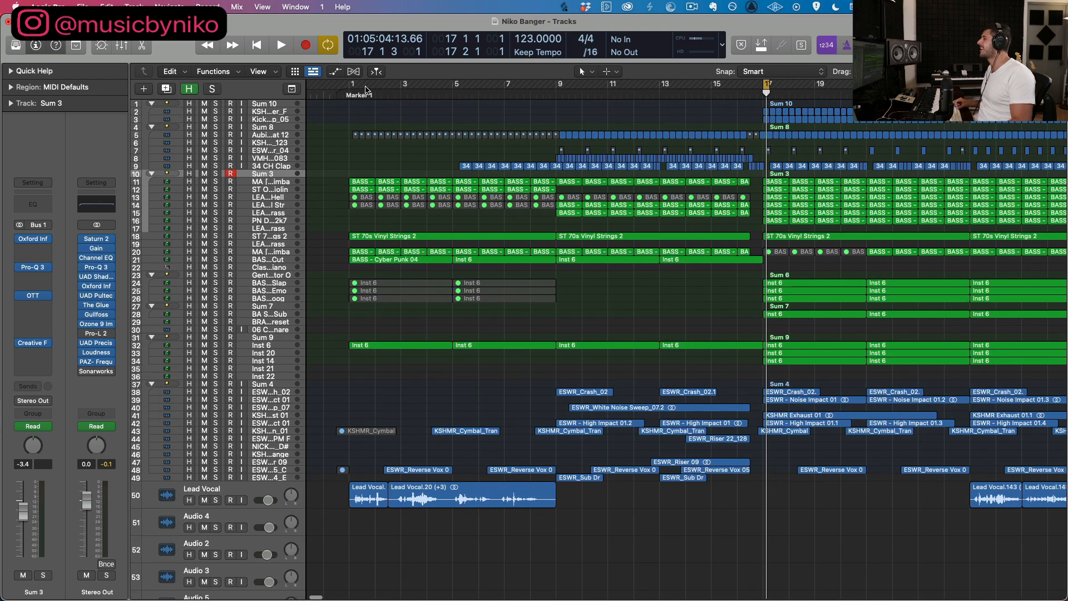
{"action": "left_click_drag", "start_coordinate": [352, 85], "coordinate": [1059, 143]}
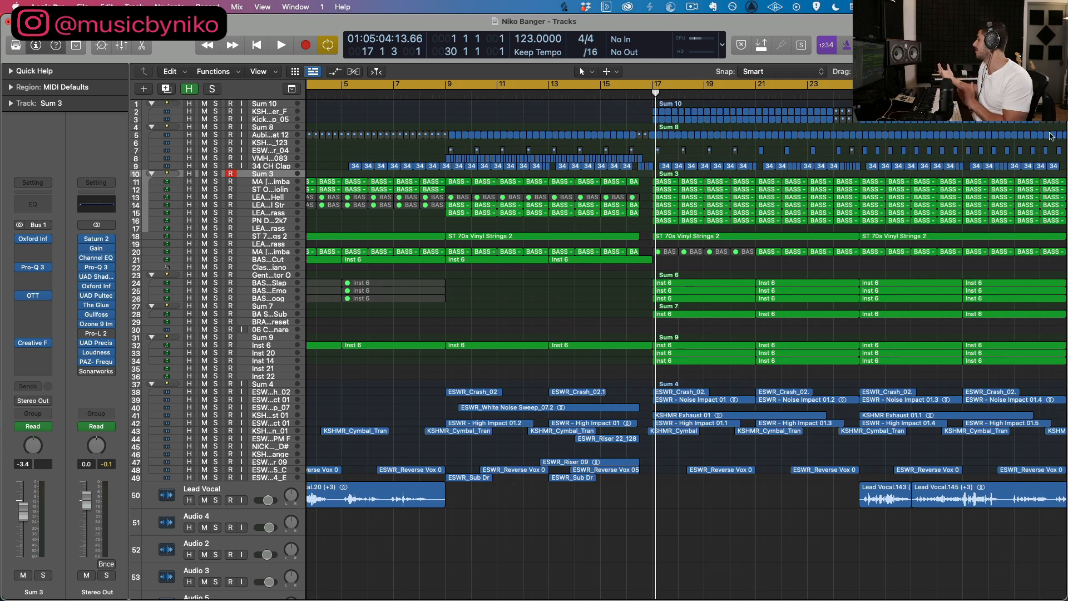